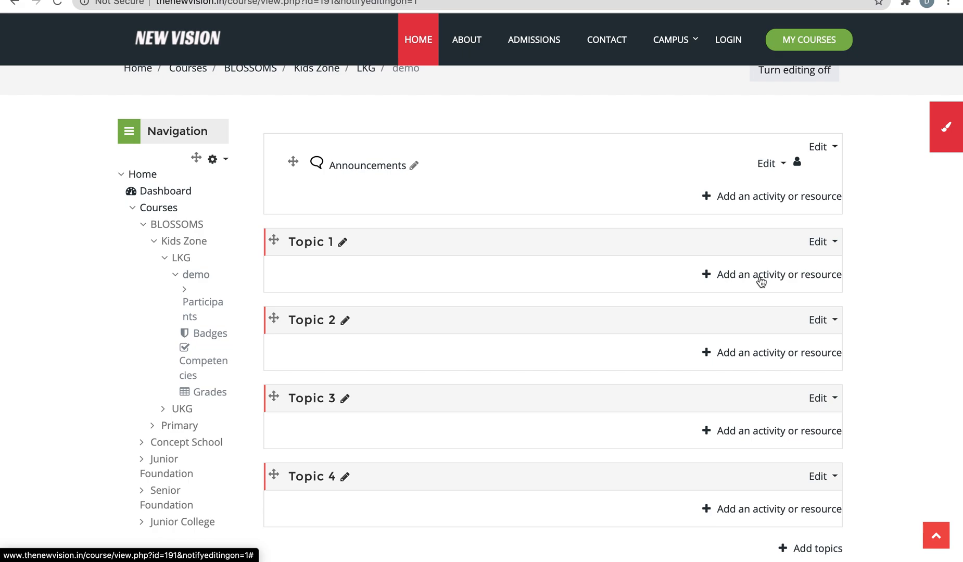
Add a Quiz activity to Topic 1 of the demo course.
left_click(759, 275)
scroll(397, 350, "down", 3)
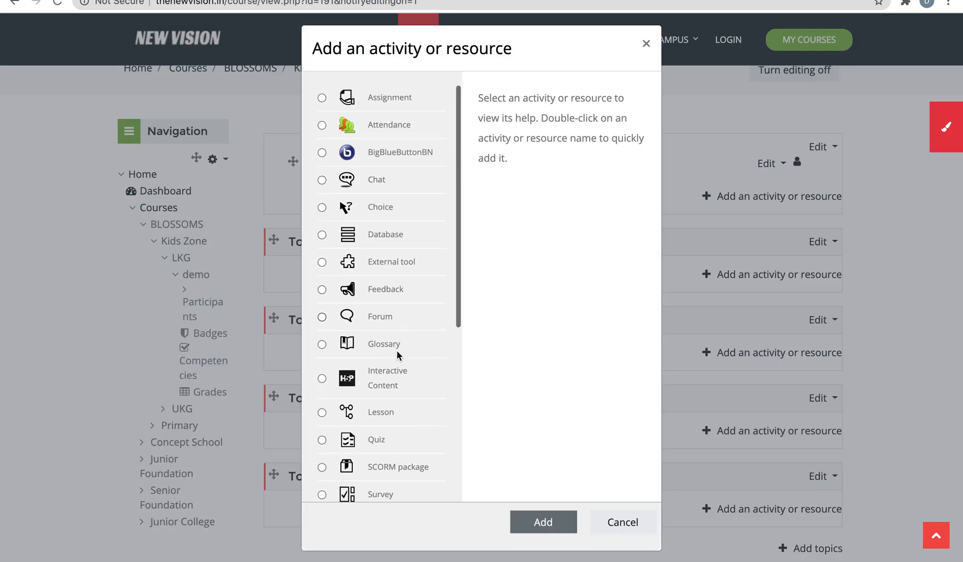
scroll(397, 350, "up", 3)
scroll(374, 364, "down", 5)
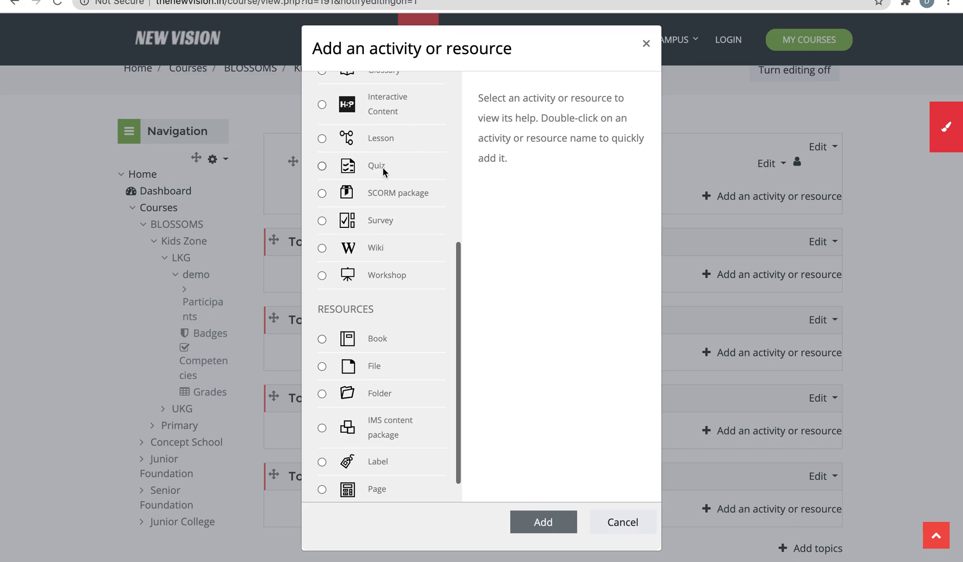
left_click(380, 167)
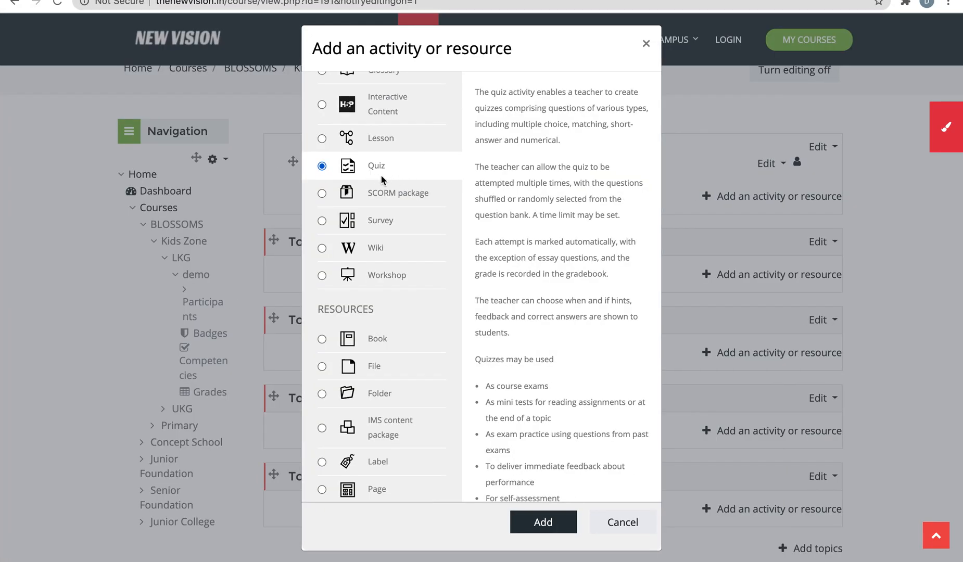
left_click(544, 523)
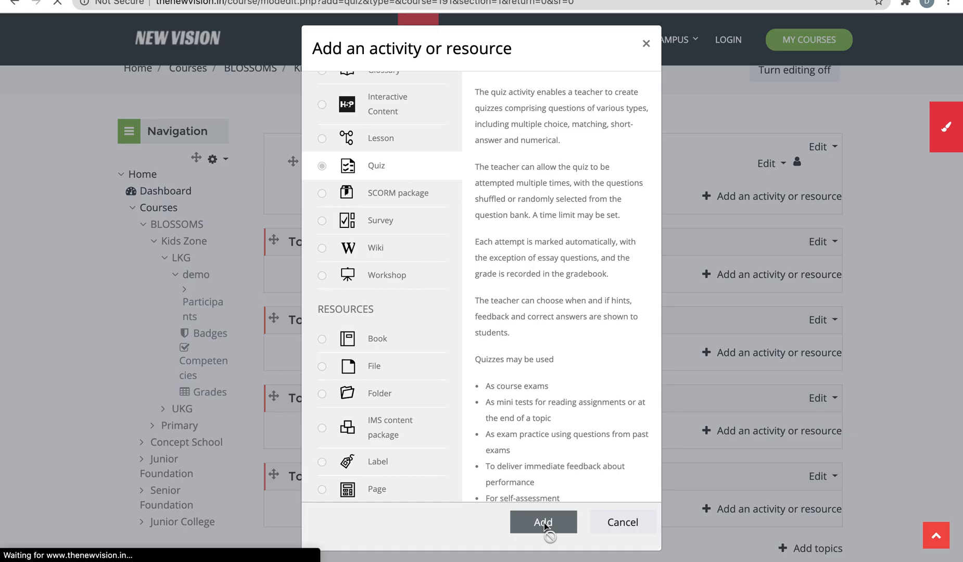
Name the new quiz "Practice Exam 01" and leave its description empty.
scroll(544, 526, "down", 4)
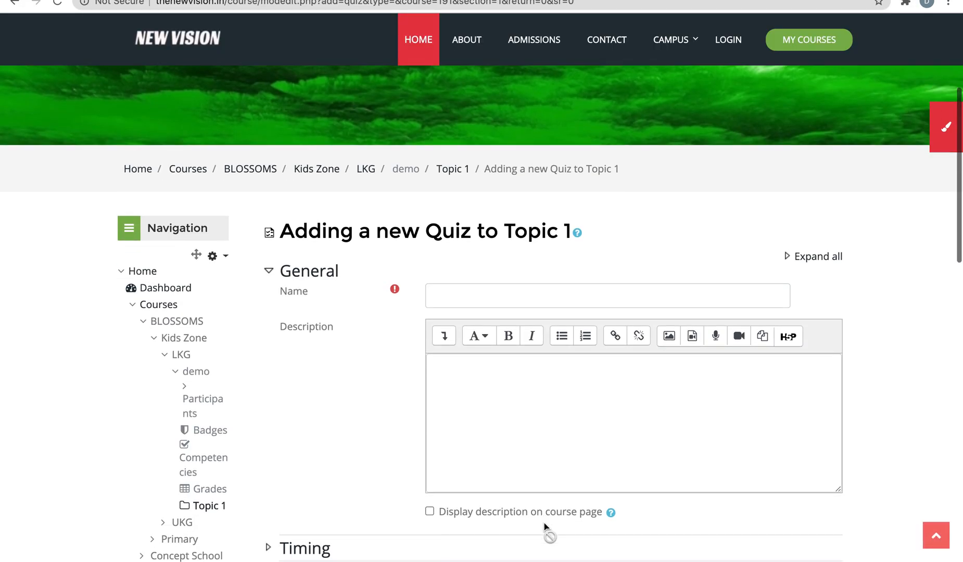
scroll(544, 522, "down", 2)
scroll(531, 429, "down", 1)
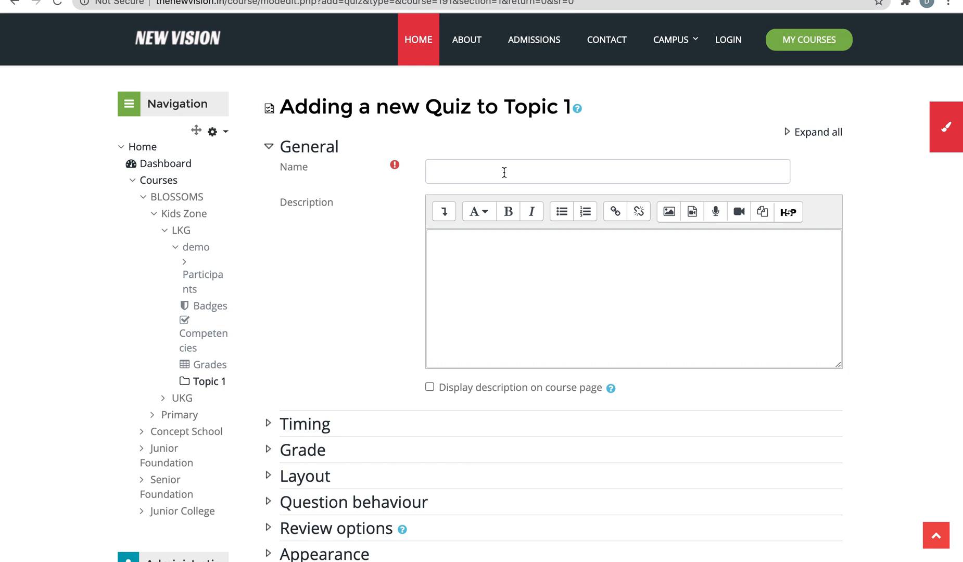
left_click(504, 173)
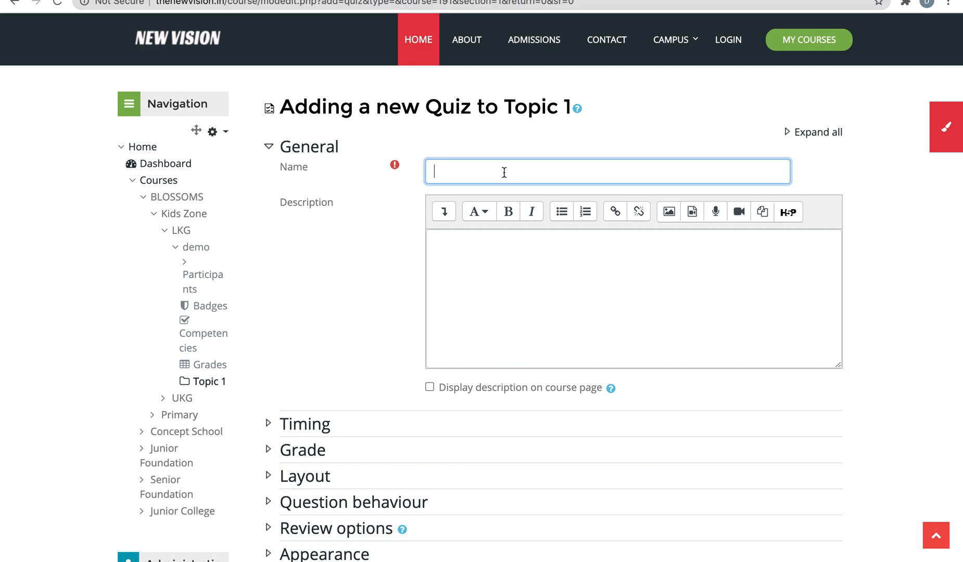
type("Practice Exam 01")
key("Tab")
key("Tab")
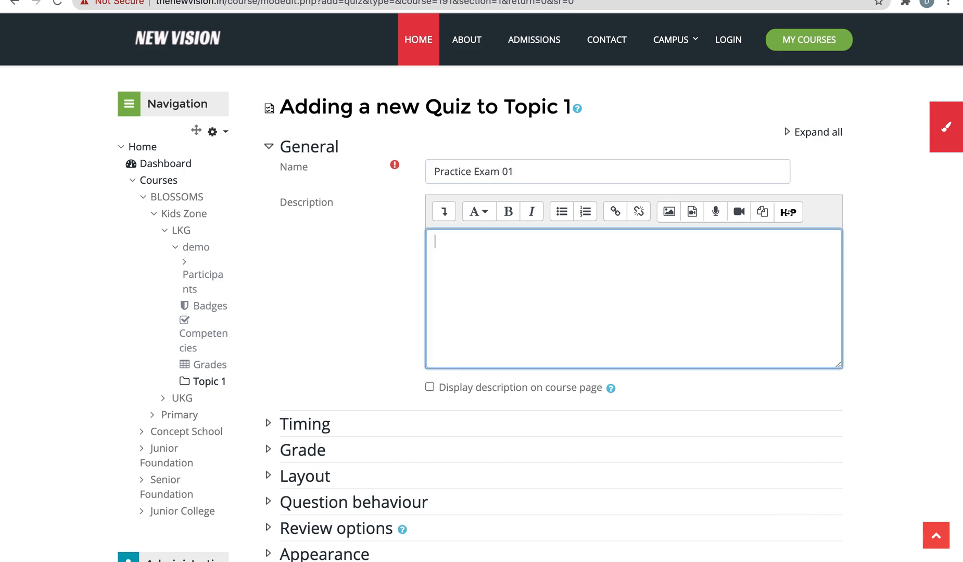
Enable the quiz's opening date in the Timing settings and set its day to 19 August 2020.
scroll(481, 312, "down", 2)
scroll(441, 261, "down", 1)
left_click(315, 243)
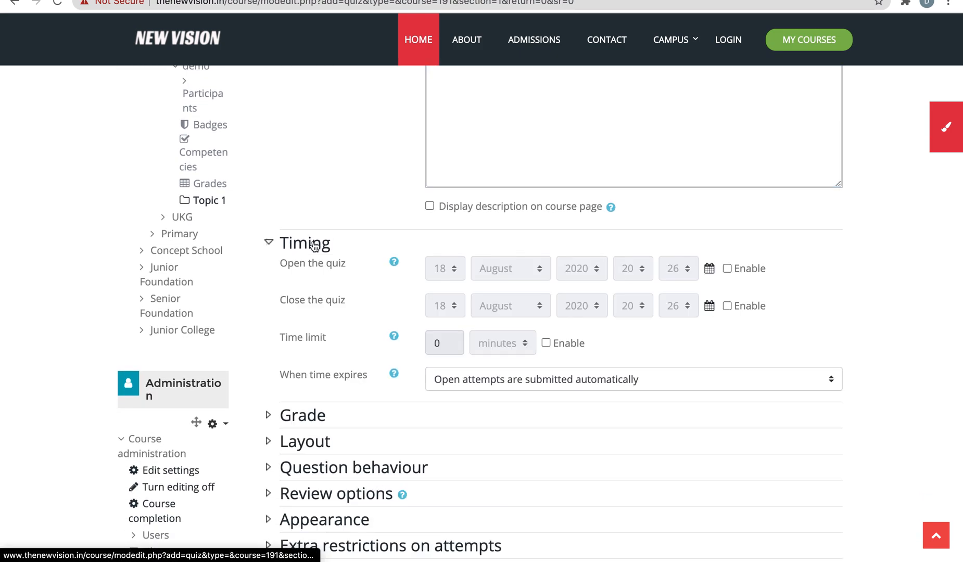
scroll(341, 284, "down", 1)
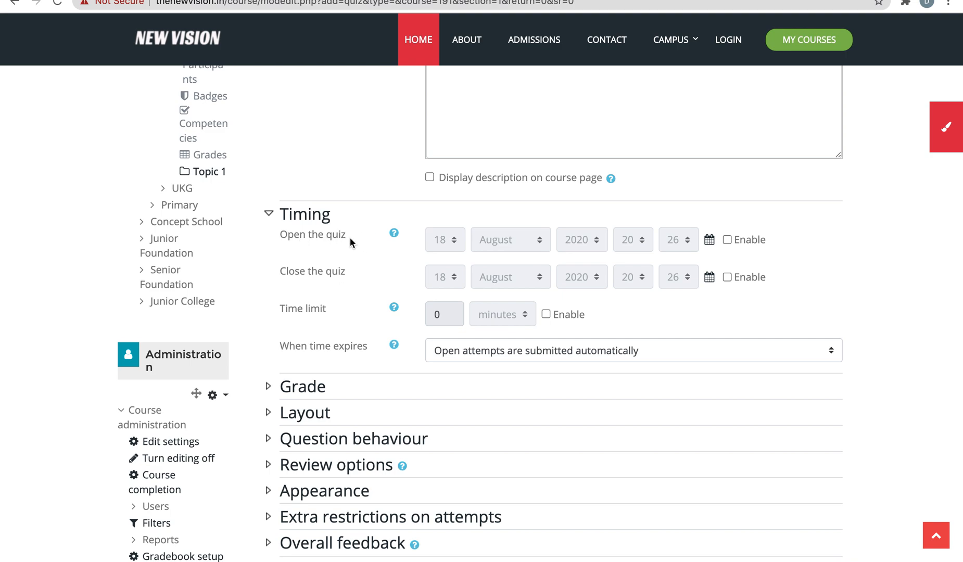
left_click(727, 240)
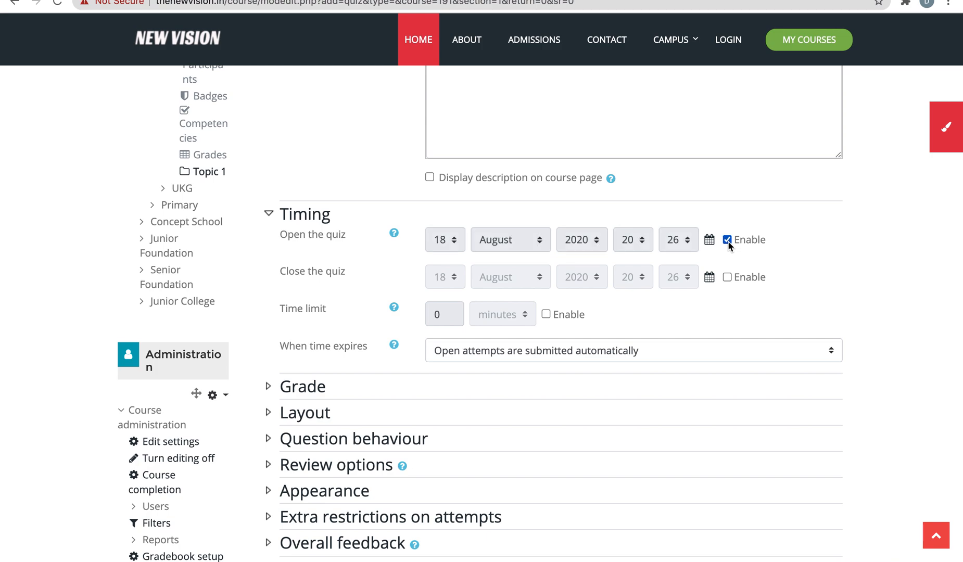
left_click(453, 240)
left_click(438, 254)
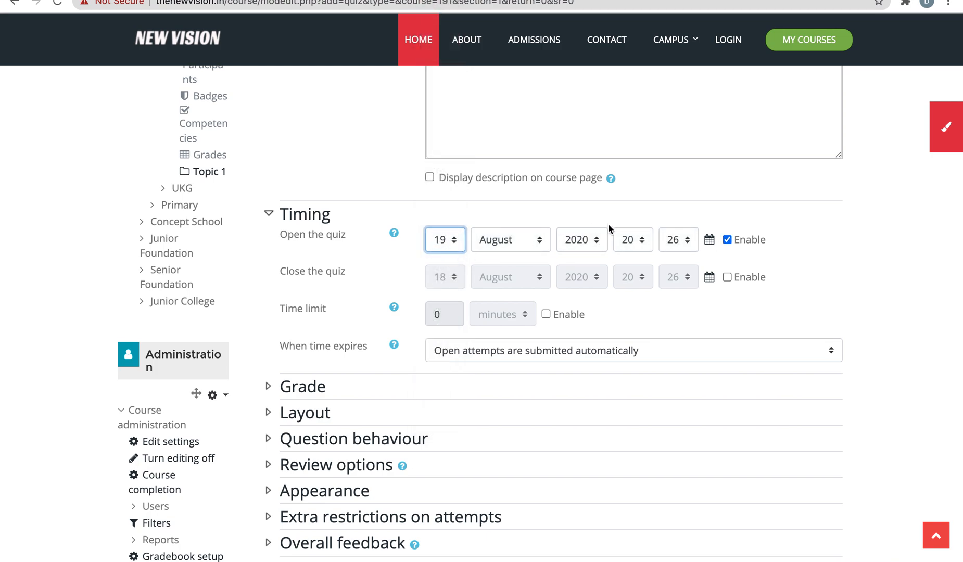
Set the quiz's opening time to 09:00.
left_click(641, 245)
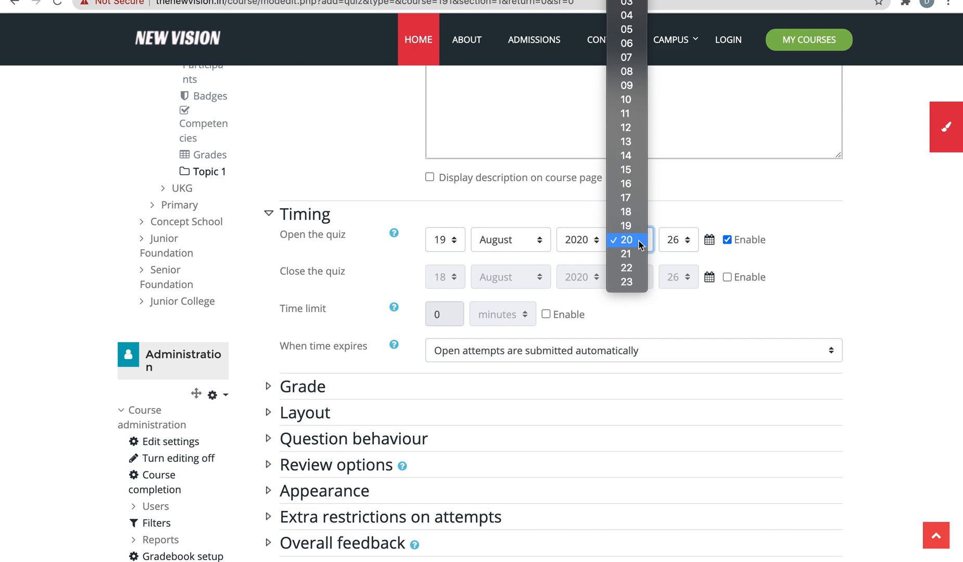
scroll(640, 245, "up", 1)
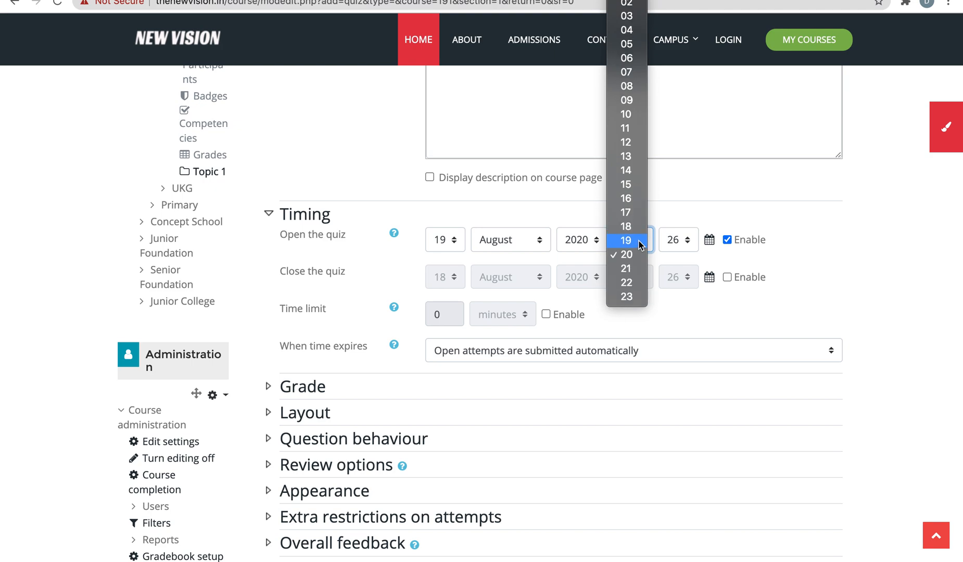
left_click(626, 100)
left_click(674, 239)
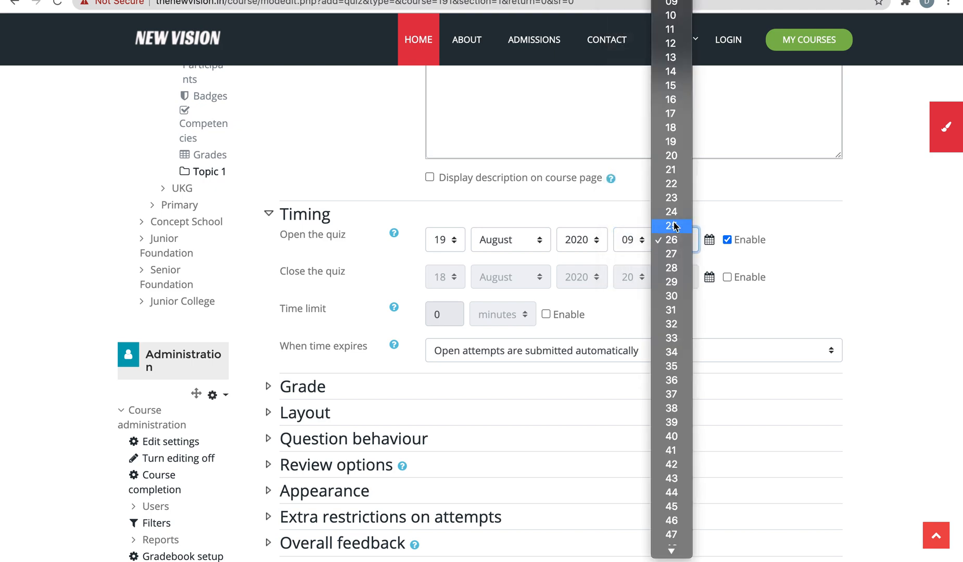
scroll(672, 13, "up", 3)
scroll(671, 13, "up", 4)
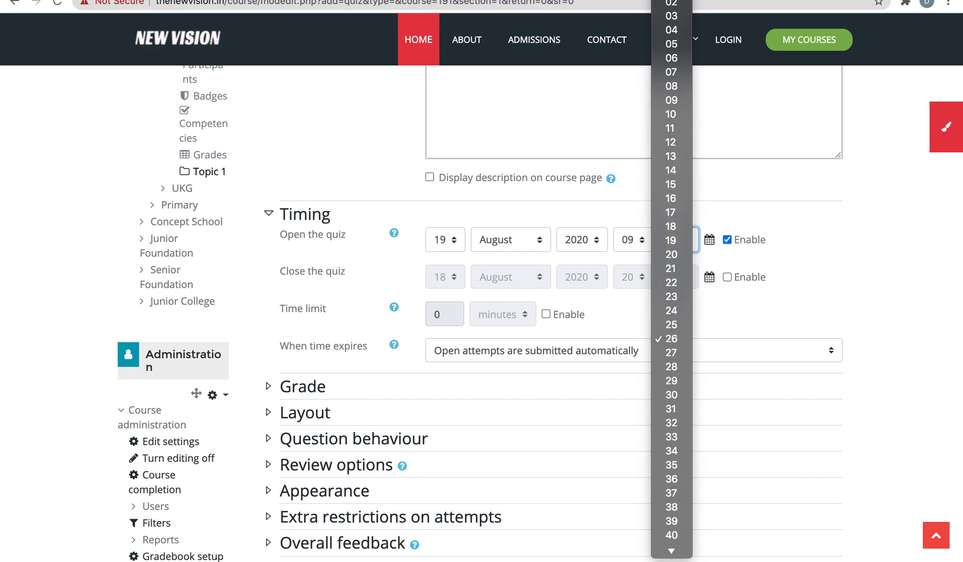
scroll(671, 13, "up", 2)
left_click(671, 5)
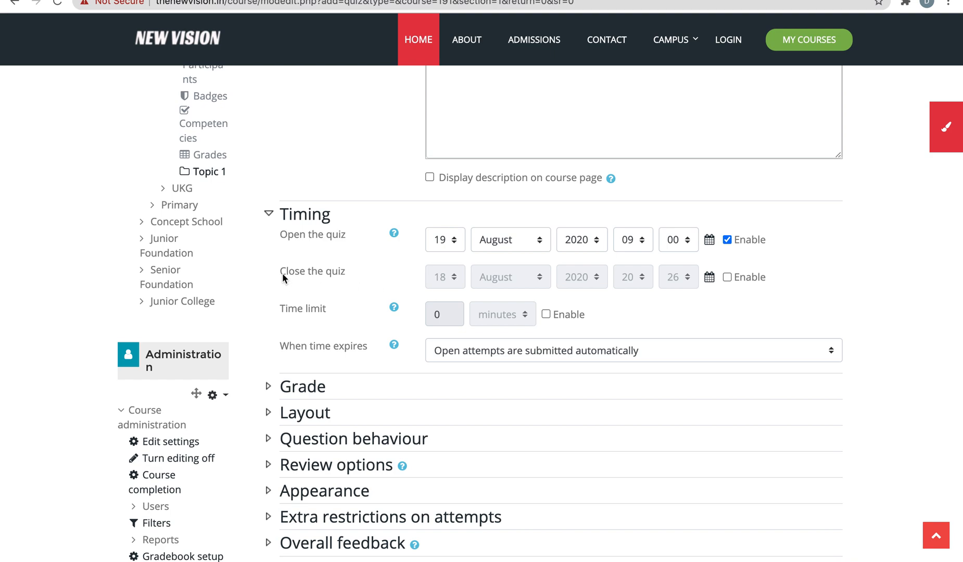
Enable the quiz's closing date and set it to 19 August 2020 at 12:00.
left_click(377, 274)
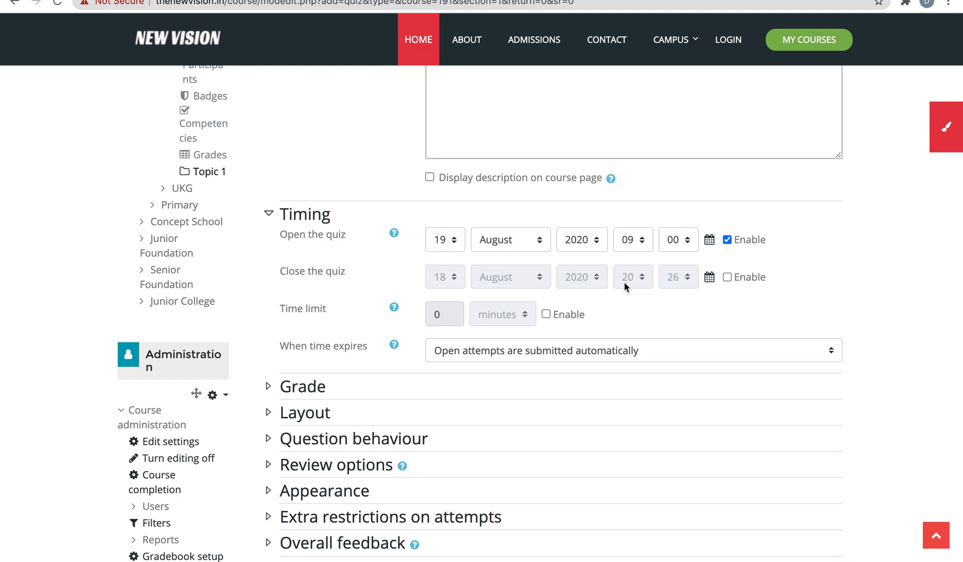
left_click(727, 277)
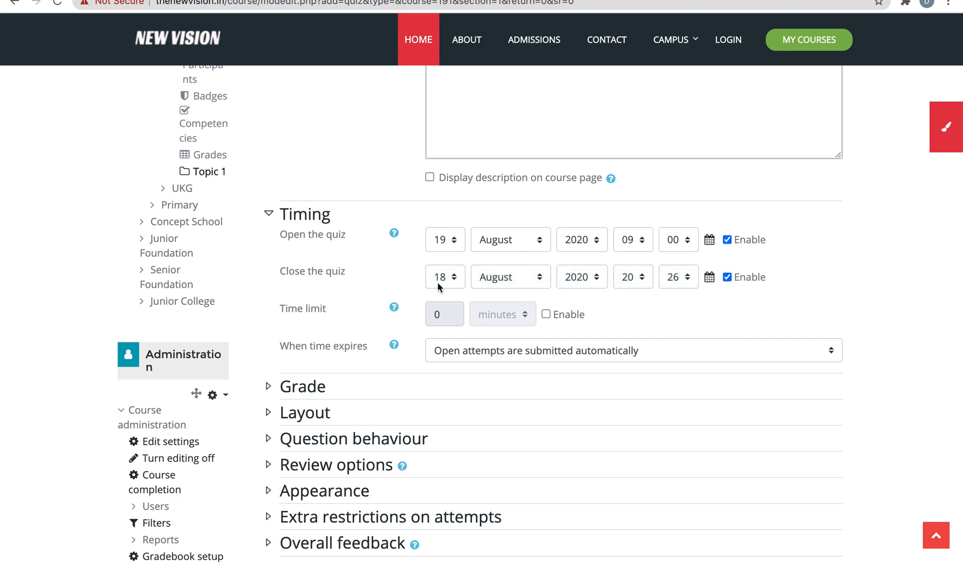
left_click(458, 273)
left_click(438, 290)
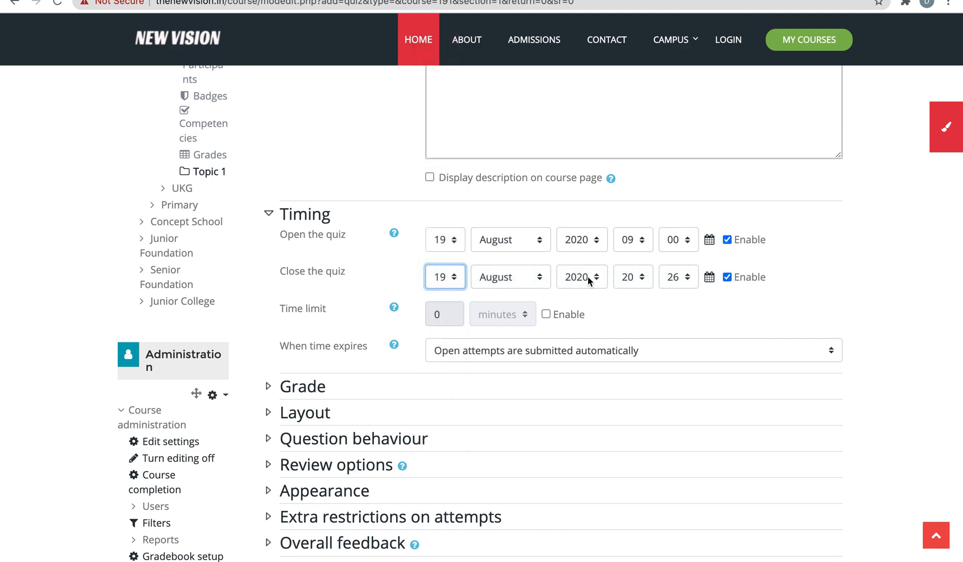
left_click(663, 280)
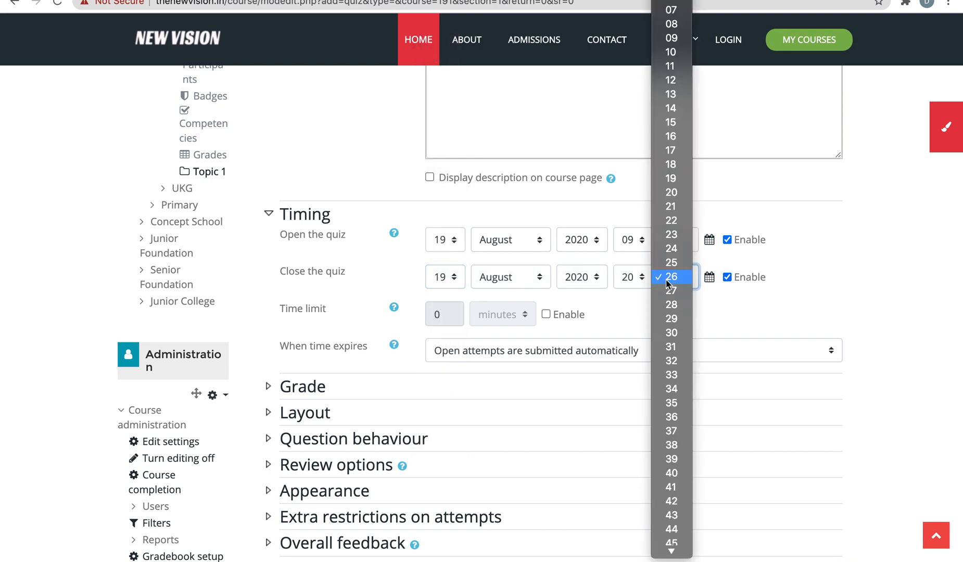
scroll(672, 281, "up", 2)
left_click(671, 1)
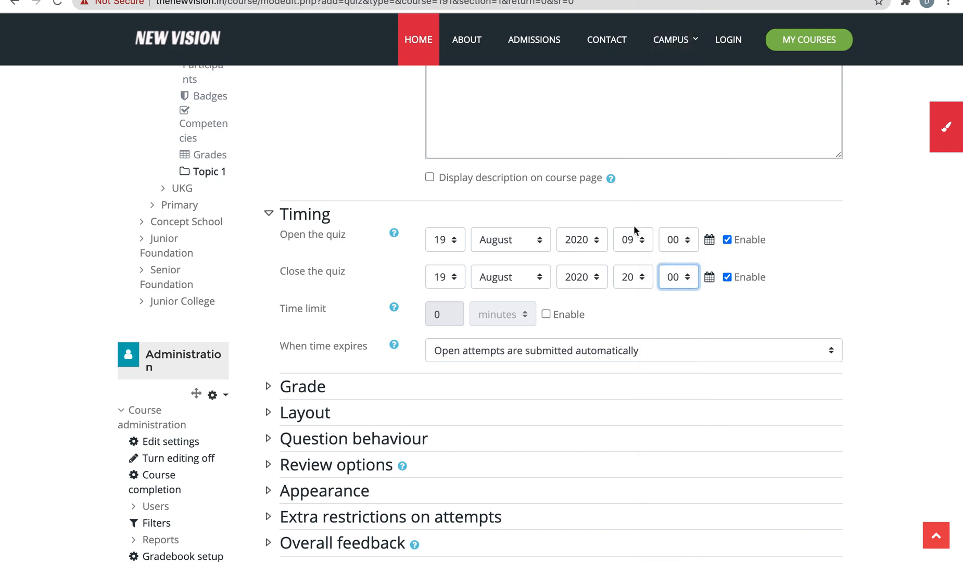
left_click(631, 268)
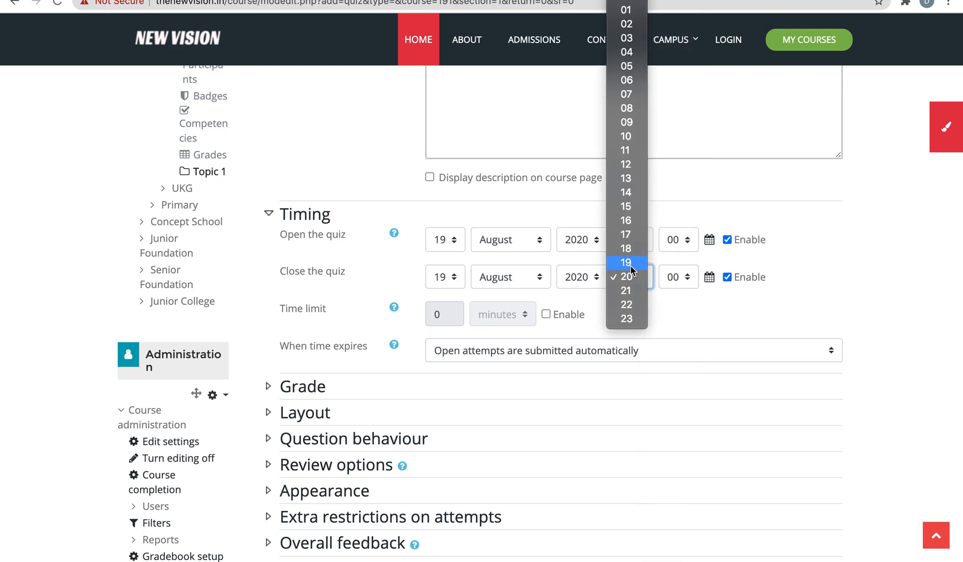
left_click(630, 165)
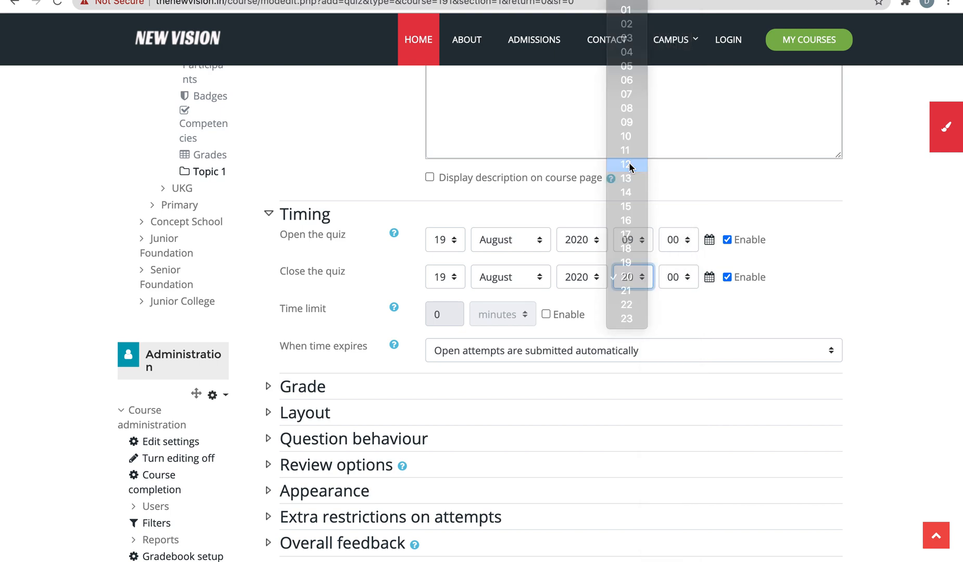
left_click(683, 295)
Enable the quiz's time limit and set it to 30 minutes.
scroll(684, 300, "down", 1)
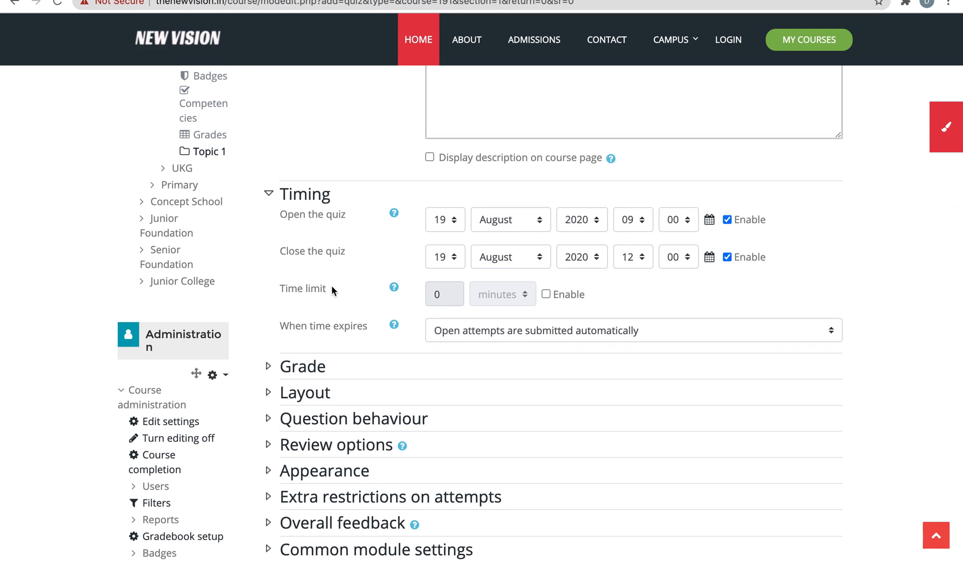
left_click(546, 293)
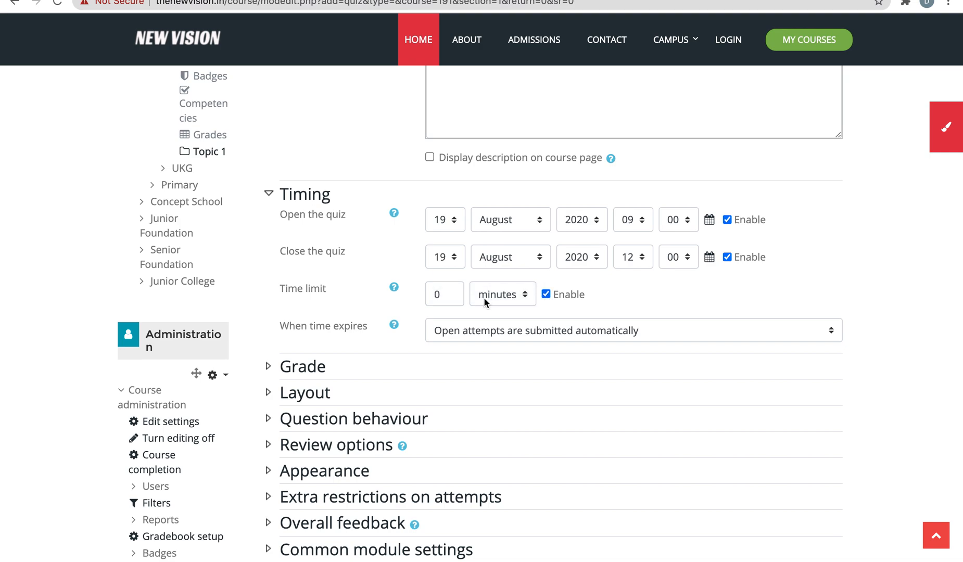
left_click(433, 295)
type("3")
left_click(692, 294)
double_click(435, 293)
left_click(632, 306)
Limit the attempts allowed to 2 in the quiz's Grade settings.
scroll(597, 264, "down", 3)
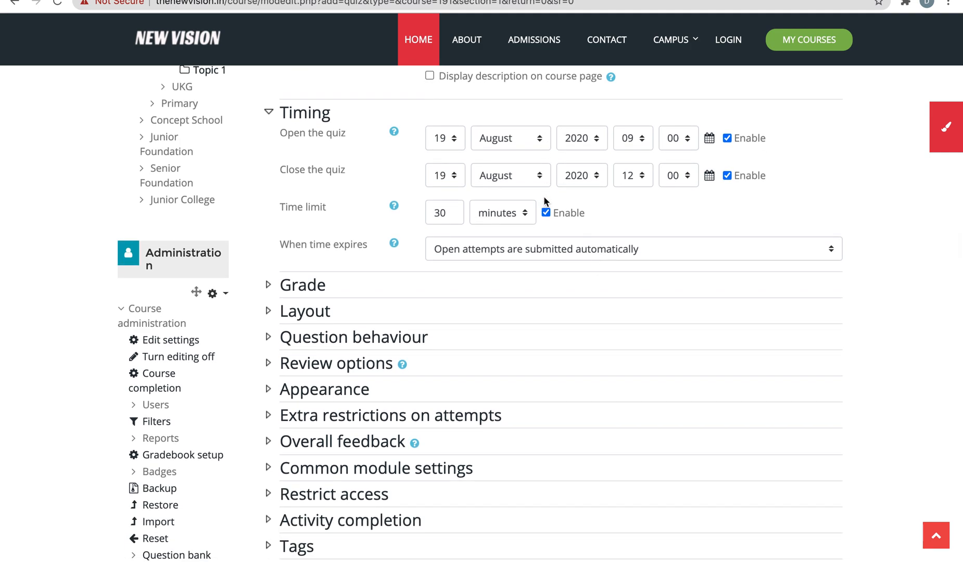
left_click(305, 289)
scroll(307, 286, "down", 5)
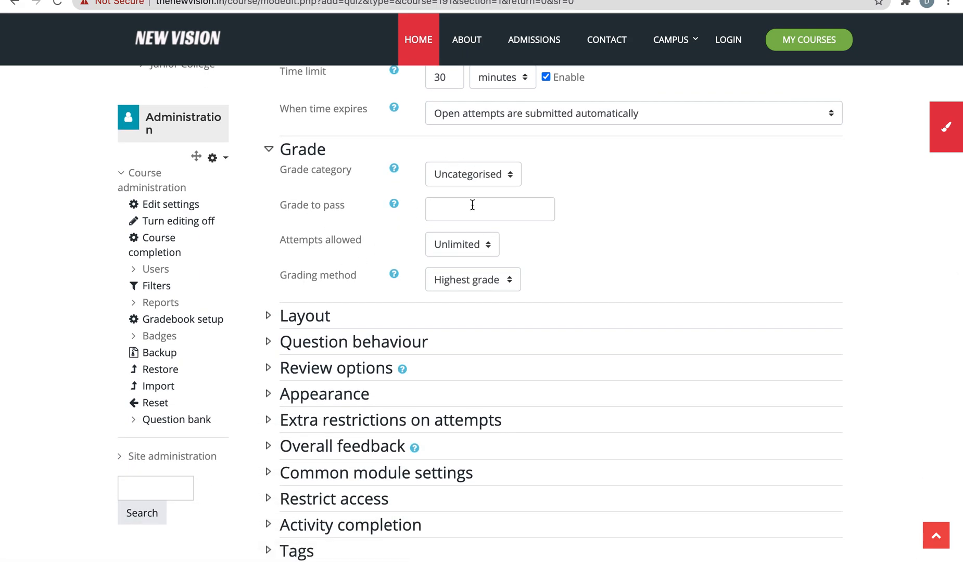
left_click_drag(282, 240, 363, 245)
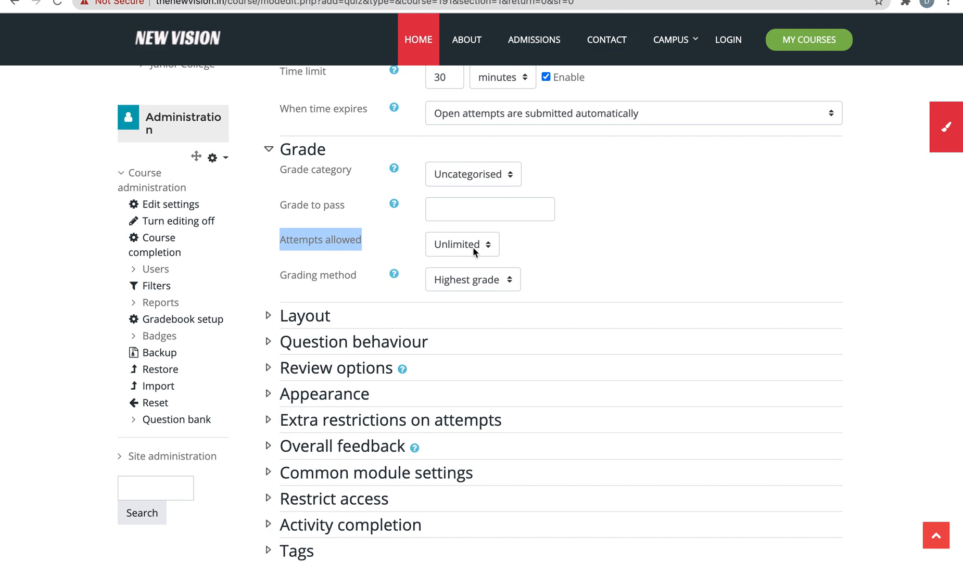
left_click(486, 250)
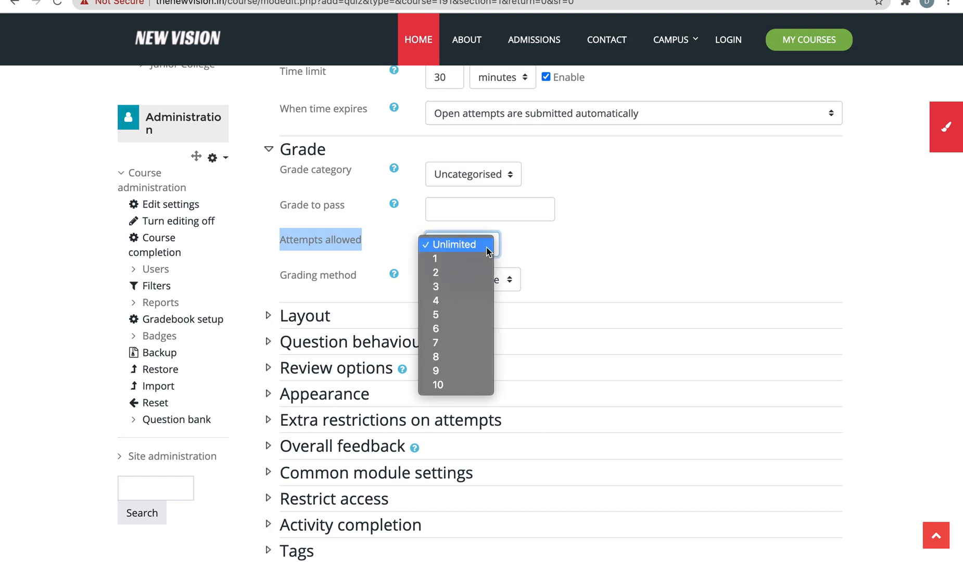
left_click(479, 258)
left_click(548, 245)
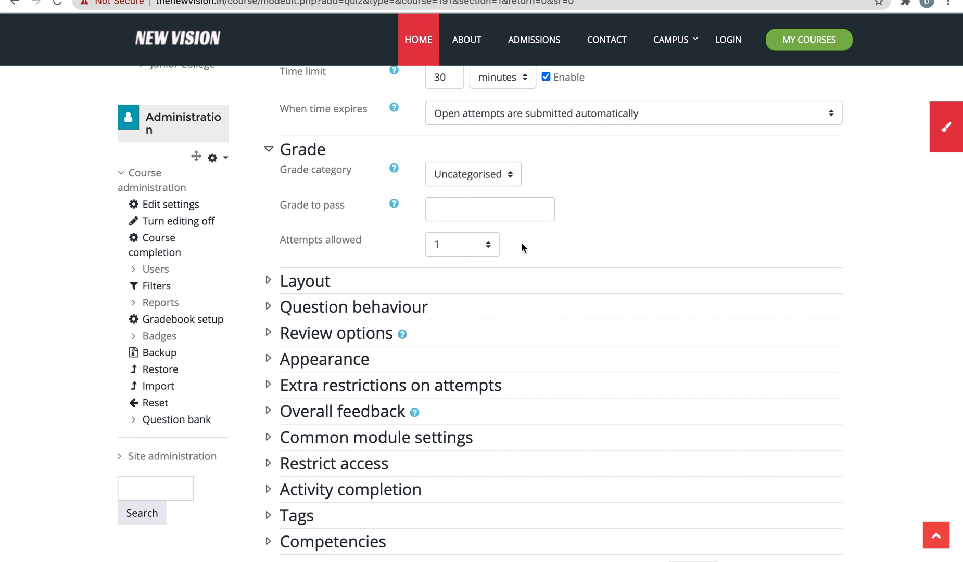
left_click(457, 247)
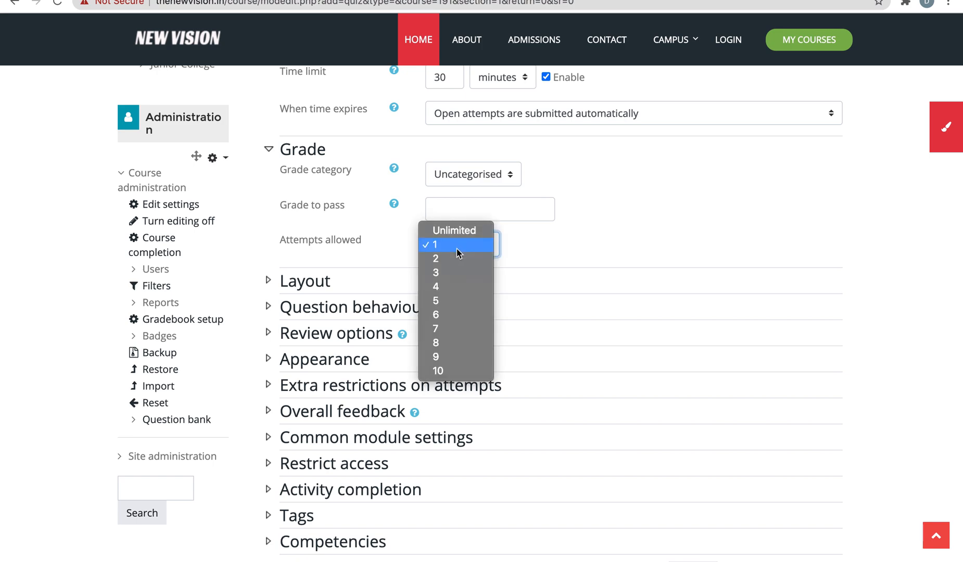
left_click(455, 259)
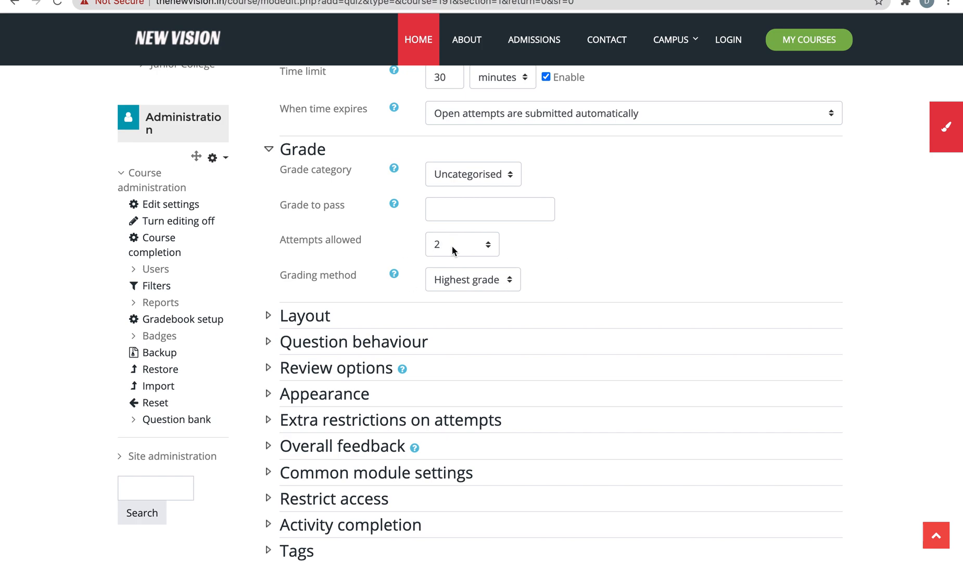
Review the quiz's grading method choices and keep Highest grade.
left_click_drag(286, 285, 376, 277)
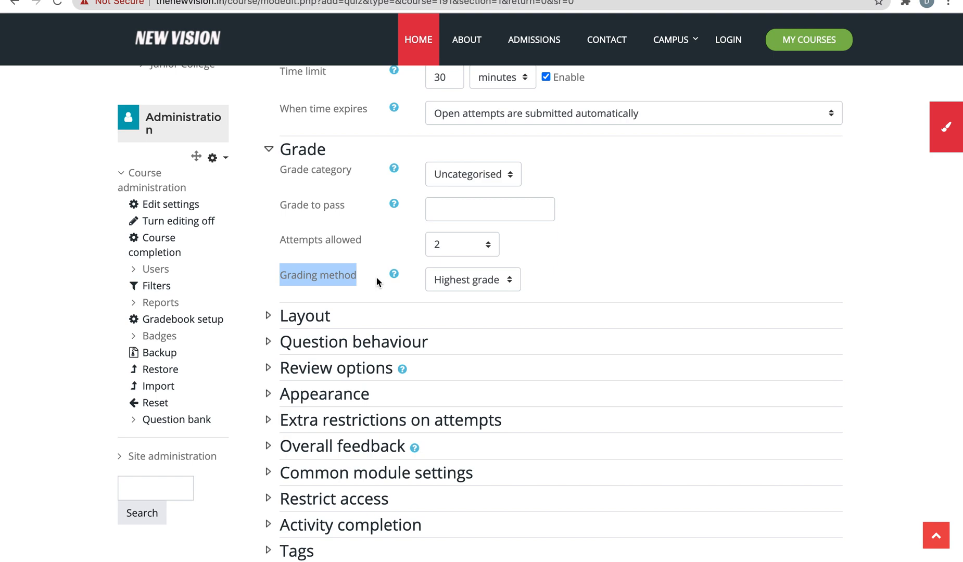
left_click(460, 281)
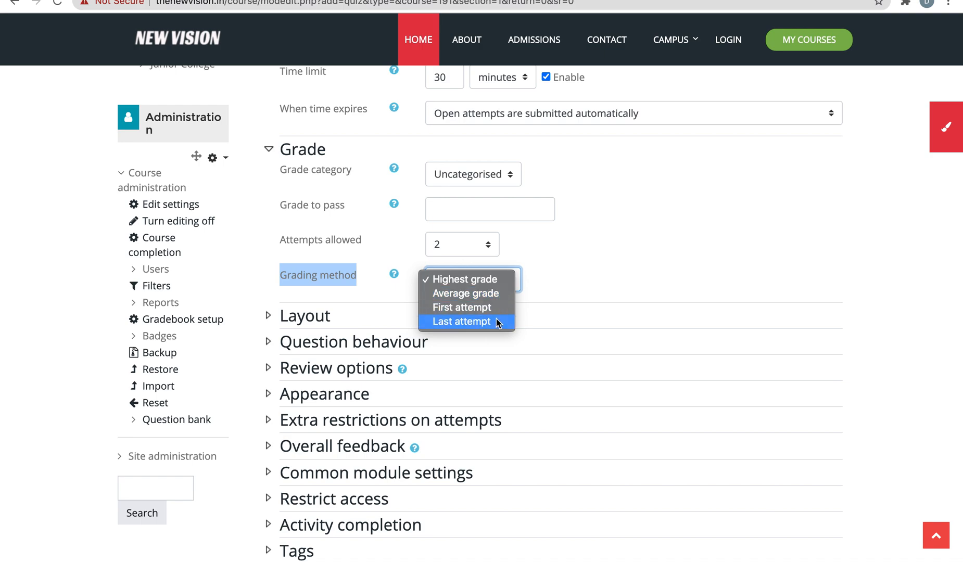
left_click(493, 280)
Limit the attempts allowed for the quiz to 1.
left_click(463, 243)
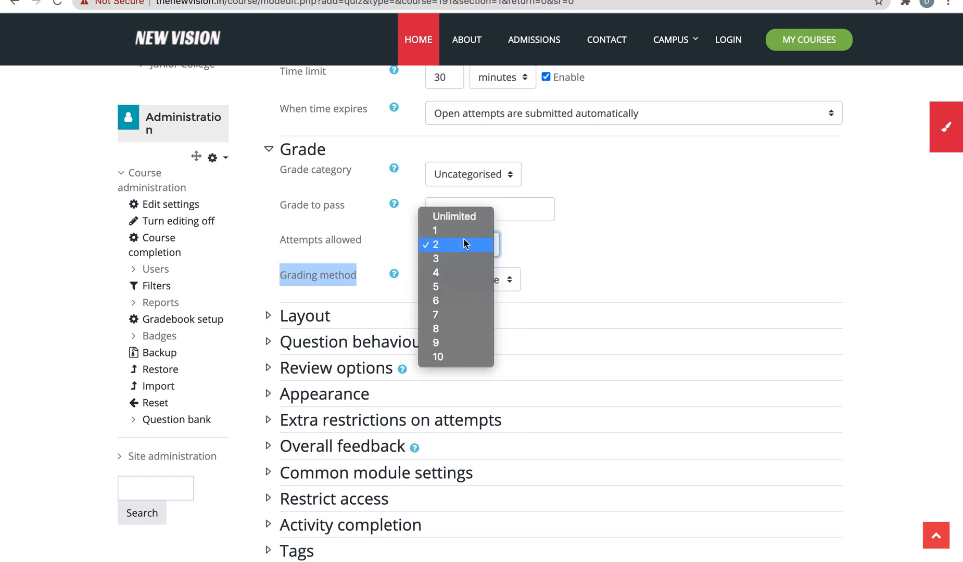
left_click(457, 231)
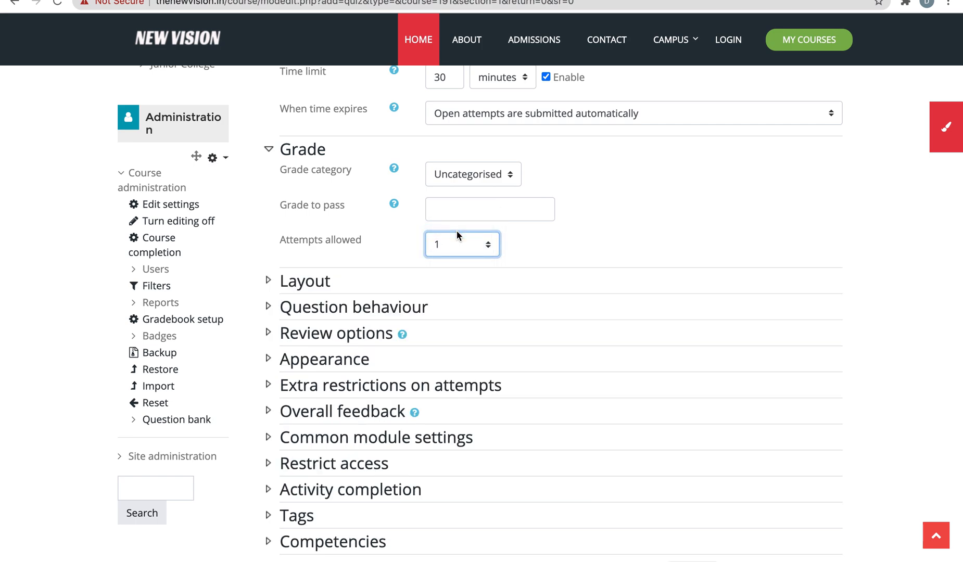
left_click(473, 213)
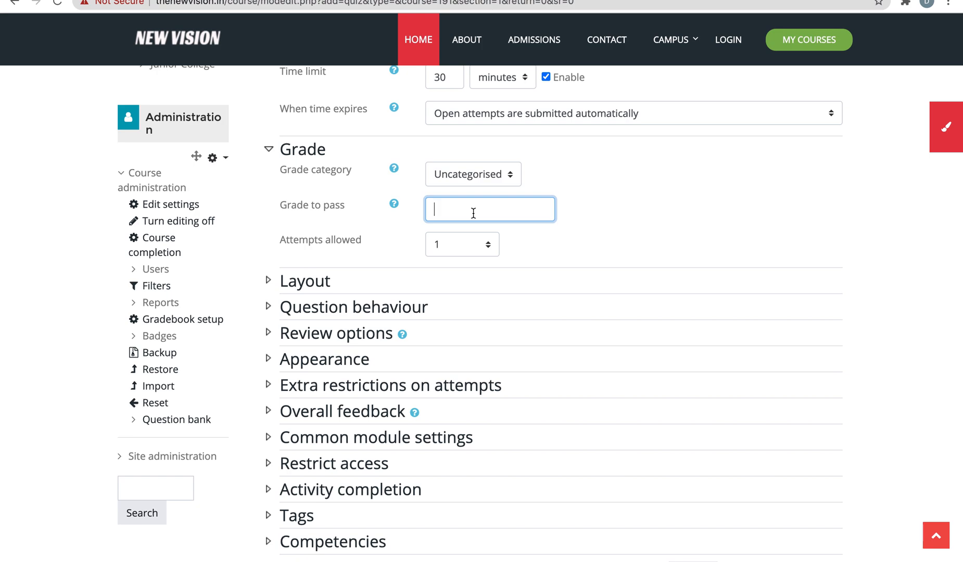
Set the quiz's Layout to start a new page every 5 questions and collapse that section.
scroll(473, 213, "down", 2)
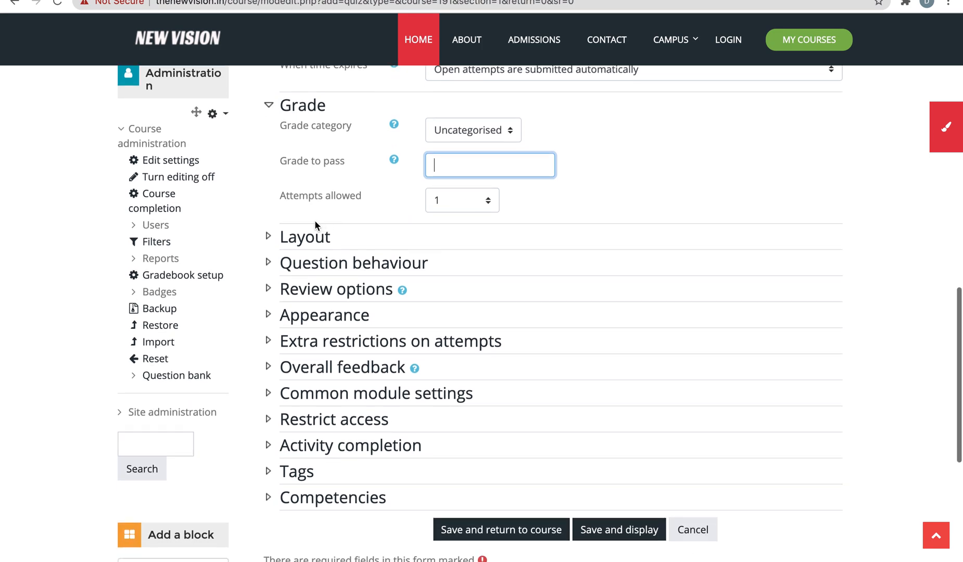
left_click(305, 238)
scroll(307, 238, "down", 3)
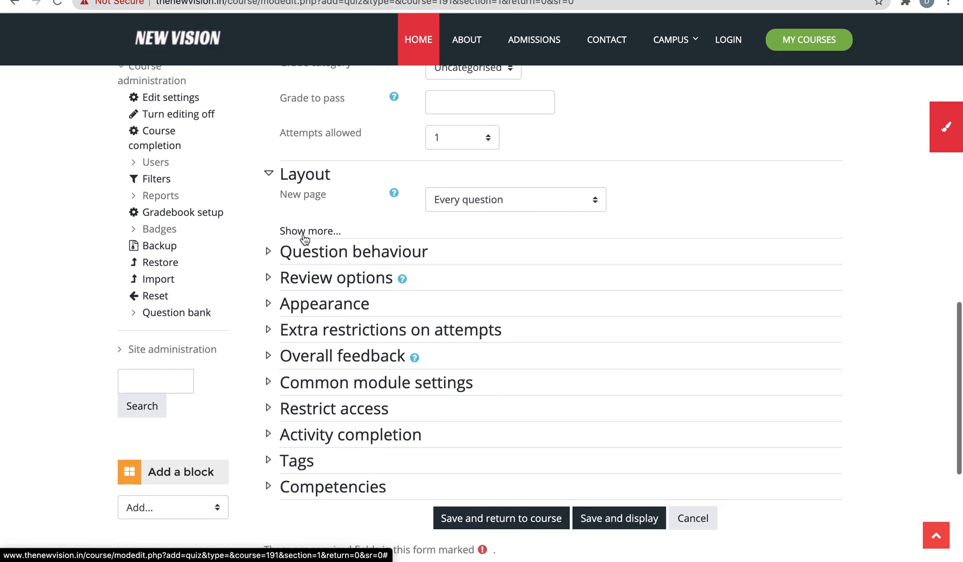
left_click(481, 189)
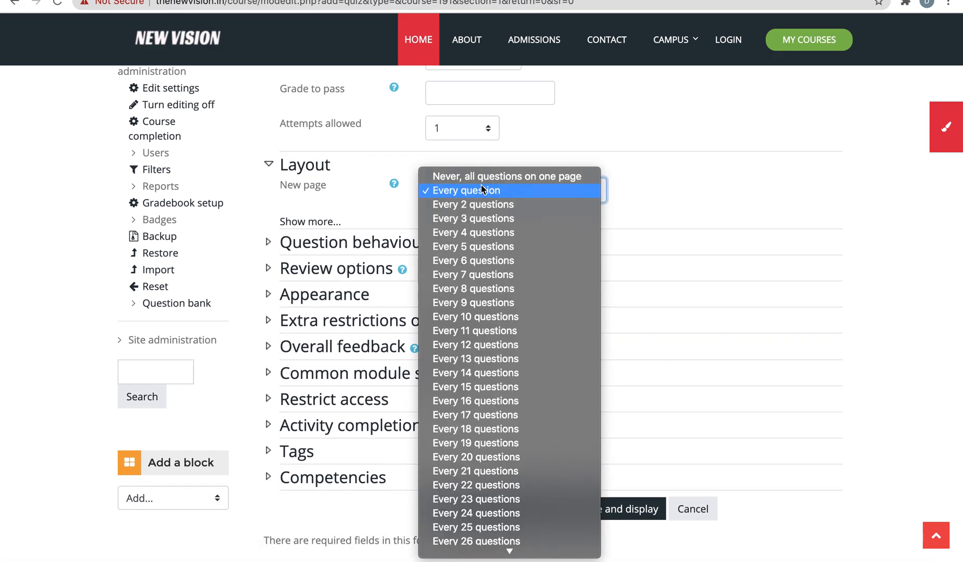
left_click(483, 247)
left_click(641, 205)
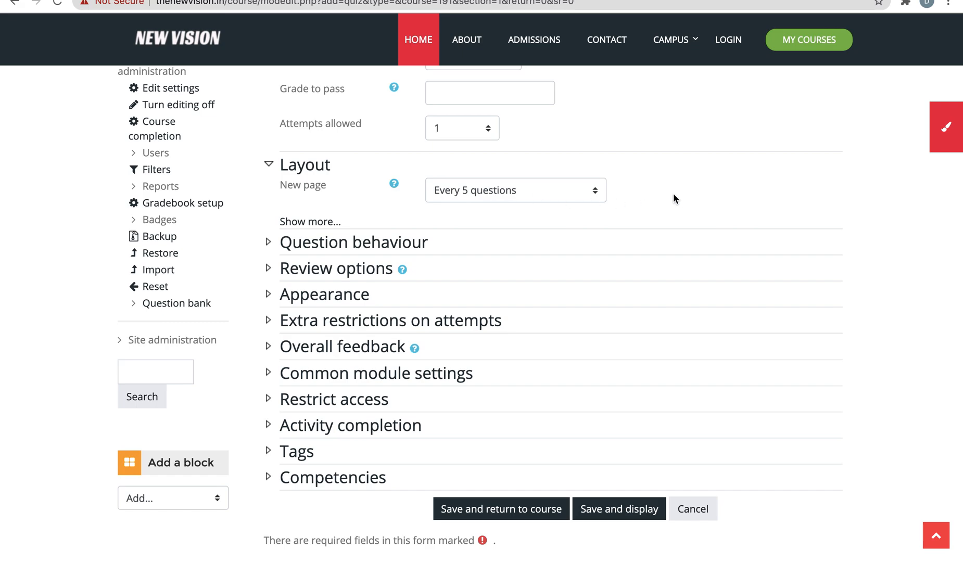
left_click(312, 167)
Expand the Question behaviour settings and keep Shuffle within questions set to Yes.
left_click(311, 194)
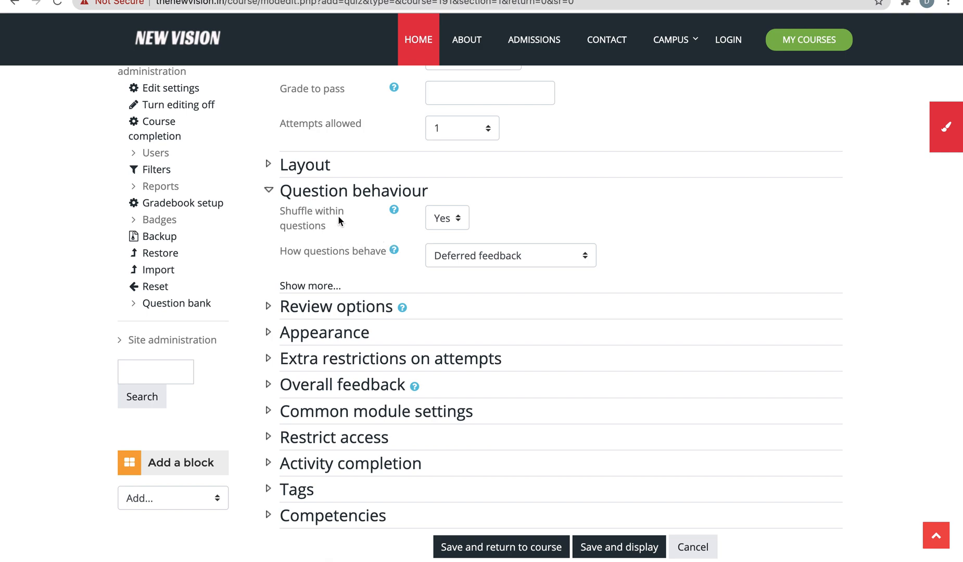
left_click_drag(287, 211, 321, 223)
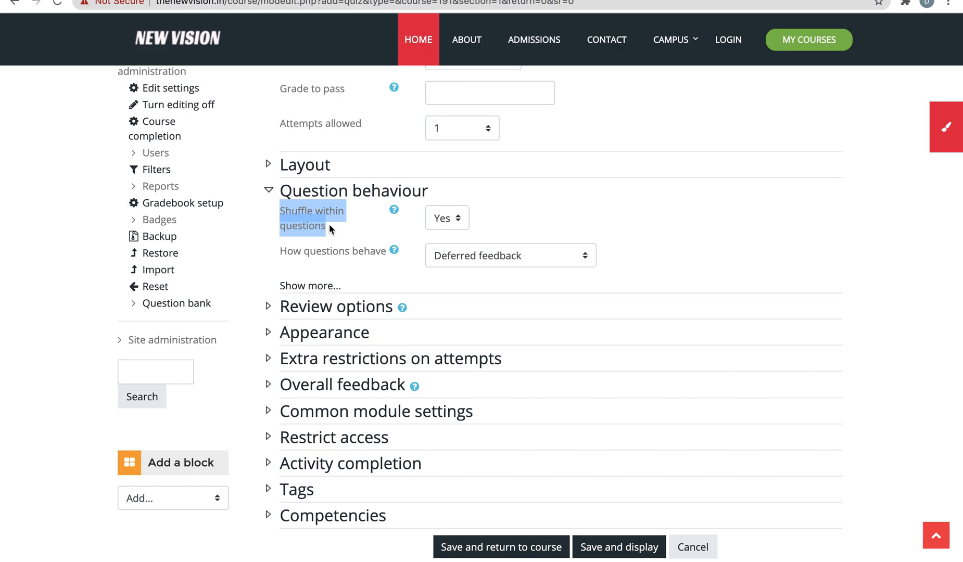
left_click(441, 219)
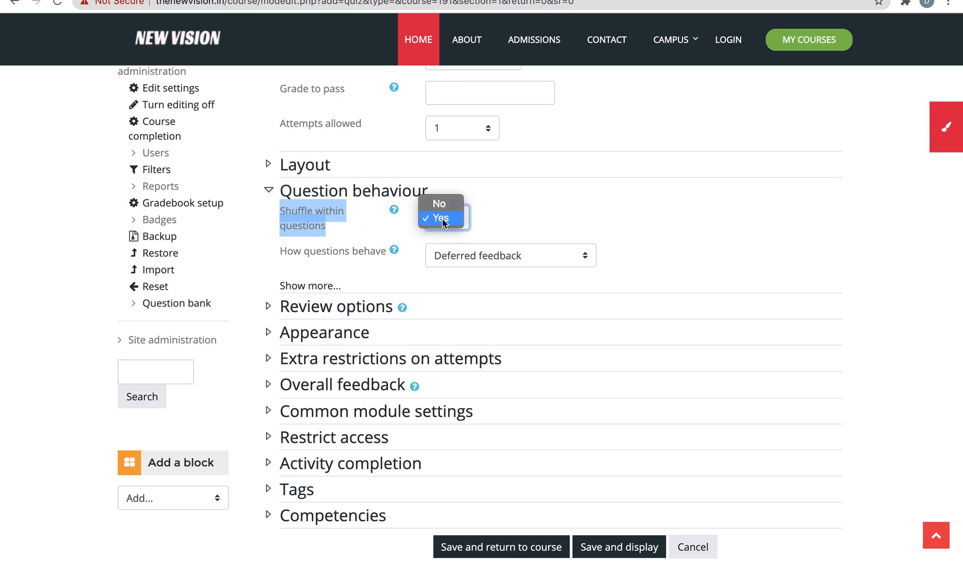
left_click(441, 219)
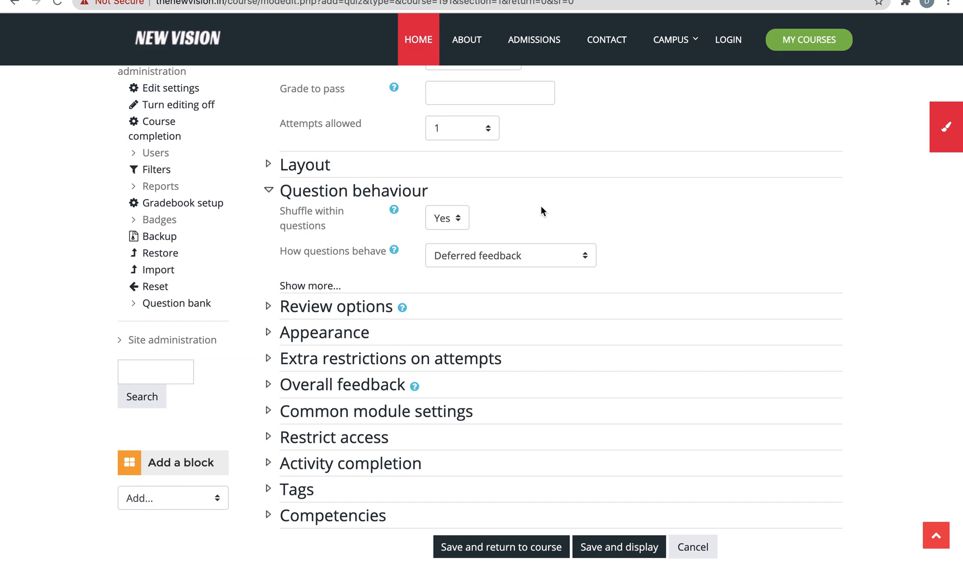
Expand the Review options and examine what students may see immediately after the attempt.
scroll(540, 205, "down", 2)
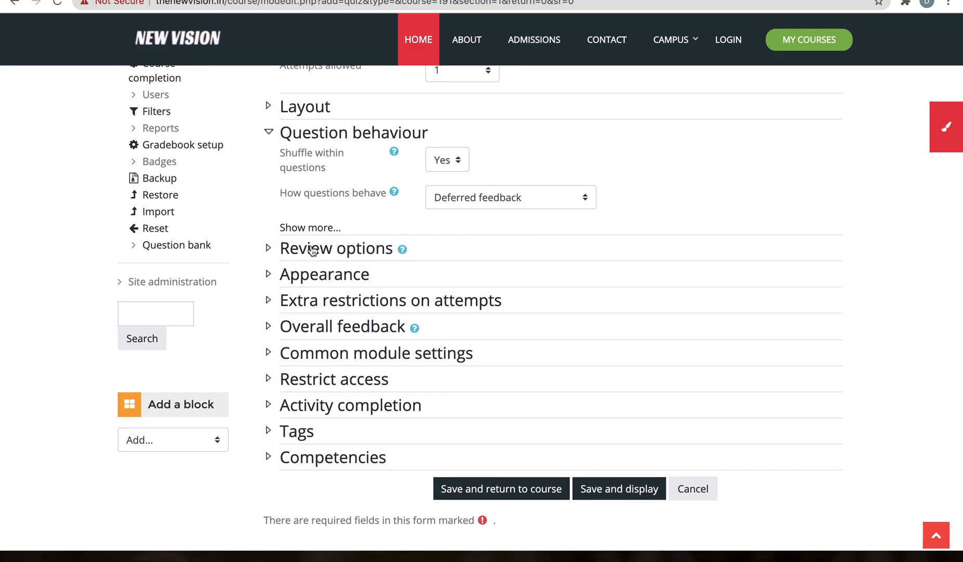
left_click(312, 251)
scroll(313, 250, "down", 4)
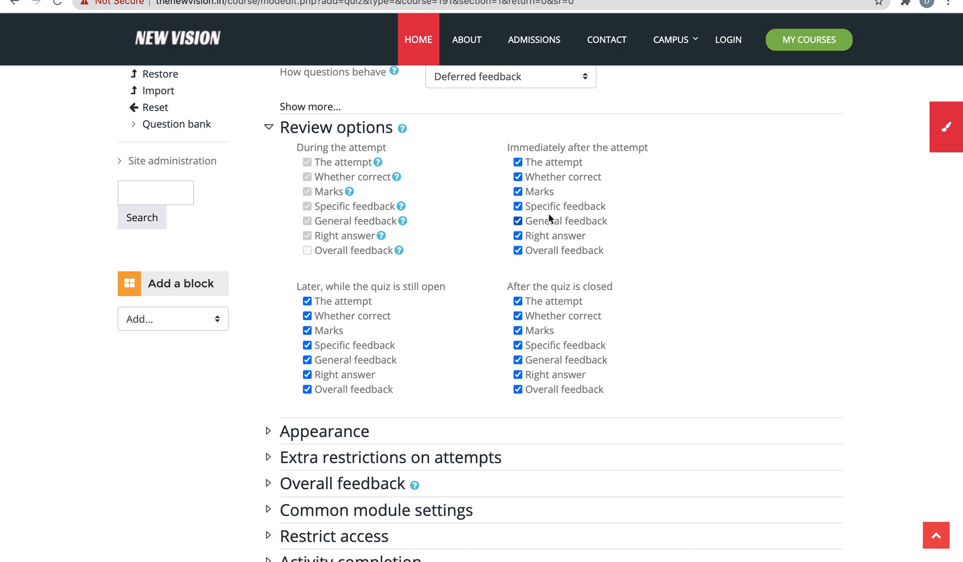
left_click_drag(504, 146, 655, 147)
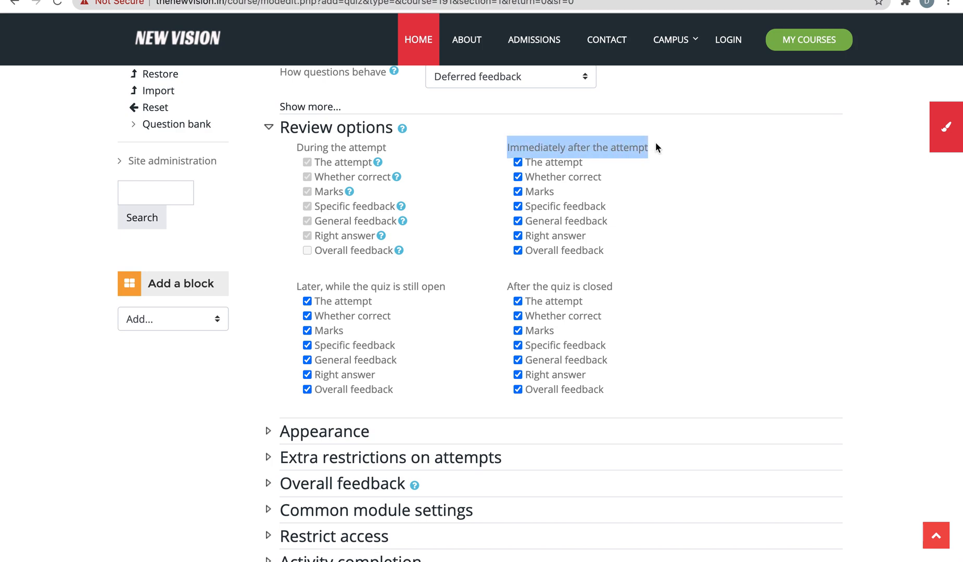
left_click(655, 142)
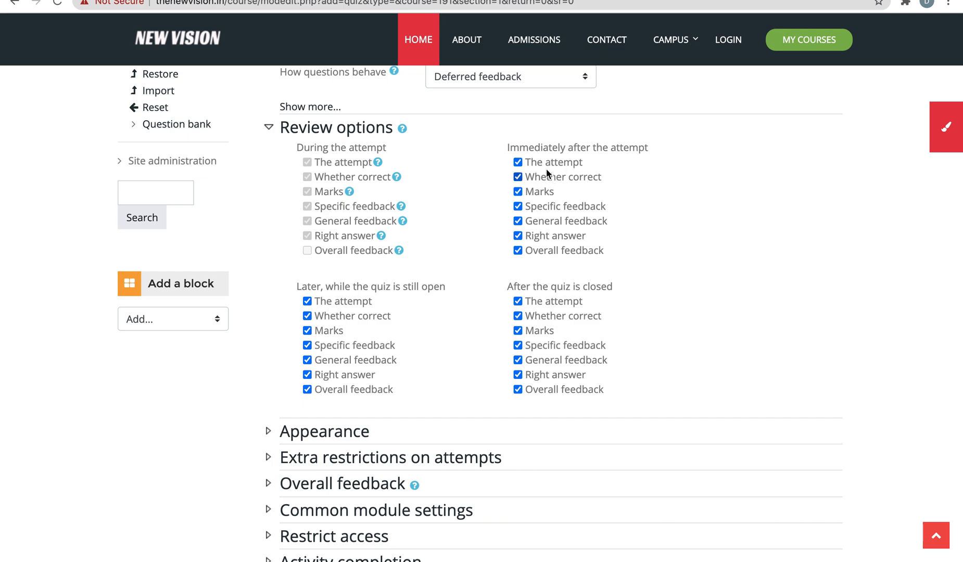
left_click_drag(564, 162, 590, 162)
left_click(589, 161)
left_click(529, 162)
Try turning Right answer and Specific feedback off and back on for the review immediately after the attempt.
left_click(516, 237)
left_click(518, 236)
scroll(607, 243, "down", 1)
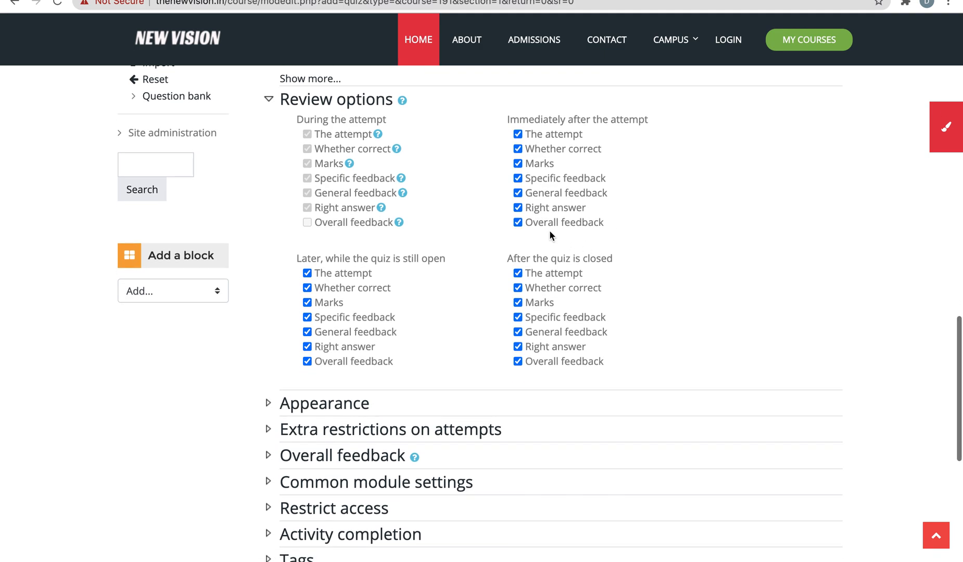
left_click_drag(539, 227, 524, 133)
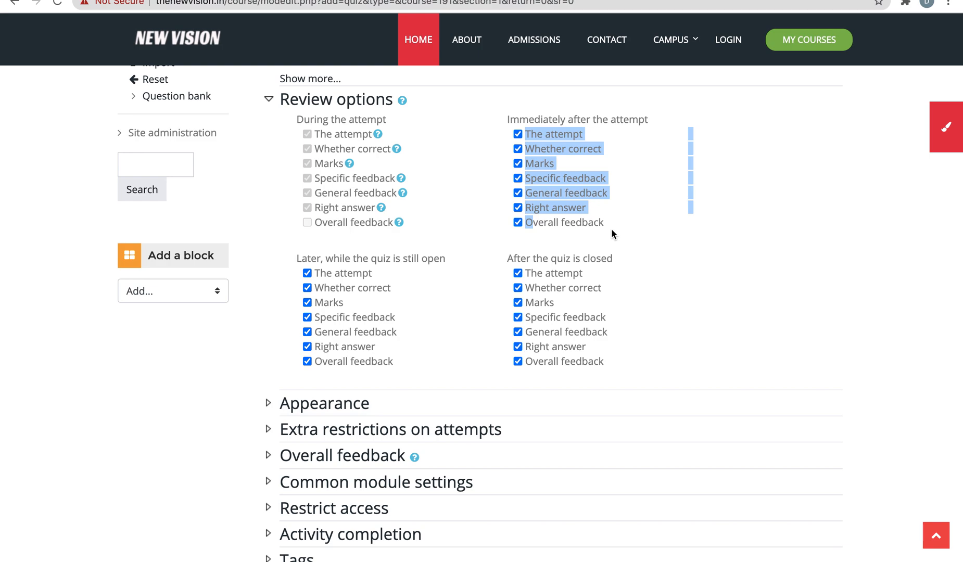
left_click(611, 228)
left_click(600, 227)
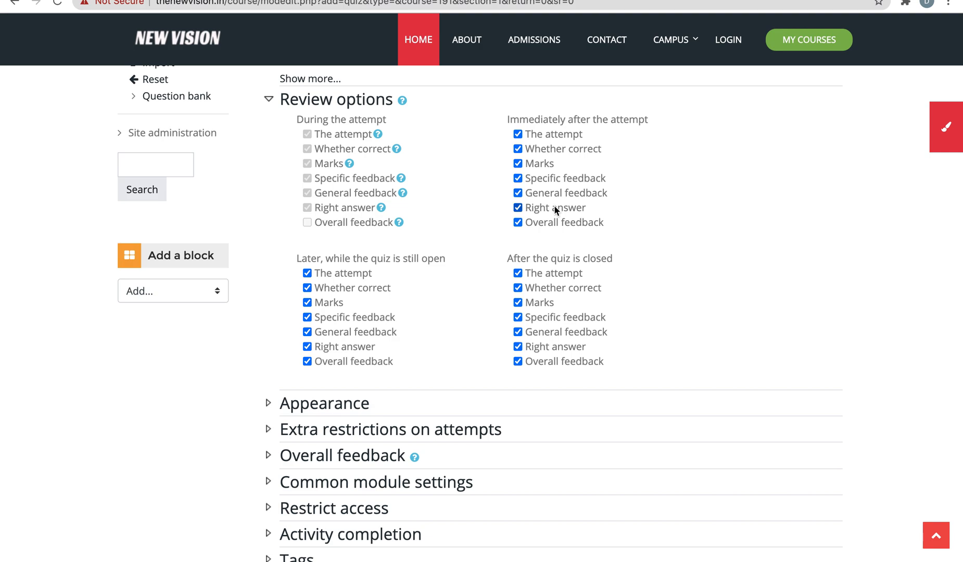
left_click(517, 179)
left_click(517, 179)
Examine the review options for while the quiz is still open against the quiz's opening and closing times.
left_click_drag(527, 119, 662, 121)
left_click_drag(302, 261, 348, 258)
left_click_drag(425, 257, 430, 258)
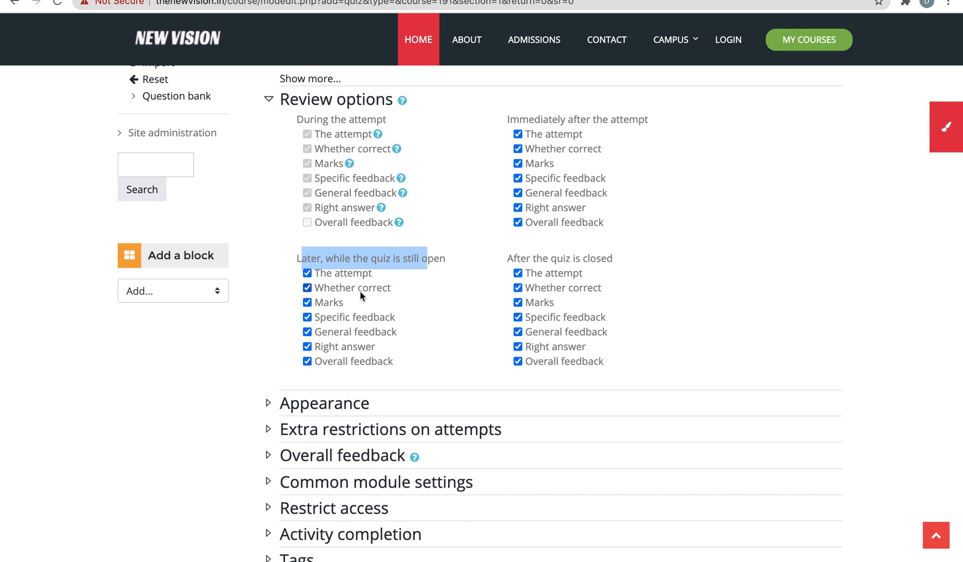
left_click(296, 261)
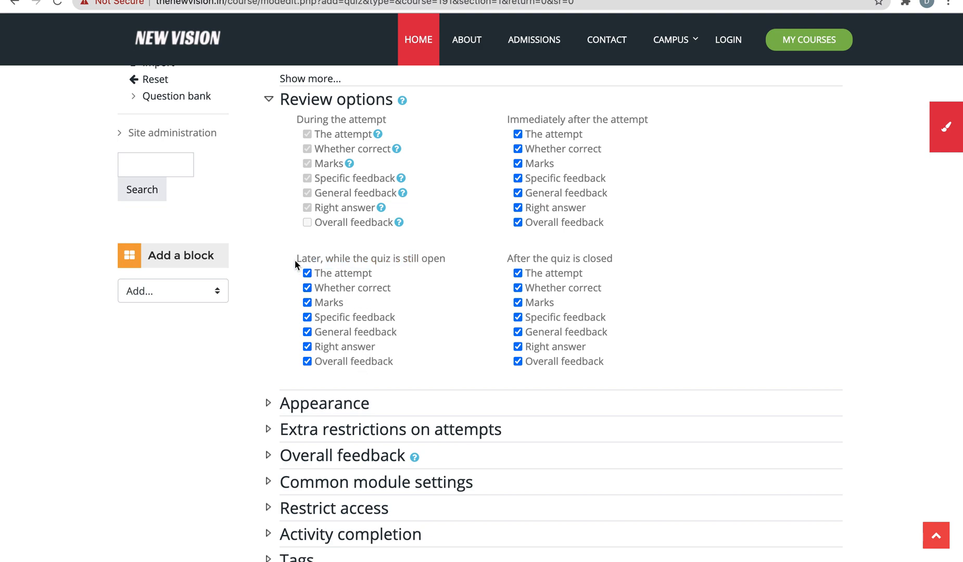
left_click_drag(371, 259, 430, 259)
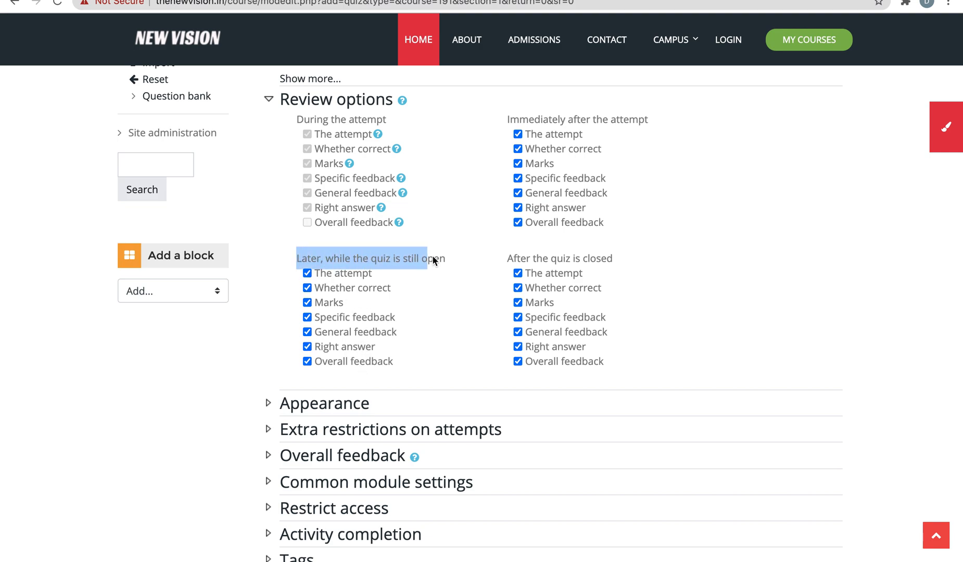
left_click(449, 259)
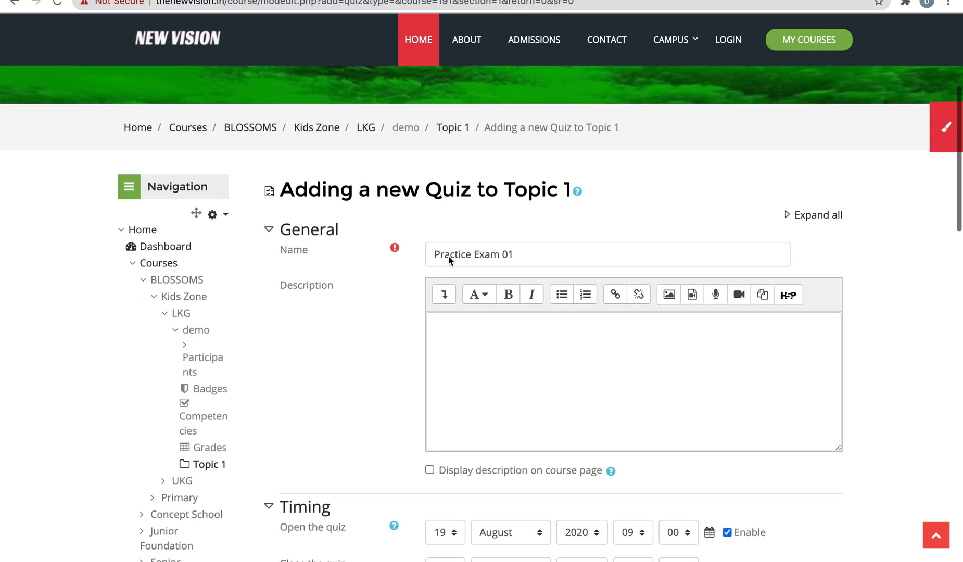
scroll(448, 255, "down", 10)
scroll(448, 255, "down", 1)
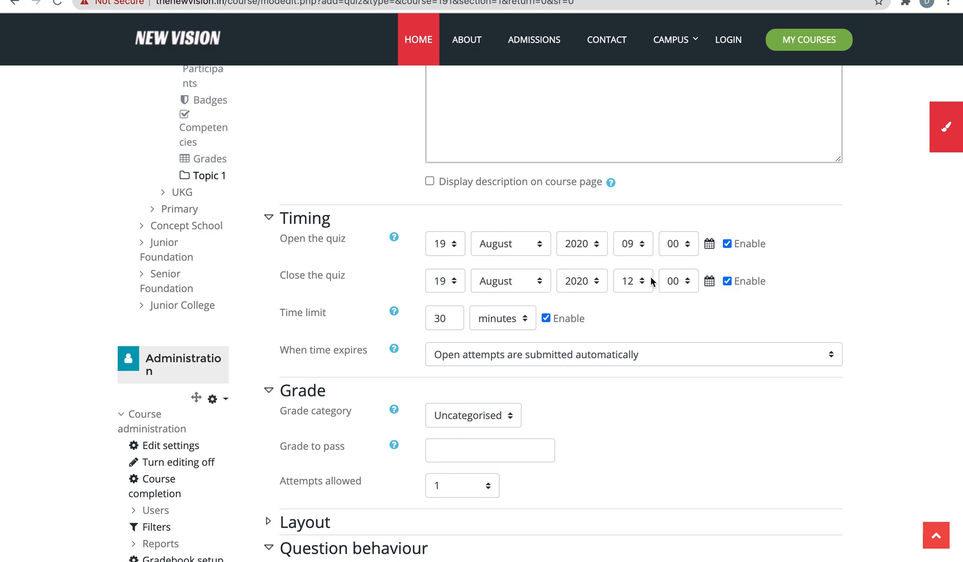
scroll(650, 281, "down", 1)
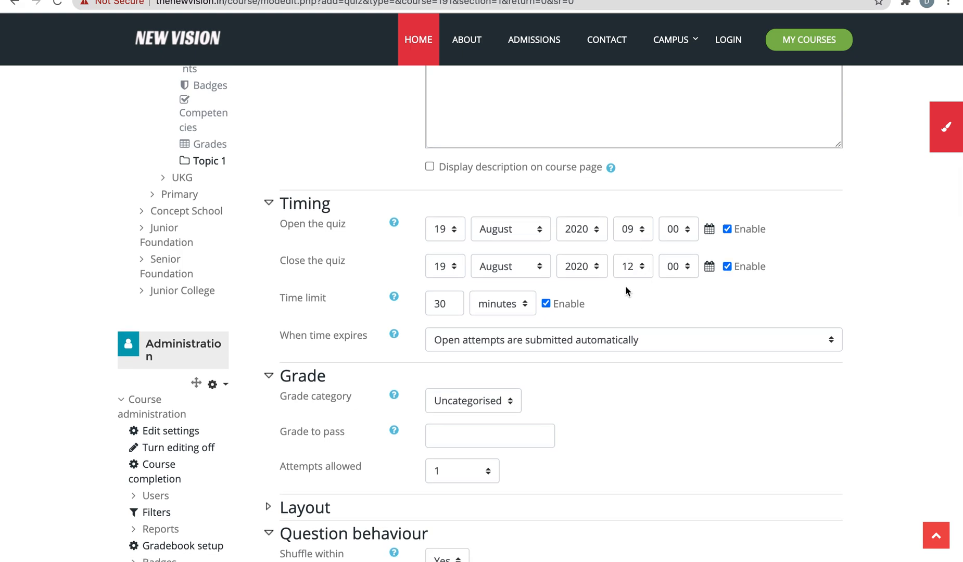
Examine the review options for after the quiz is closed against the quiz's closing time.
scroll(649, 270, "down", 10)
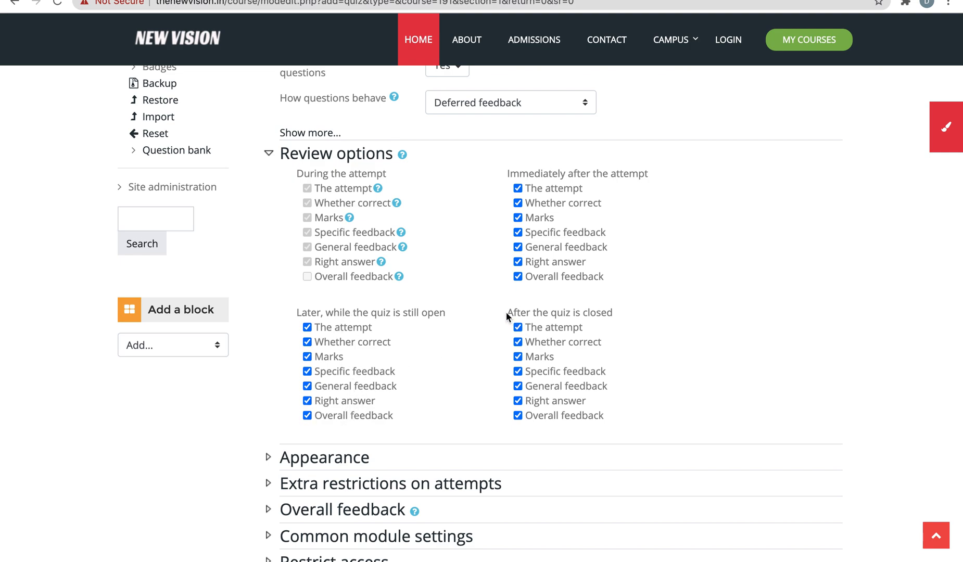
left_click_drag(505, 311, 594, 314)
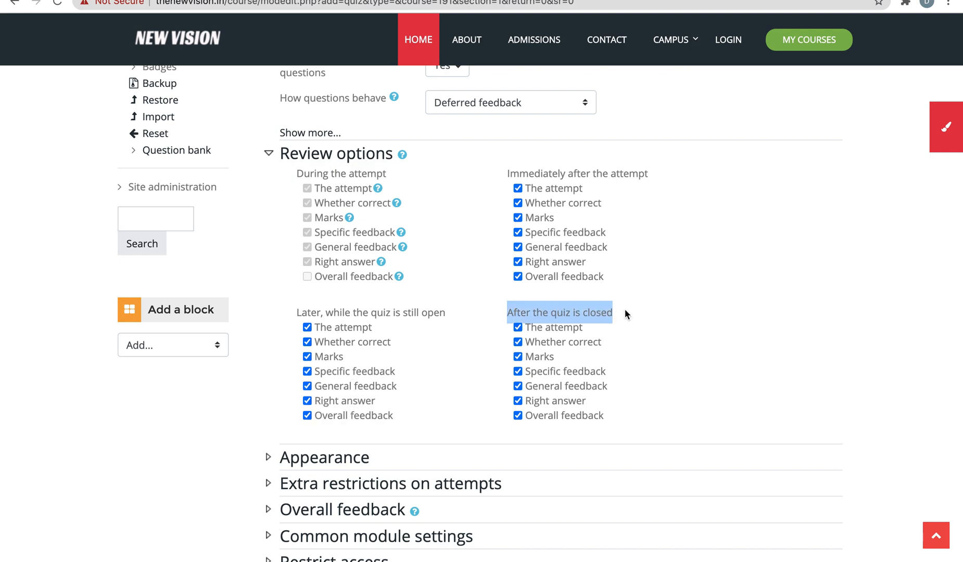
scroll(625, 314, "up", 10)
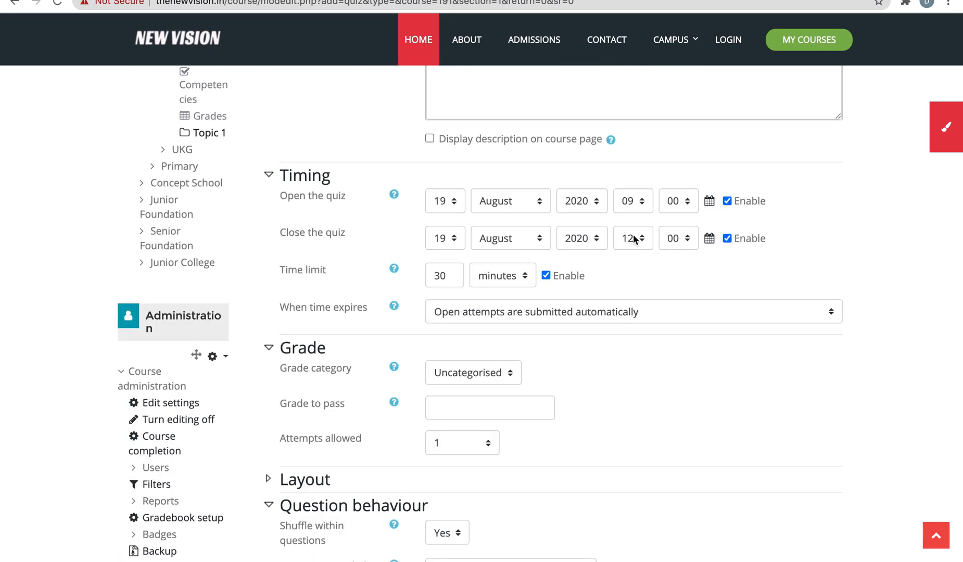
scroll(641, 252, "down", 10)
left_click(672, 307)
left_click(523, 296)
left_click(534, 296)
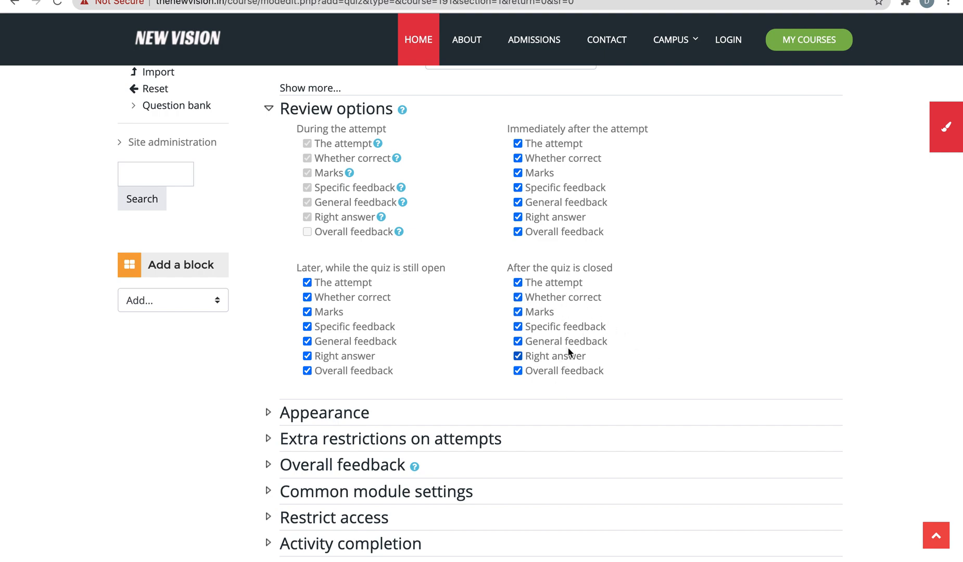
Collapse the Review options and check the quiz's Appearance settings.
left_click(347, 111)
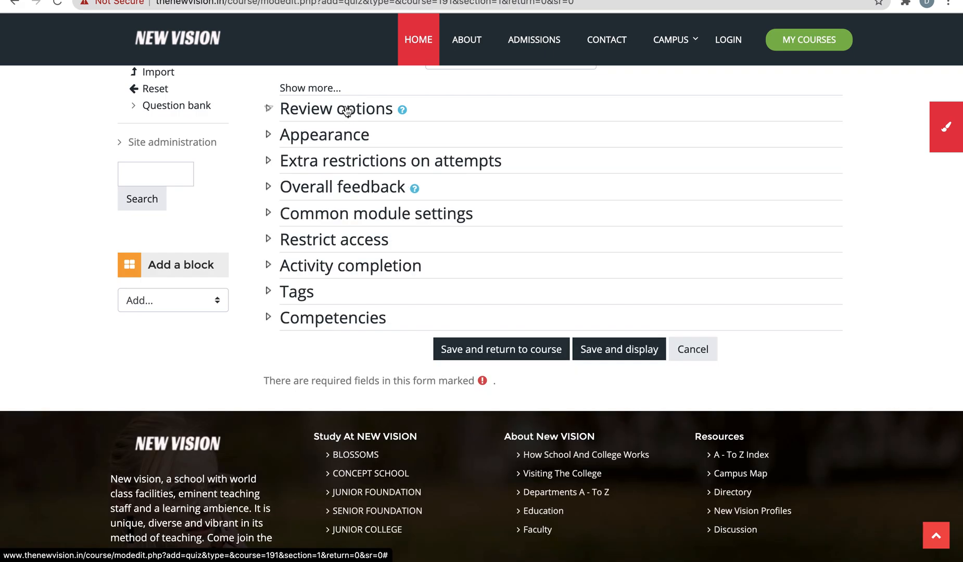
left_click(321, 139)
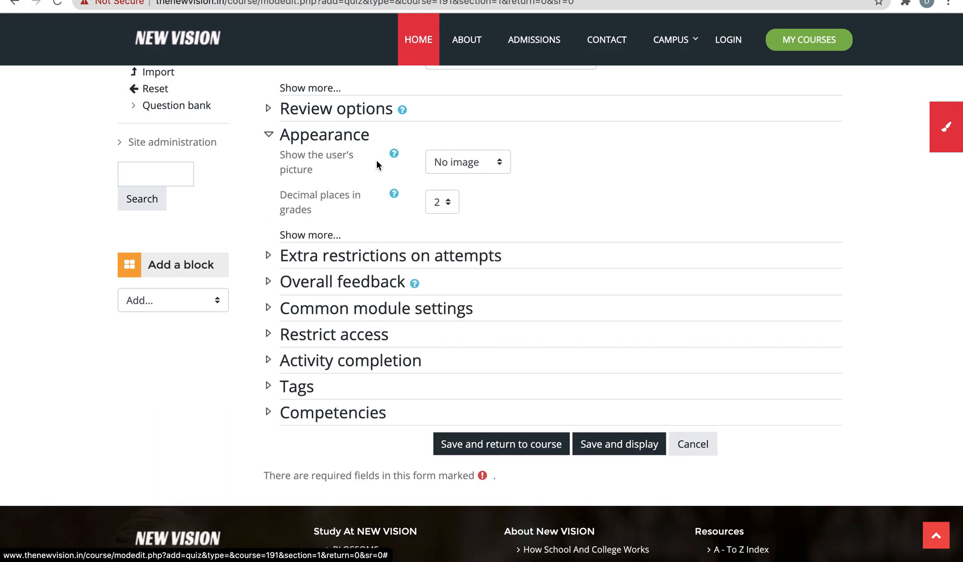
left_click(339, 140)
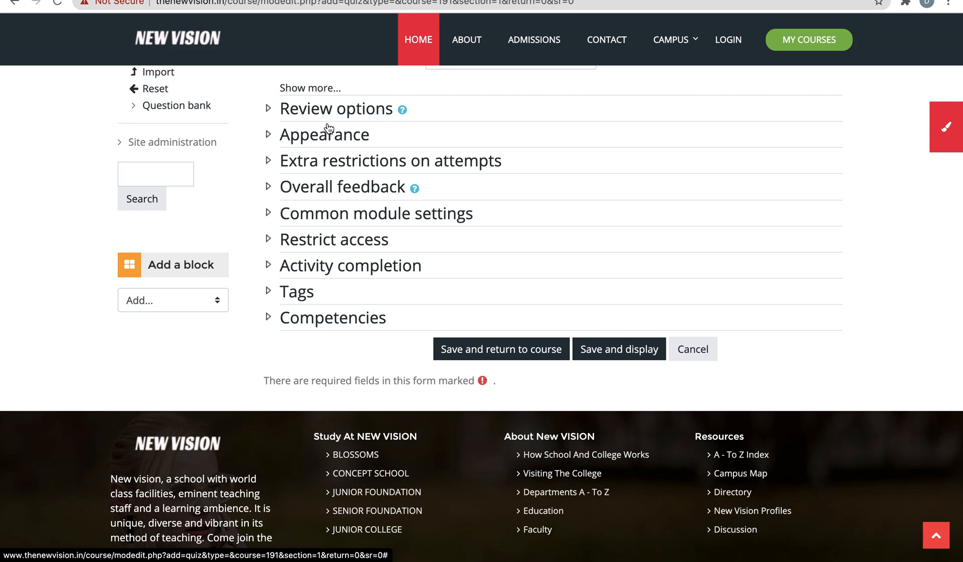
Save the quiz, return to the course page and go to My Courses.
left_click(503, 357)
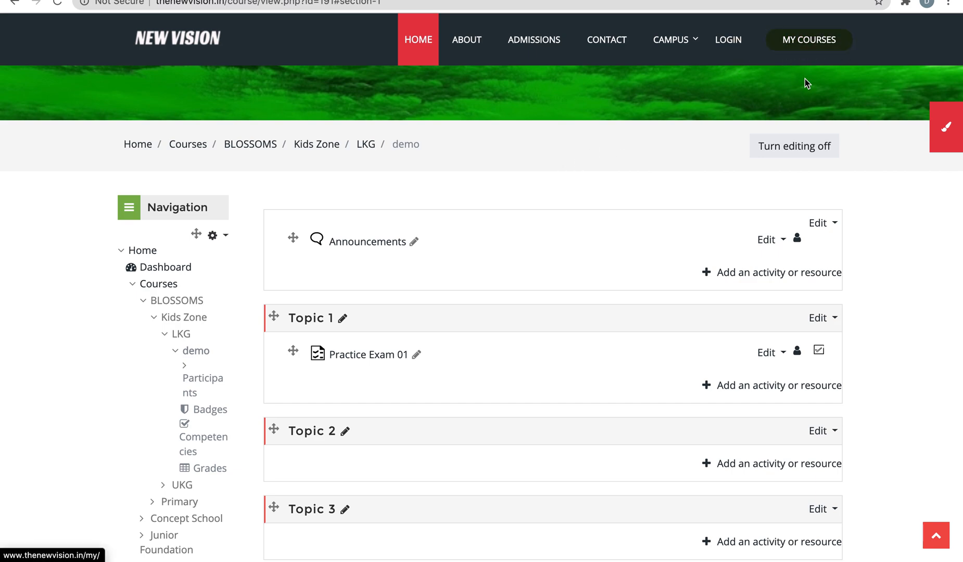
left_click(807, 40)
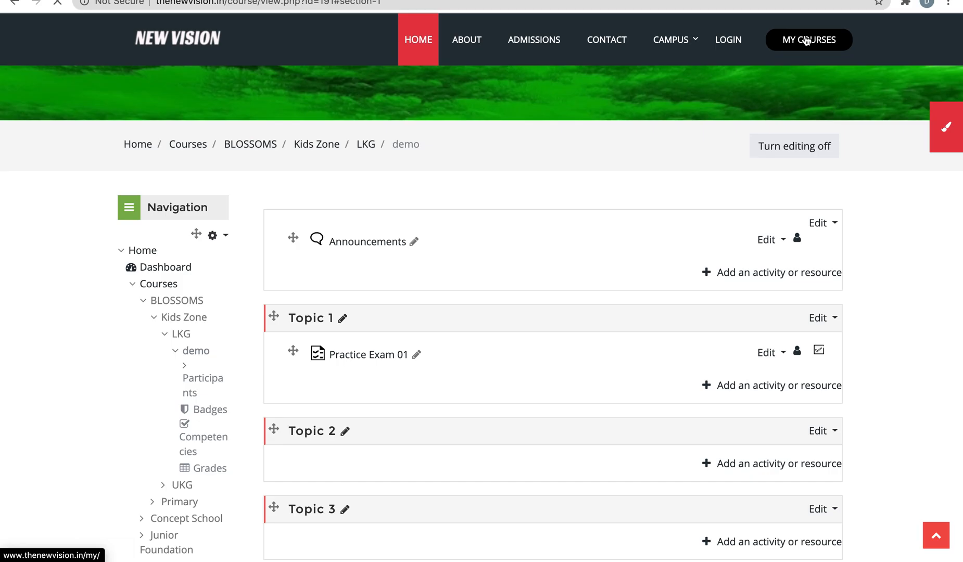
Look over the dashboard's Upcoming events and Course overview sections, including the calendar link.
scroll(740, 155, "down", 5)
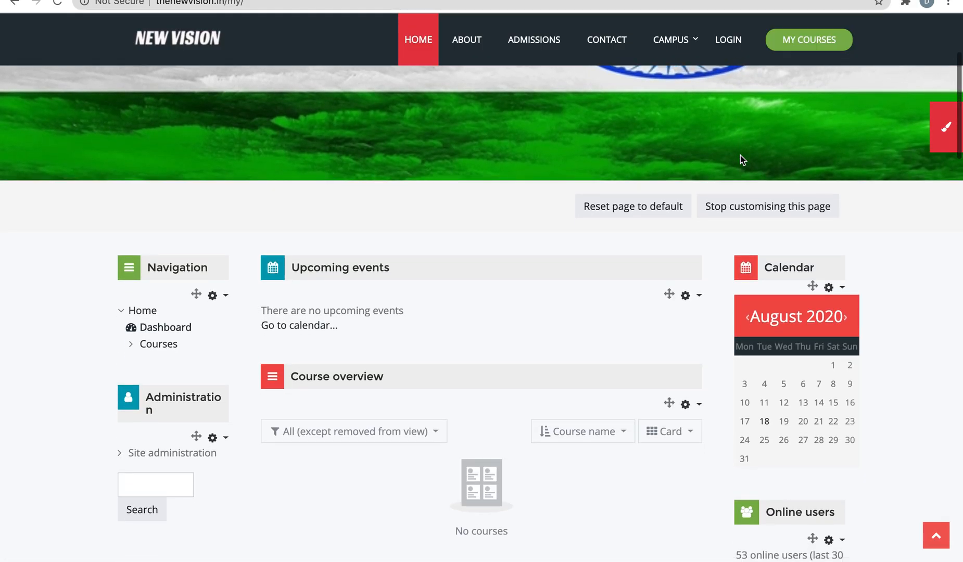
scroll(751, 289, "down", 1)
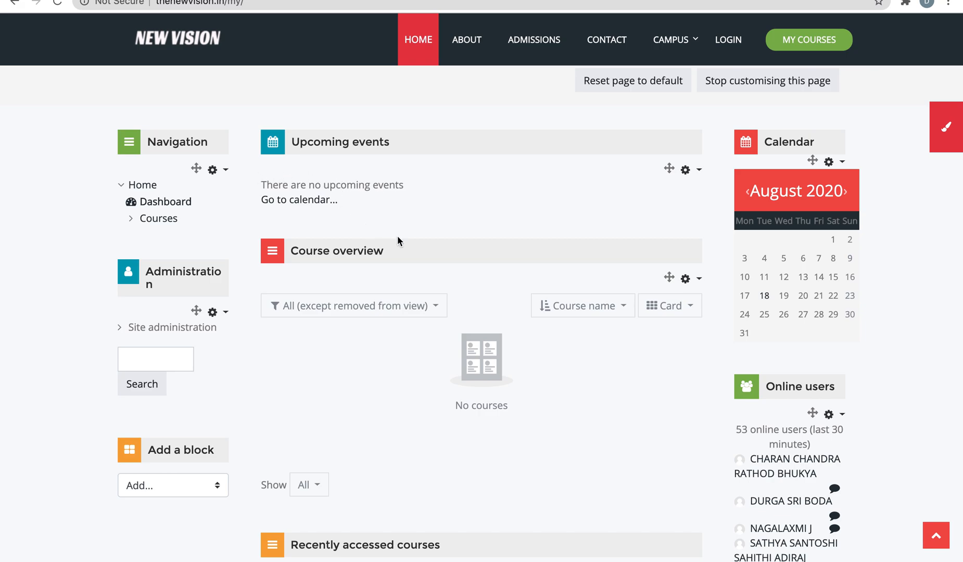
scroll(398, 237, "up", 3)
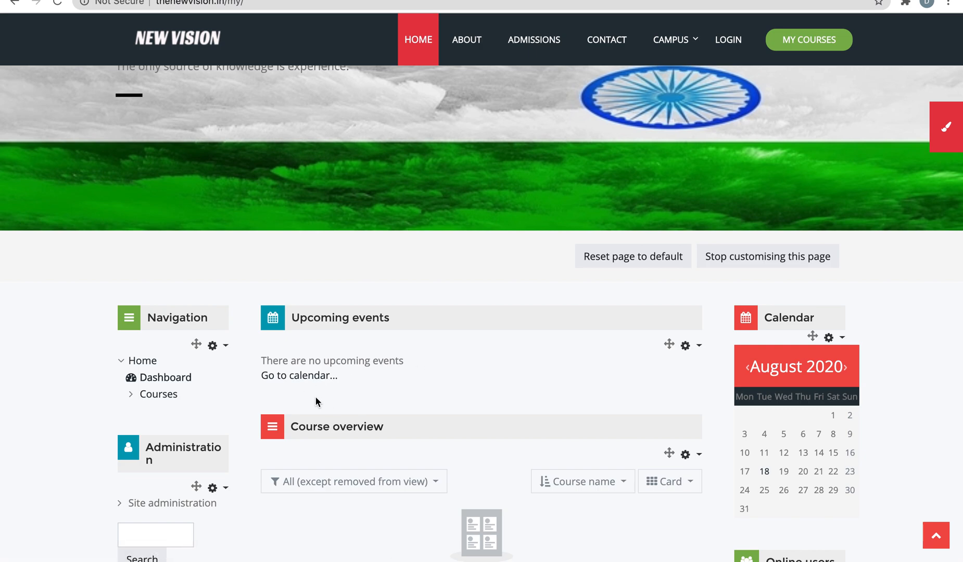
left_click_drag(304, 394, 341, 394)
left_click(340, 394)
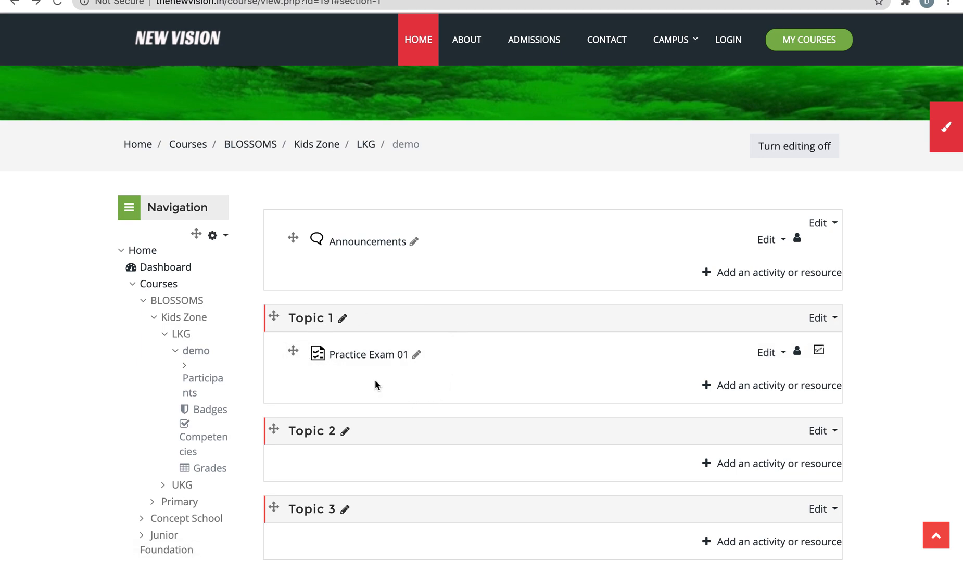
Open the Practice Exam 01 quiz and review its allowed attempts, opening and closing times, time limit and question status.
left_click(364, 359)
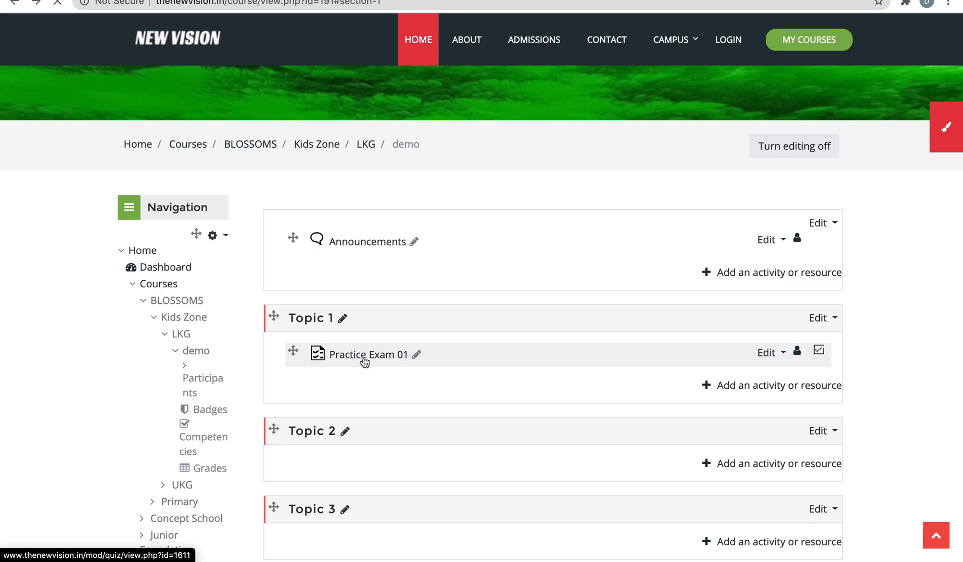
scroll(365, 362, "down", 3)
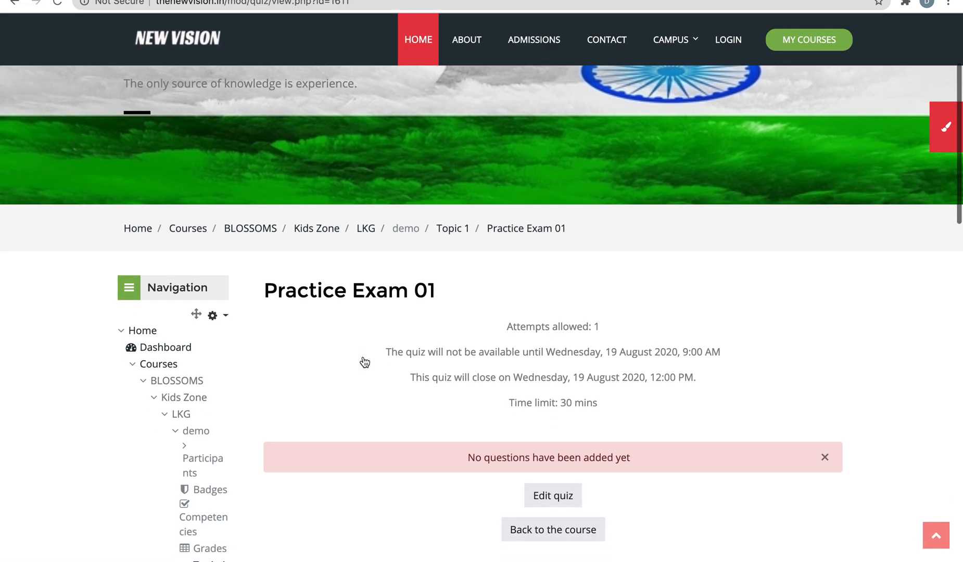
scroll(364, 362, "down", 3)
left_click_drag(508, 202, 602, 204)
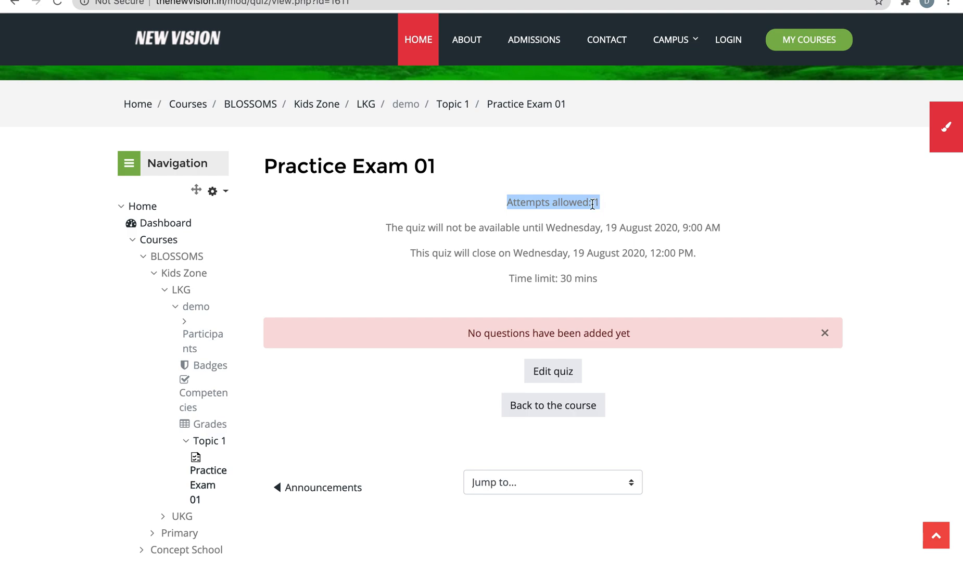
left_click(390, 229)
left_click_drag(451, 229, 703, 228)
left_click_drag(454, 254, 566, 256)
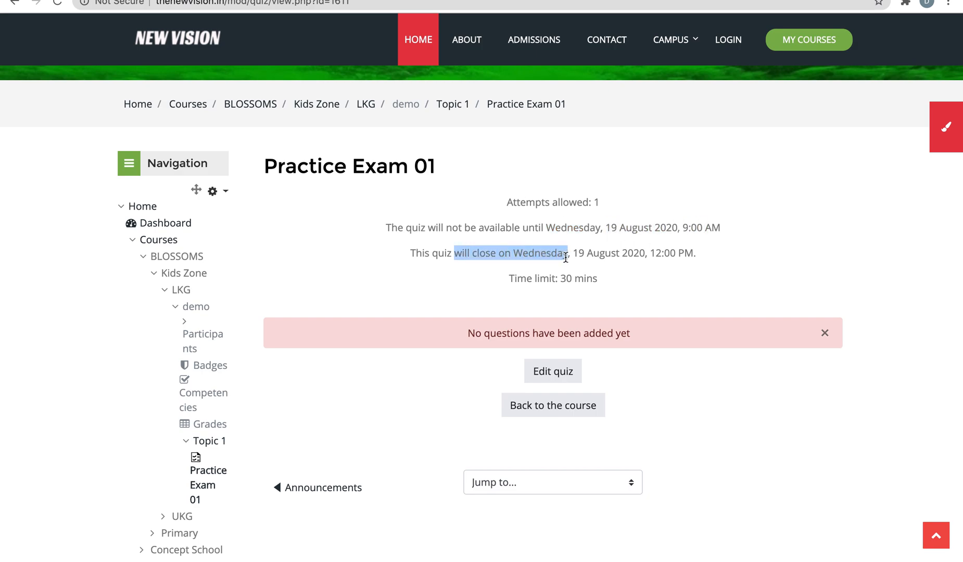
left_click_drag(647, 251, 697, 253)
left_click_drag(508, 279, 504, 184)
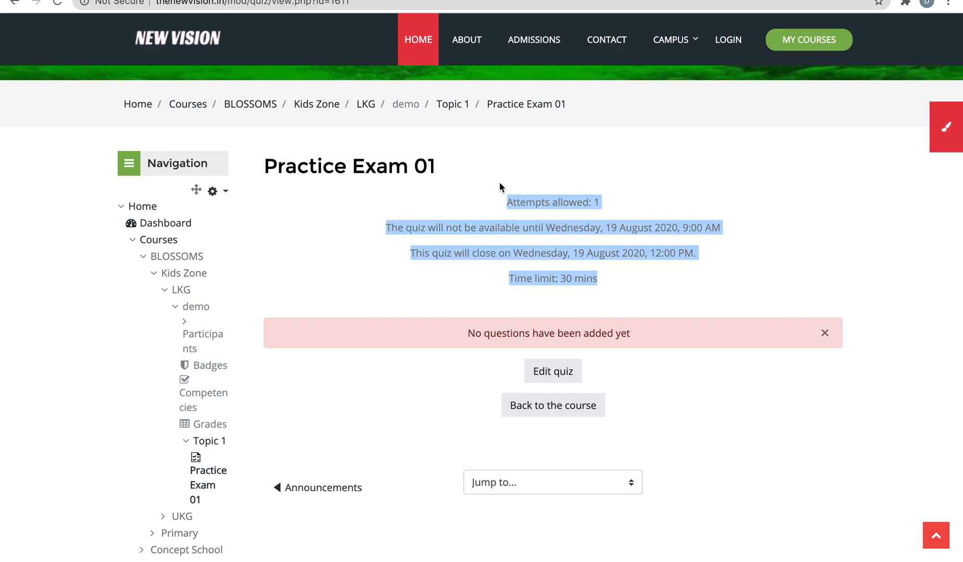
scroll(587, 274, "down", 3)
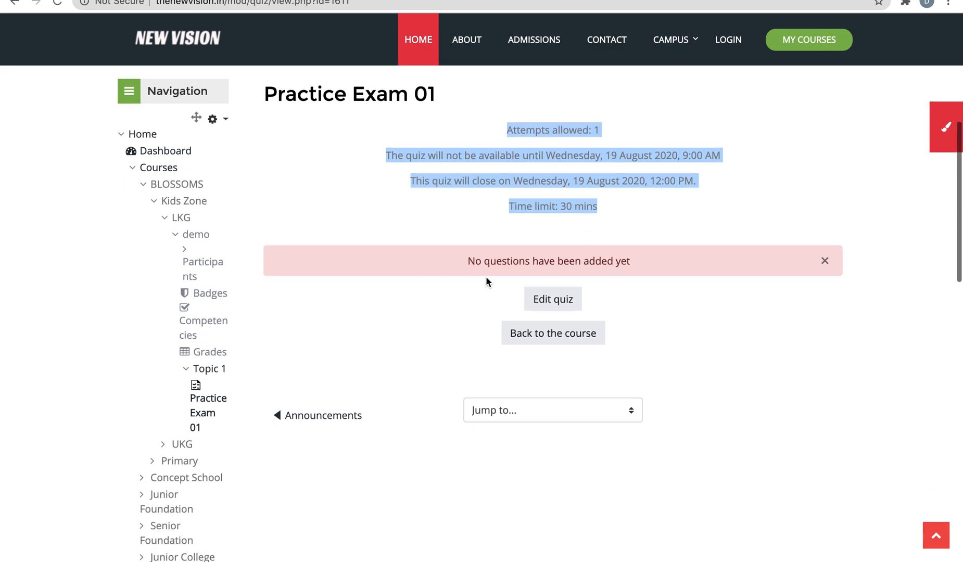
left_click_drag(465, 263, 603, 264)
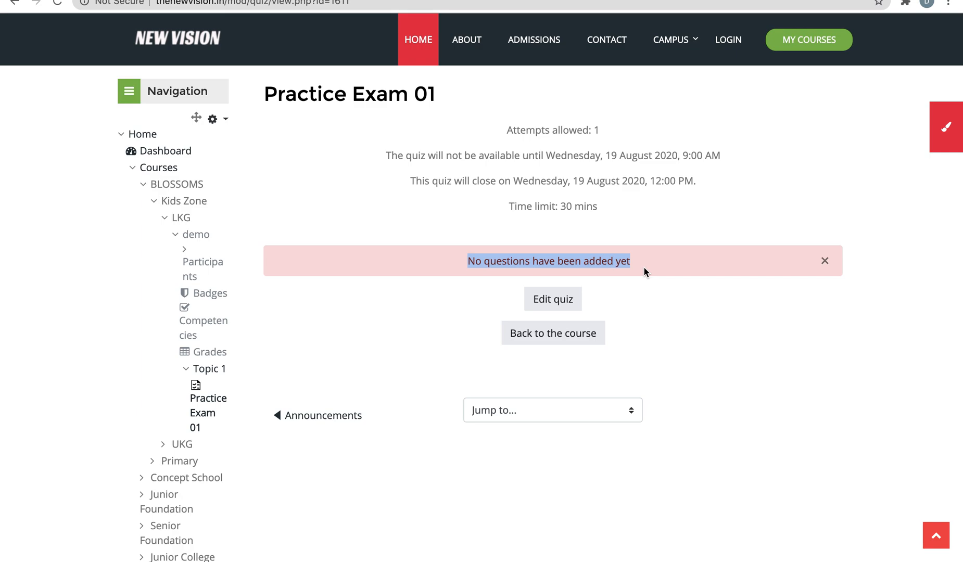
left_click(660, 306)
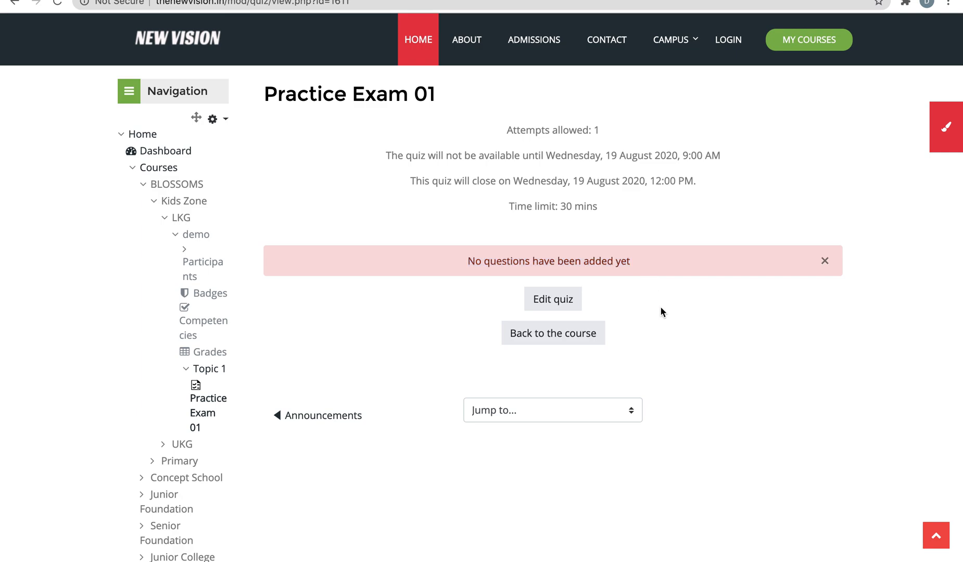
Open Practice Exam 01 for editing and add a new question of the Multiple choice type.
left_click(554, 305)
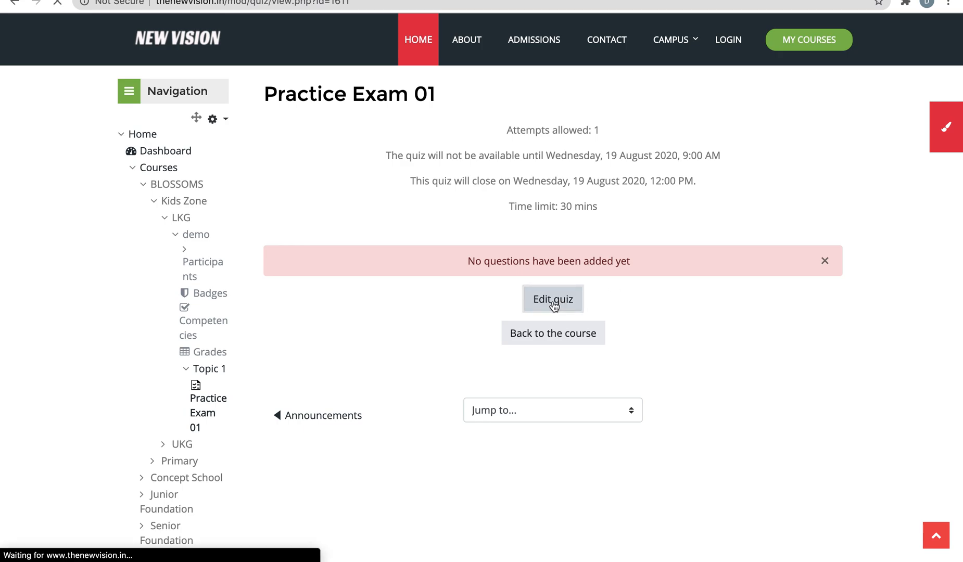
scroll(554, 306, "down", 5)
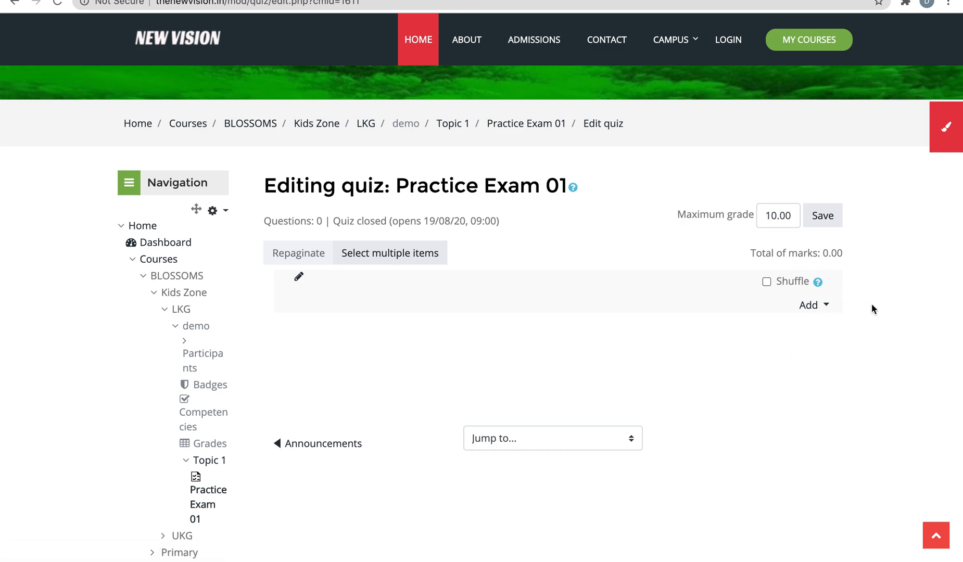
left_click(808, 307)
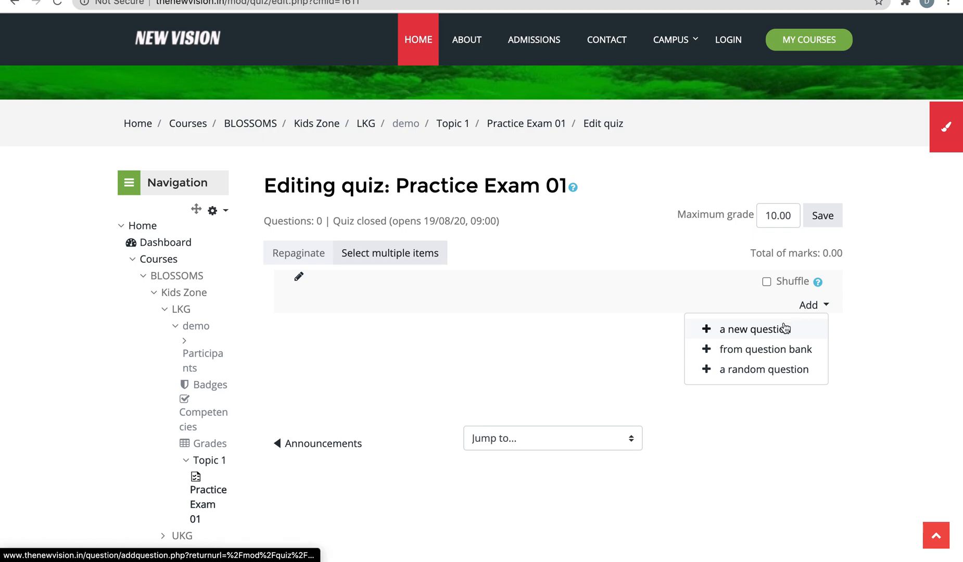
left_click(767, 336)
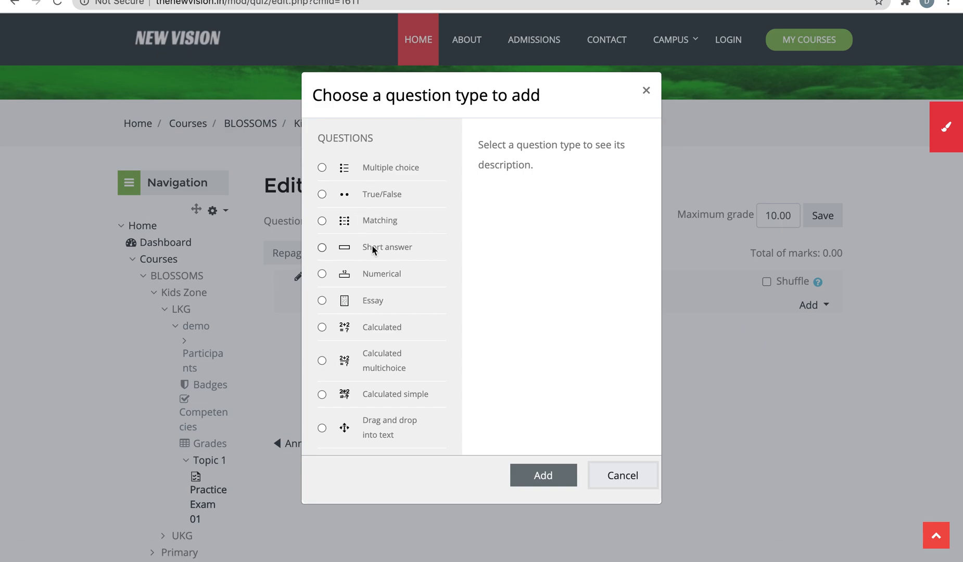
scroll(372, 244, "down", 5)
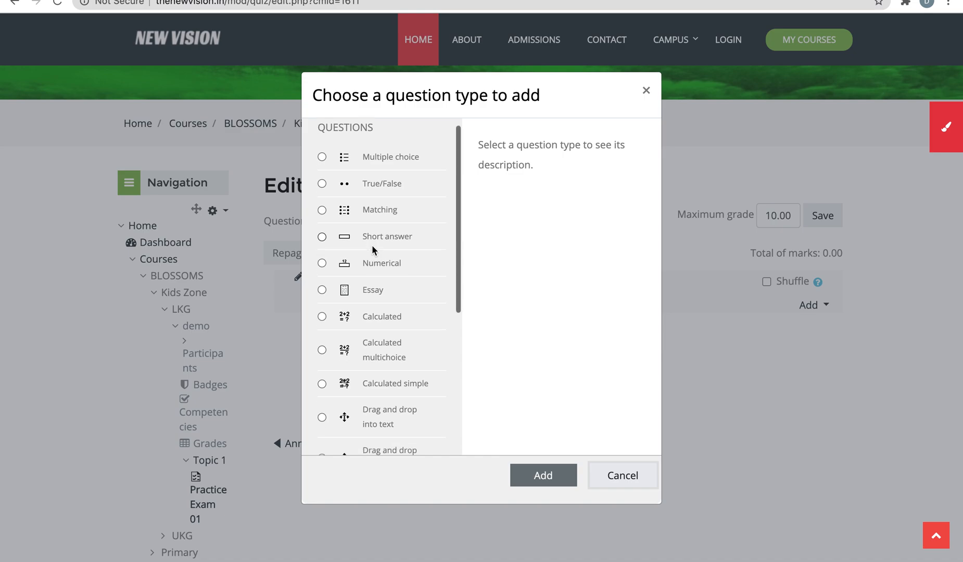
scroll(371, 245, "down", 1)
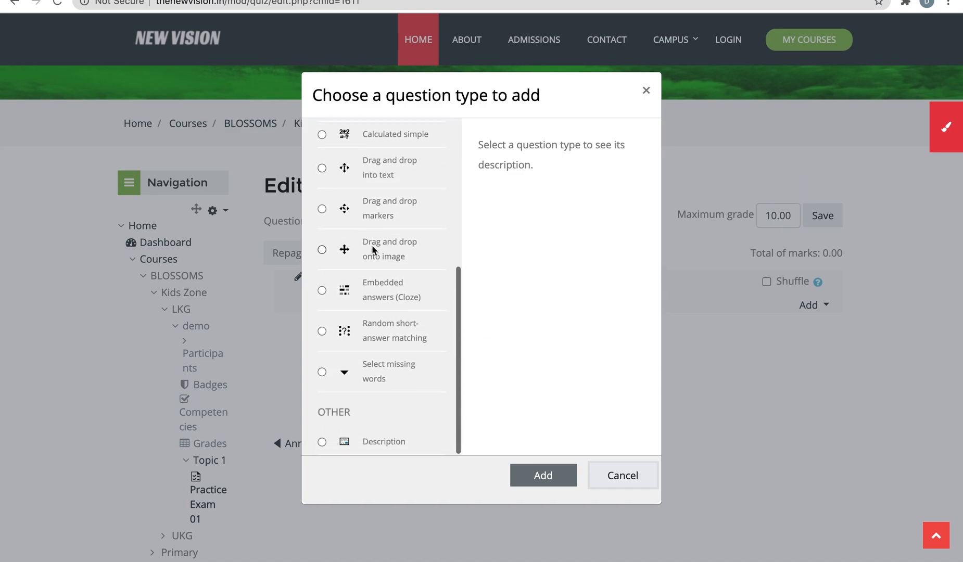
scroll(371, 245, "up", 5)
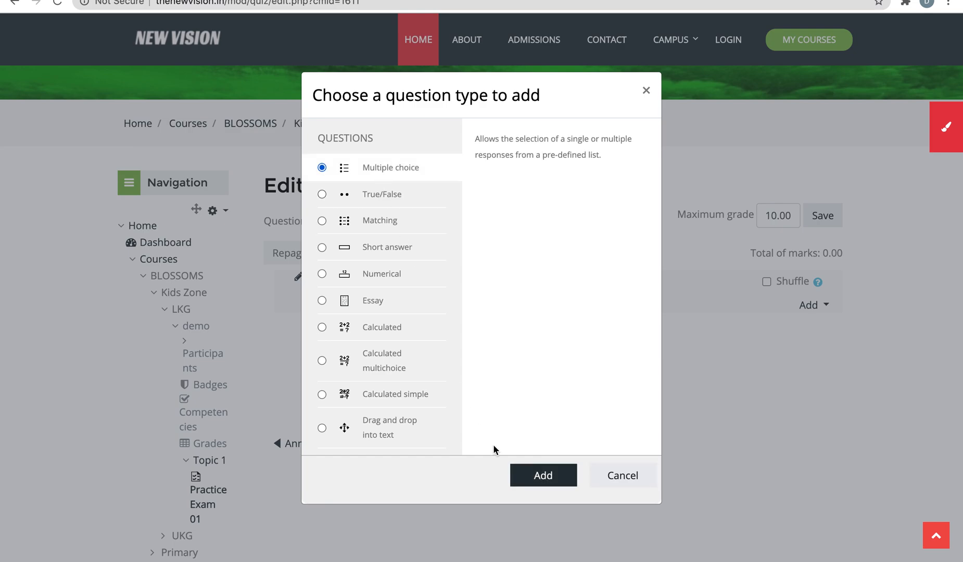
left_click(540, 477)
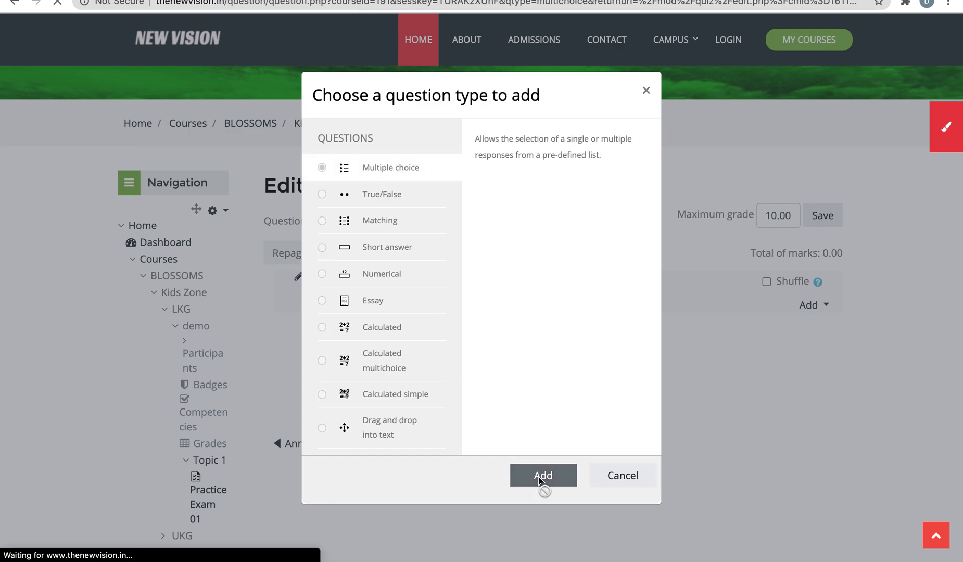
scroll(539, 478, "down", 7)
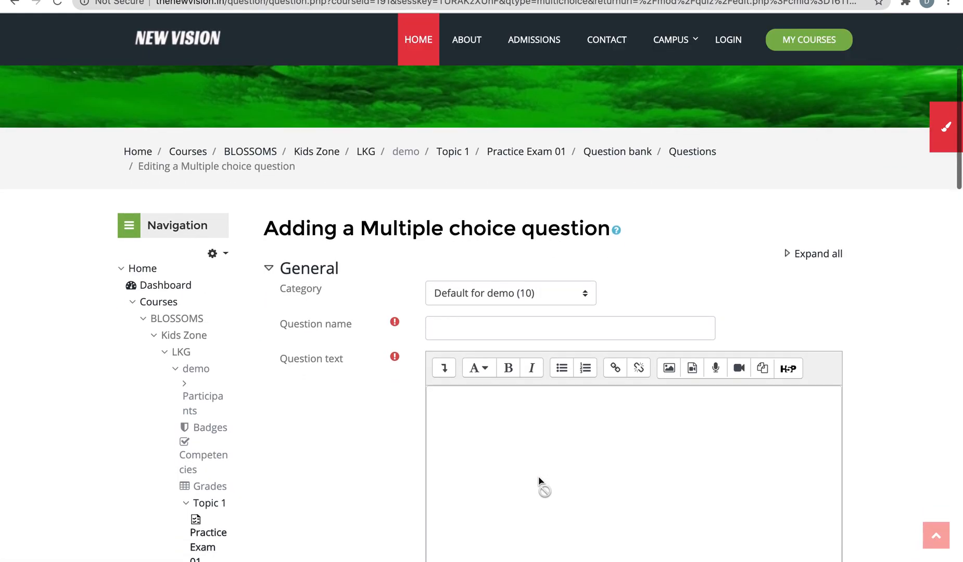
scroll(539, 478, "down", 1)
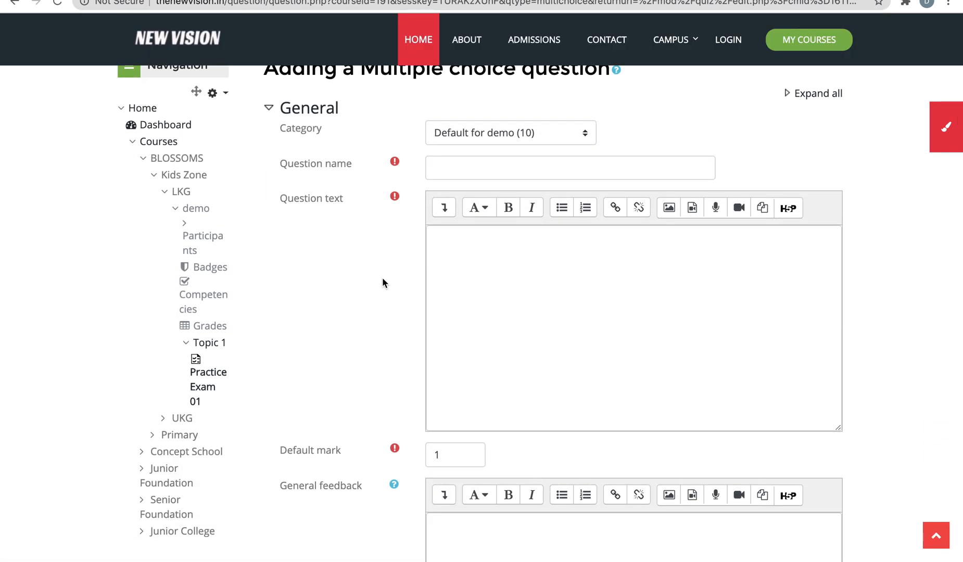
Enter the placeholder "Please type your question here" as the question text.
left_click(440, 167)
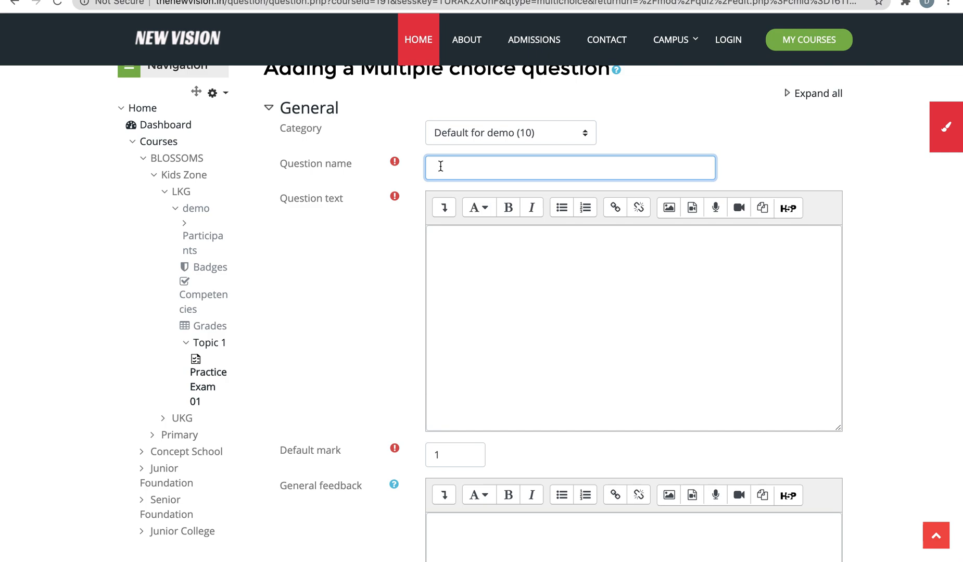
left_click(453, 264)
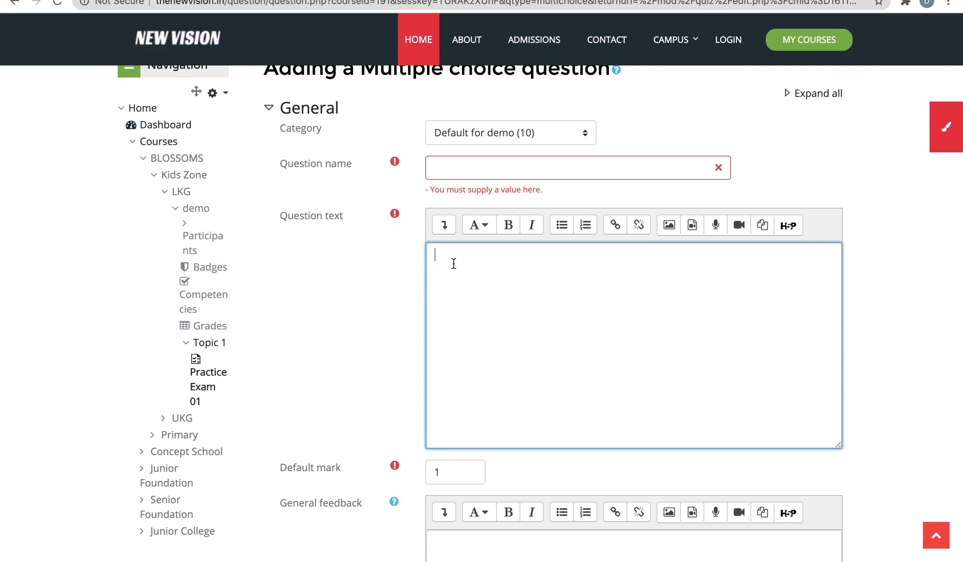
type("Please type your question here")
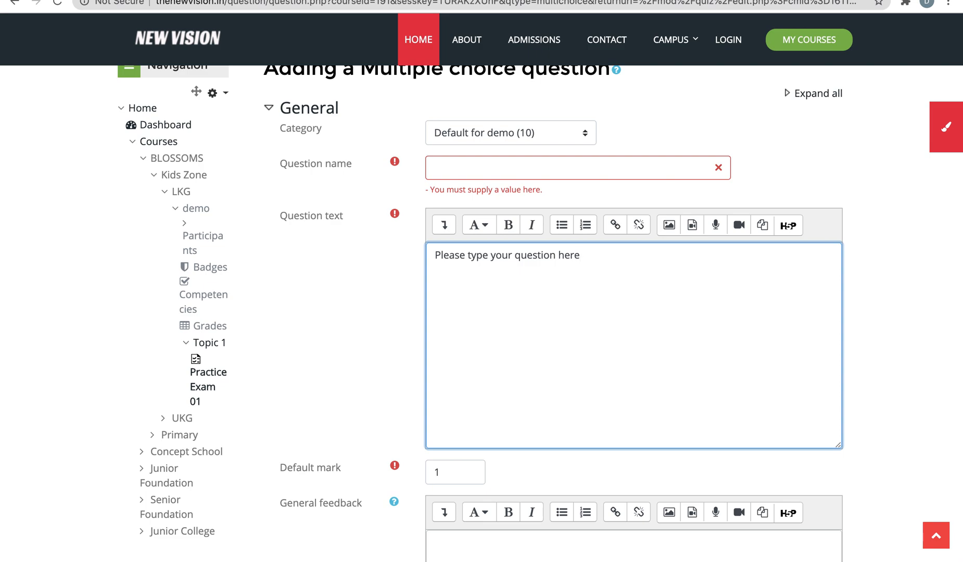
Replace the entire question text with "What is the capital of India?".
key("ctrl+a")
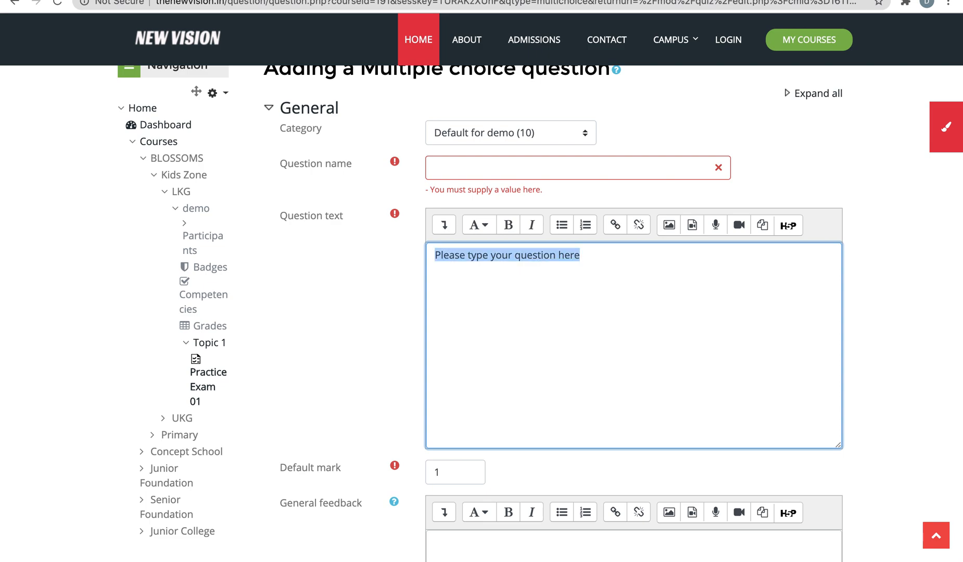
type("What is ")
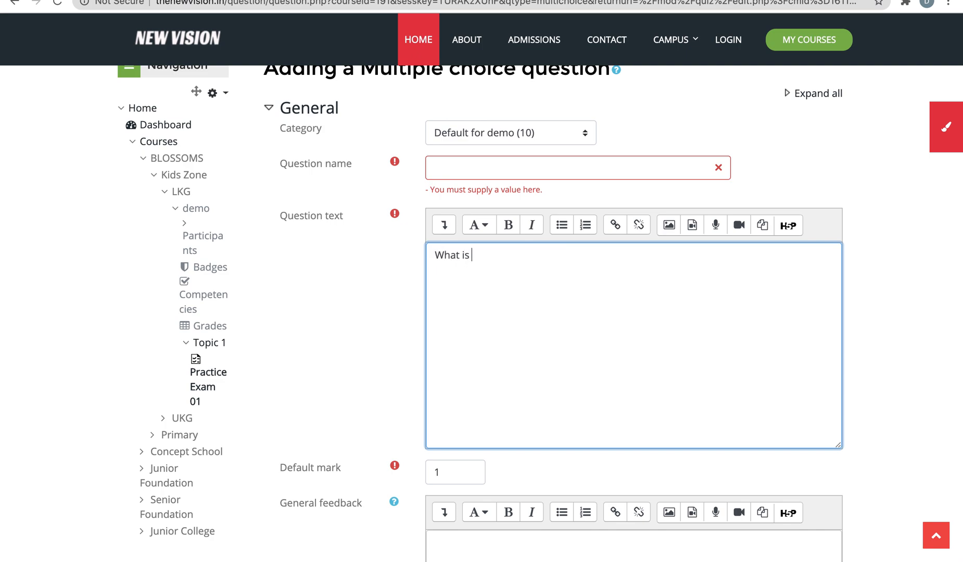
type("the capt")
type("ital of I")
type("ndia")
type("?")
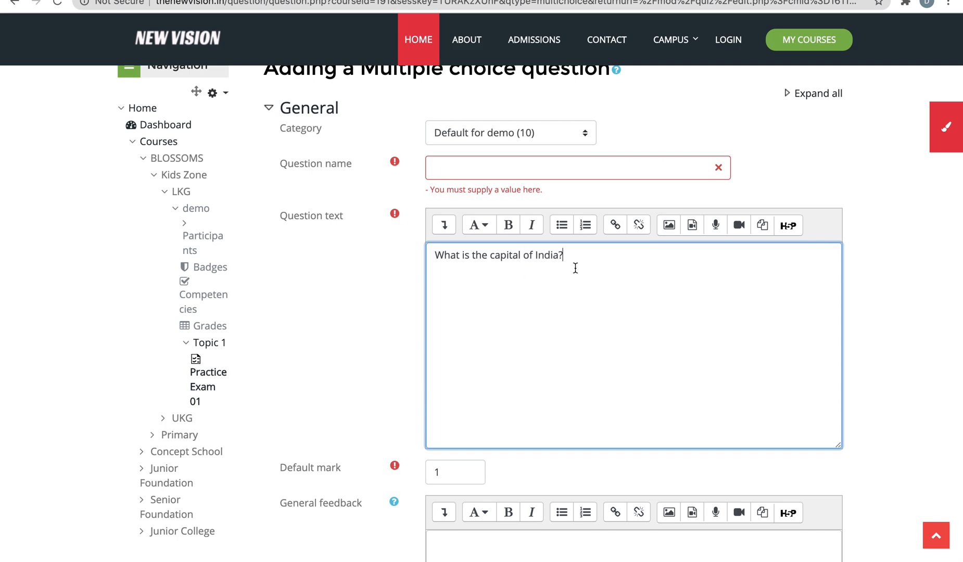
Copy "What is the capital of India?" from the question text and use it as the question name.
left_click_drag(575, 256, 434, 254)
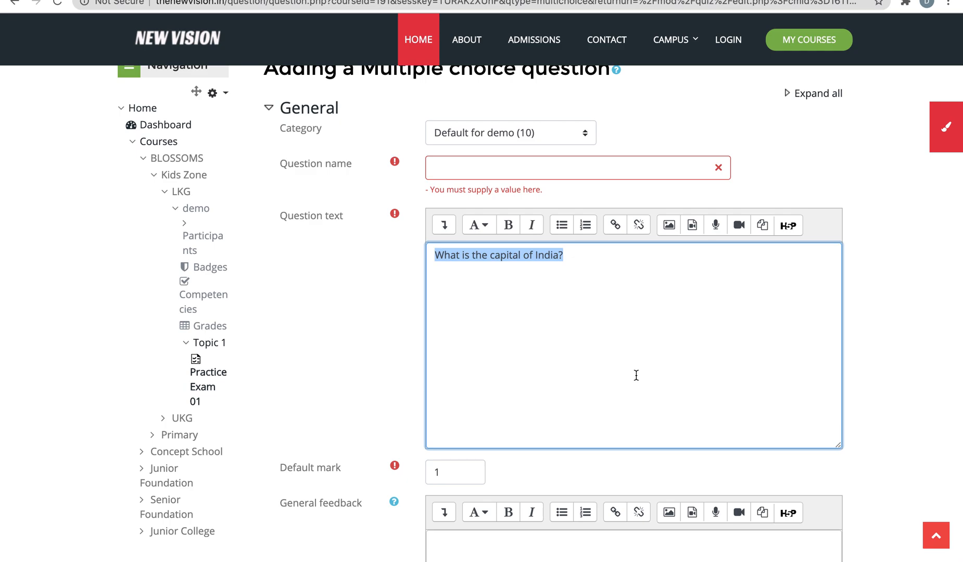
right_click(521, 257)
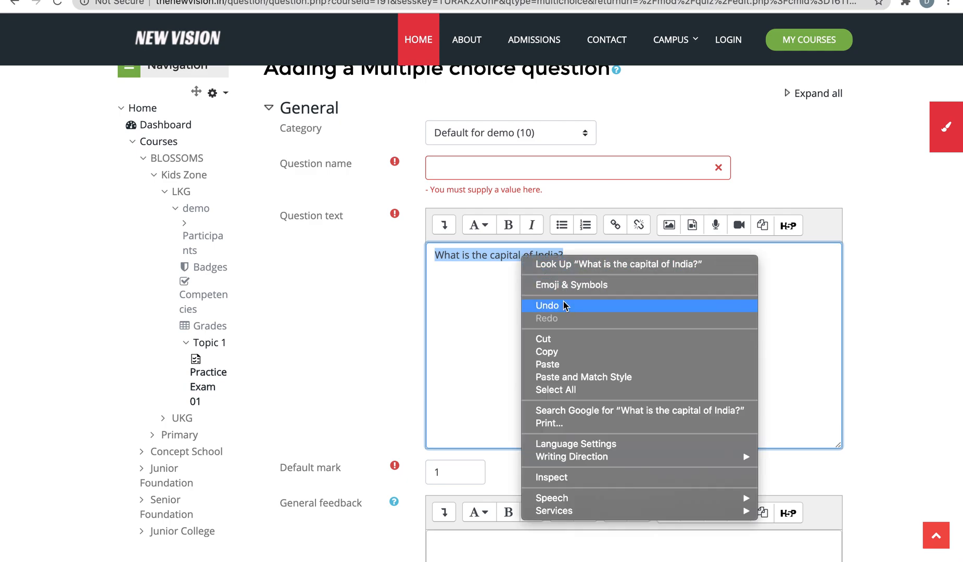
left_click(565, 350)
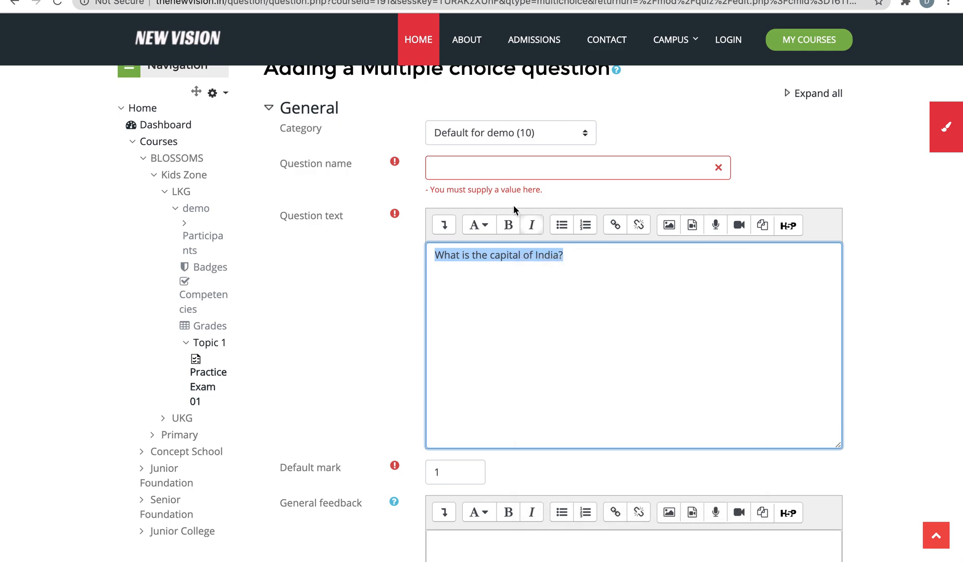
left_click(457, 167)
right_click(457, 167)
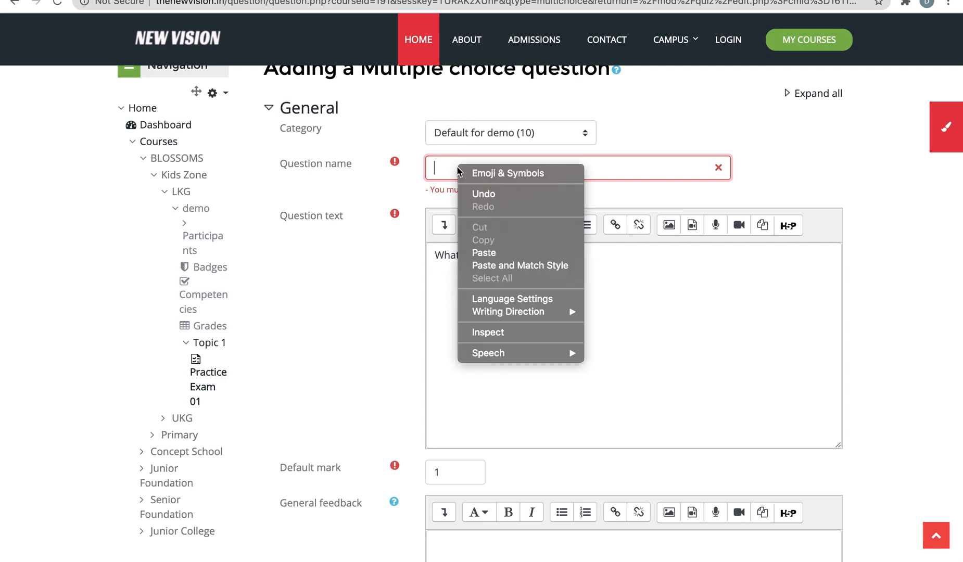
left_click(497, 251)
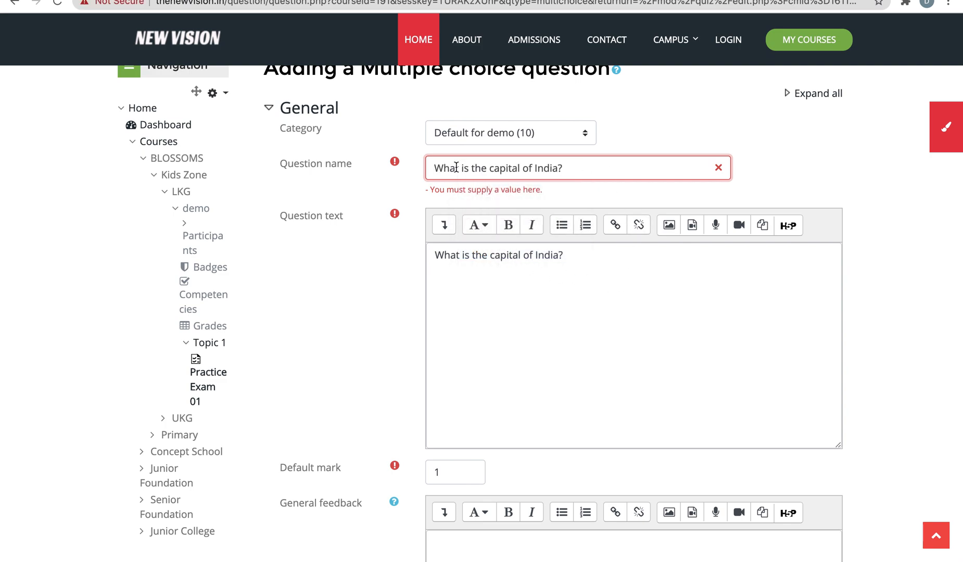
left_click(588, 254)
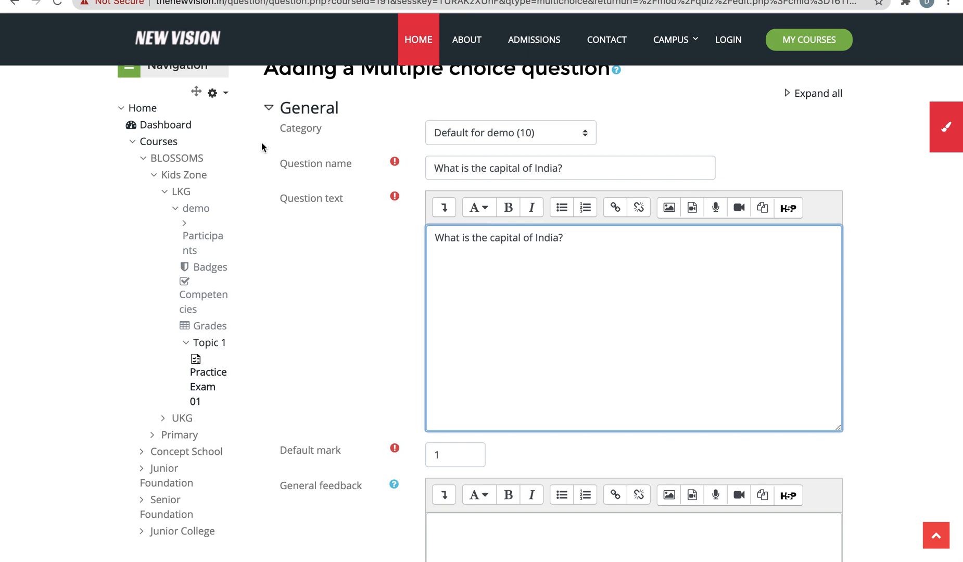
scroll(450, 280, "down", 5)
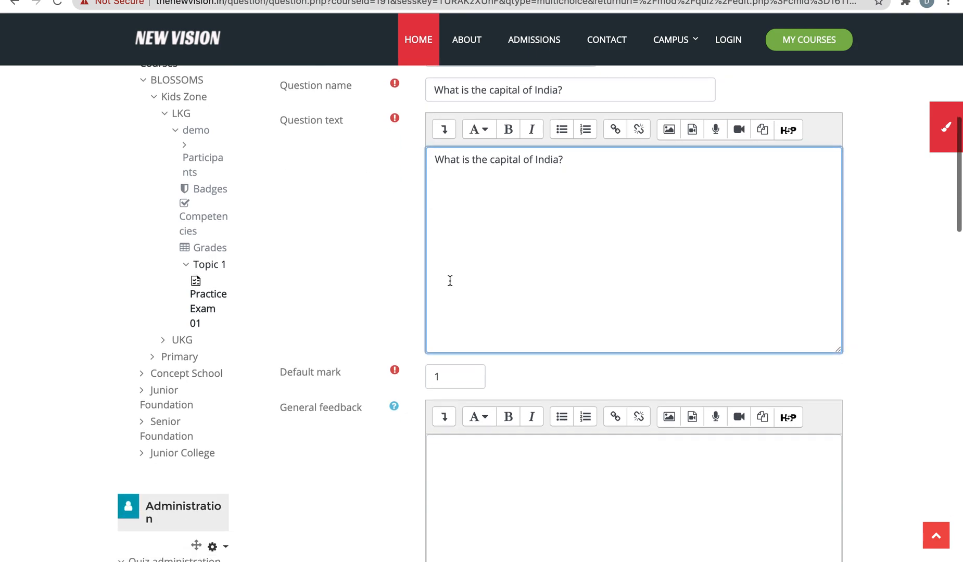
Try a default mark of 4 for the question and return it to 1.
left_click(452, 331)
left_click_drag(452, 325, 421, 323)
left_click(557, 333)
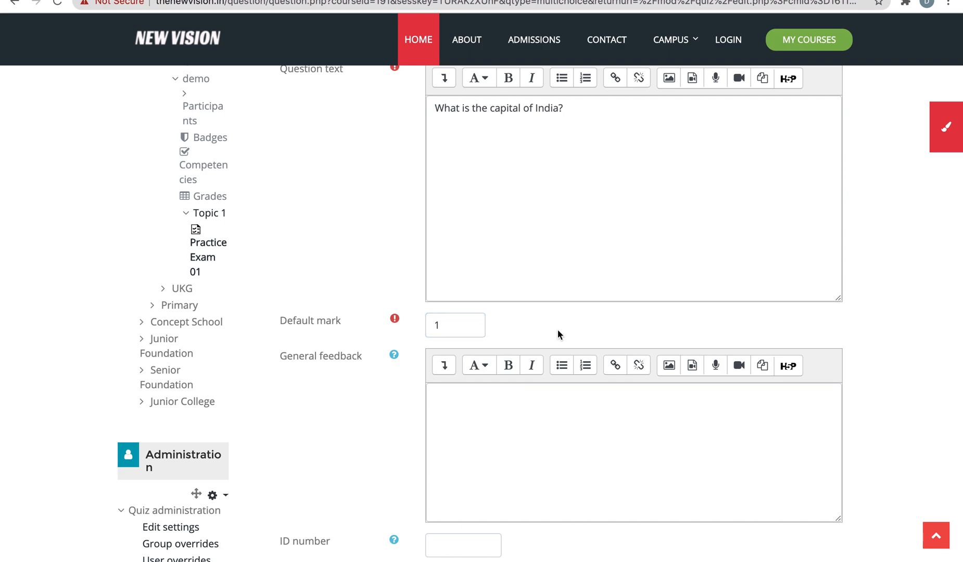
left_click(453, 352)
left_click_drag(454, 352, 417, 353)
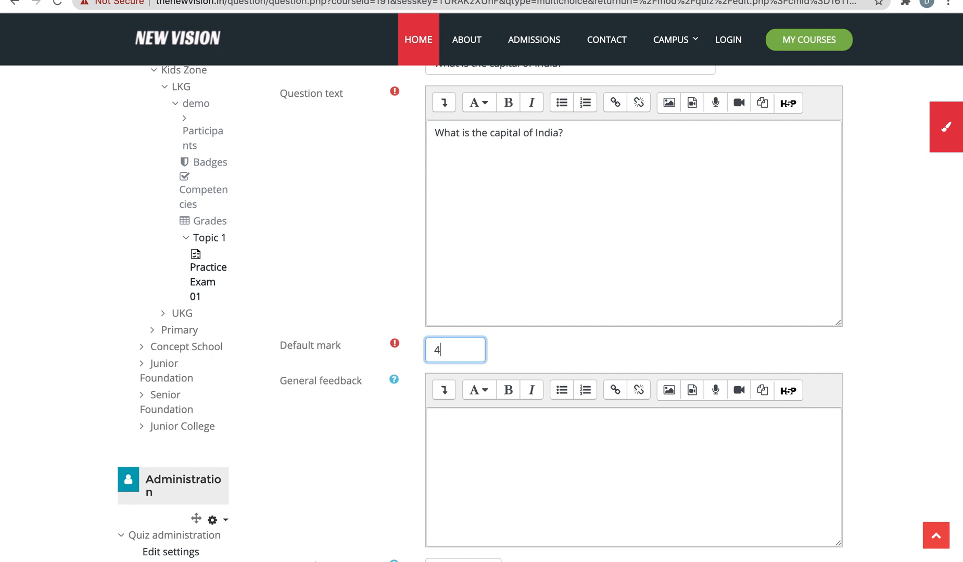
left_click_drag(442, 350, 383, 349)
type("1")
Enter "Andhra Pradesh" as the text of Choice 1 in the question's answers.
scroll(516, 355, "down", 5)
left_click(516, 354)
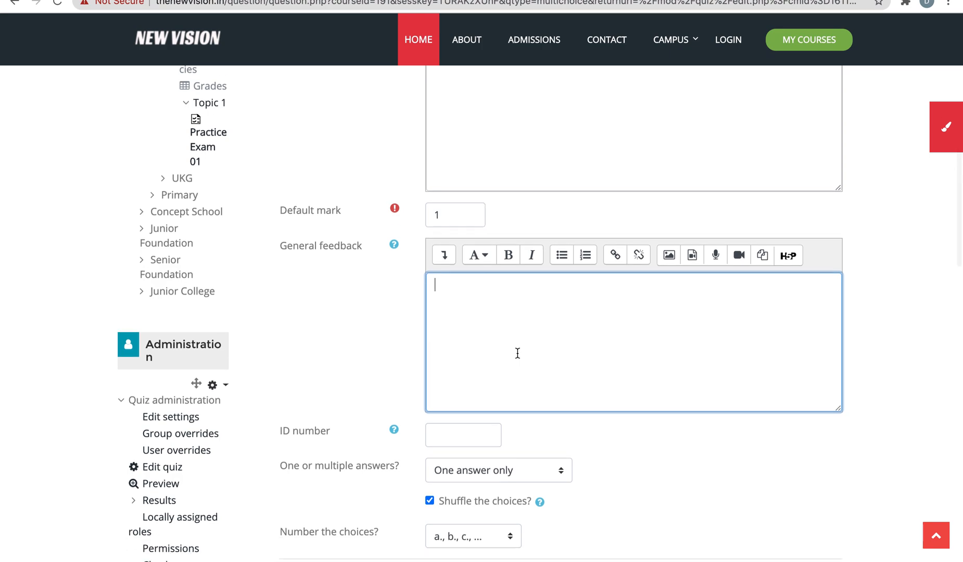
scroll(517, 352, "down", 3)
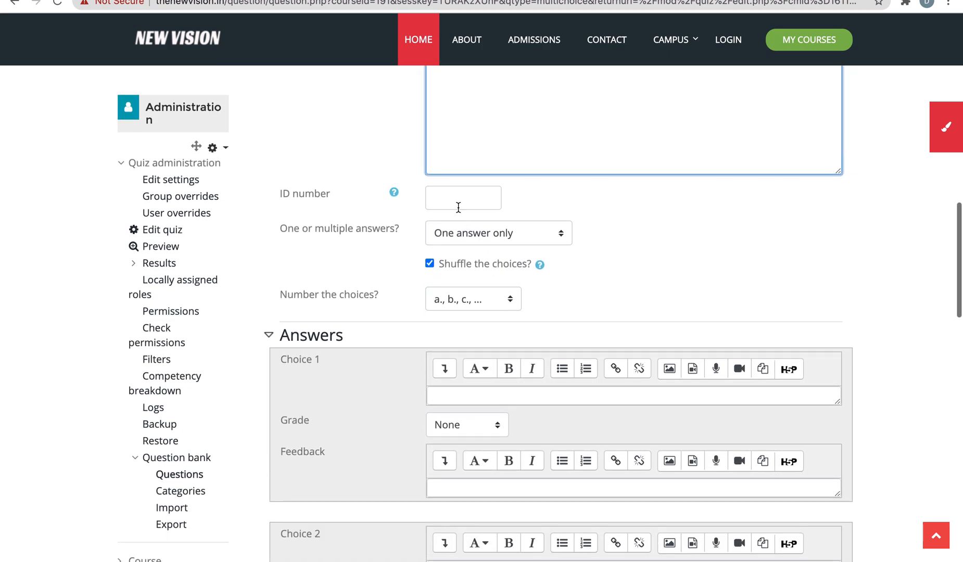
scroll(487, 296, "down", 1)
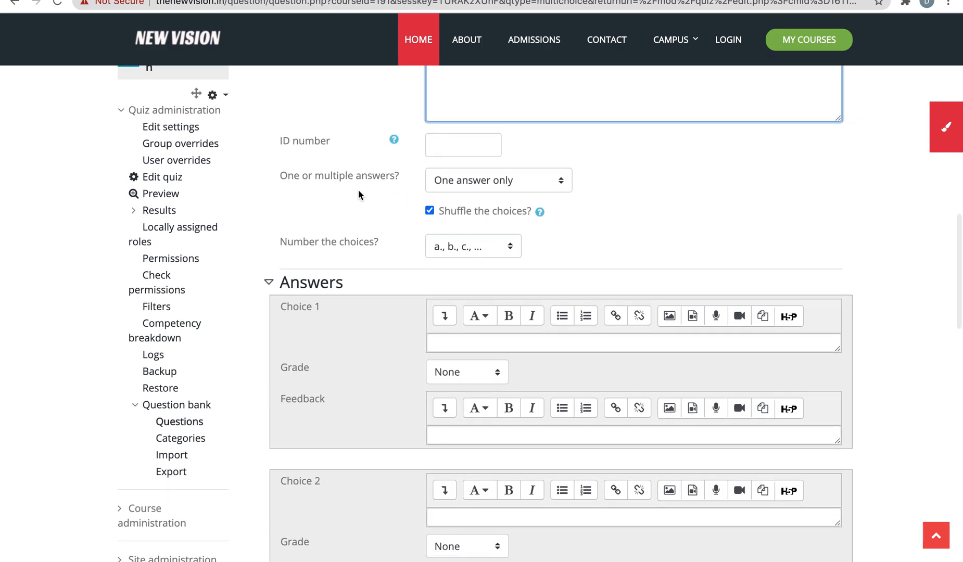
scroll(394, 242, "down", 2)
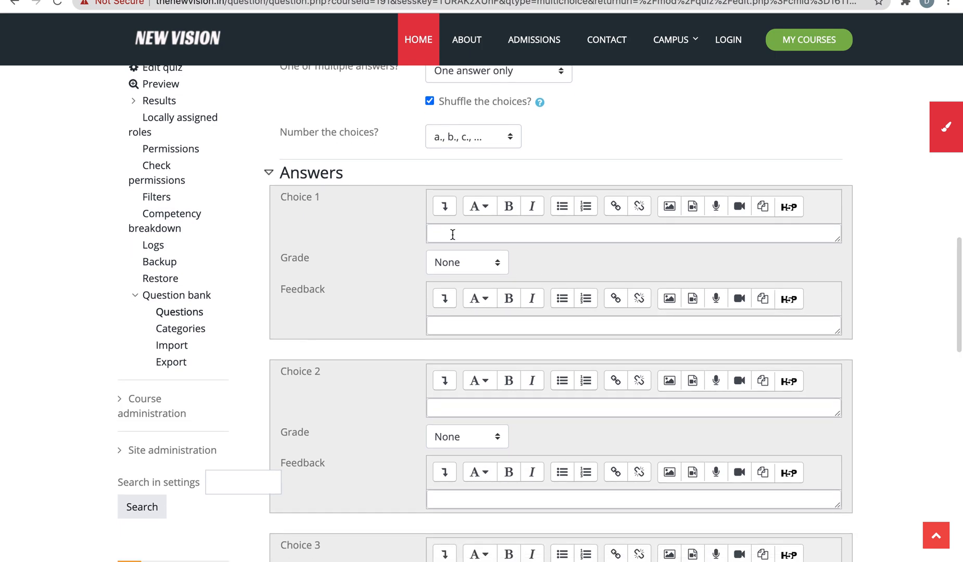
left_click(456, 232)
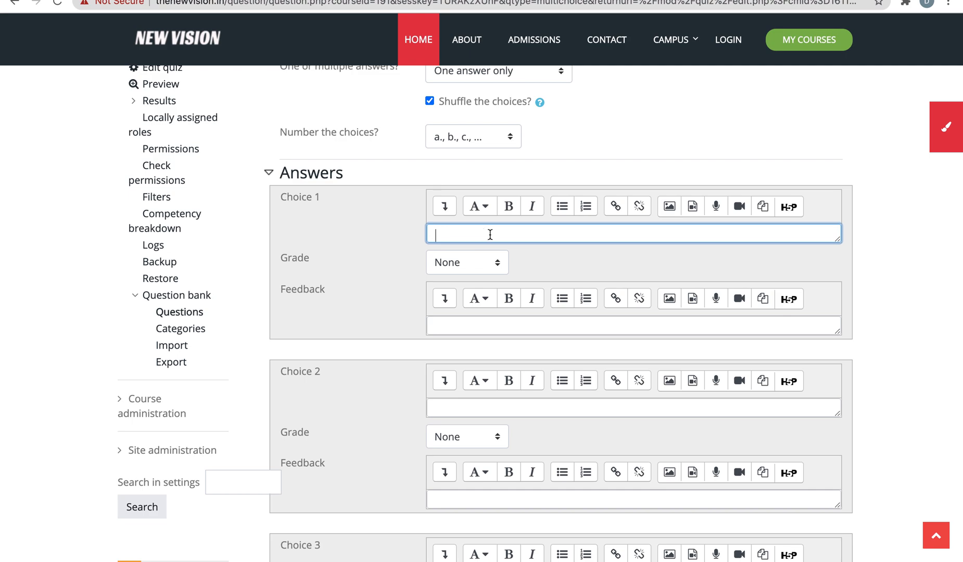
type("Andhra Pradesh")
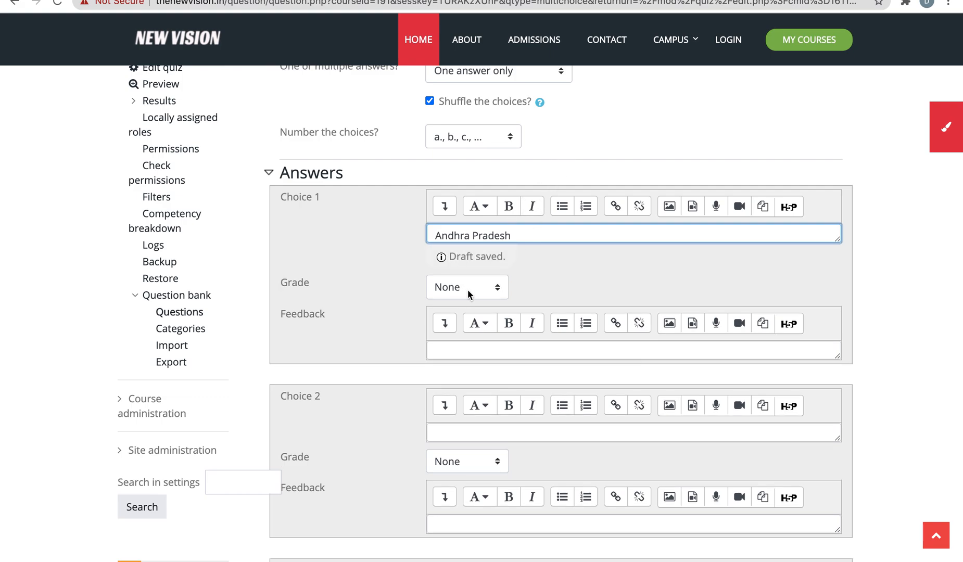
Enter "Delhi" as Choice 2 and set its grade to 100%.
scroll(467, 290, "down", 5)
left_click(461, 298)
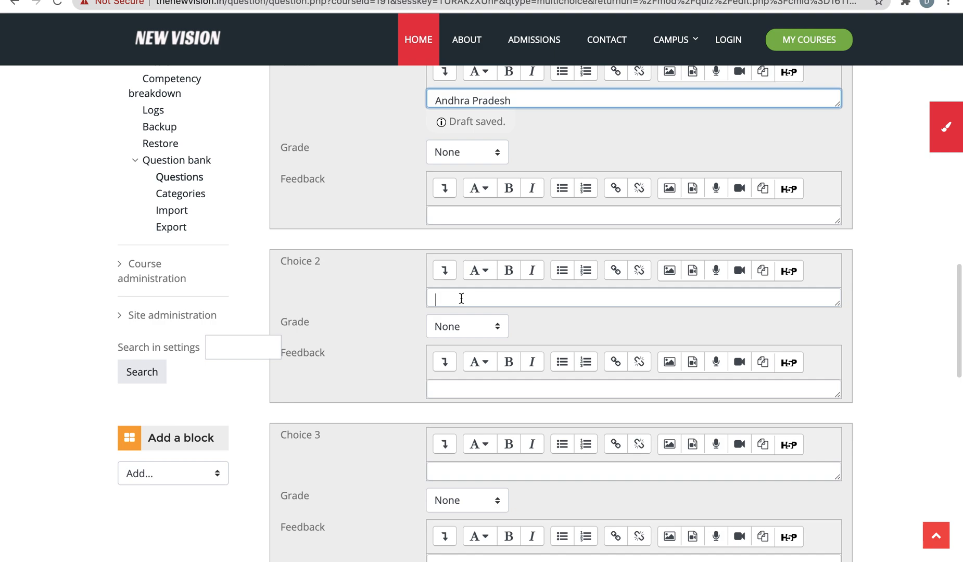
type("Delhi")
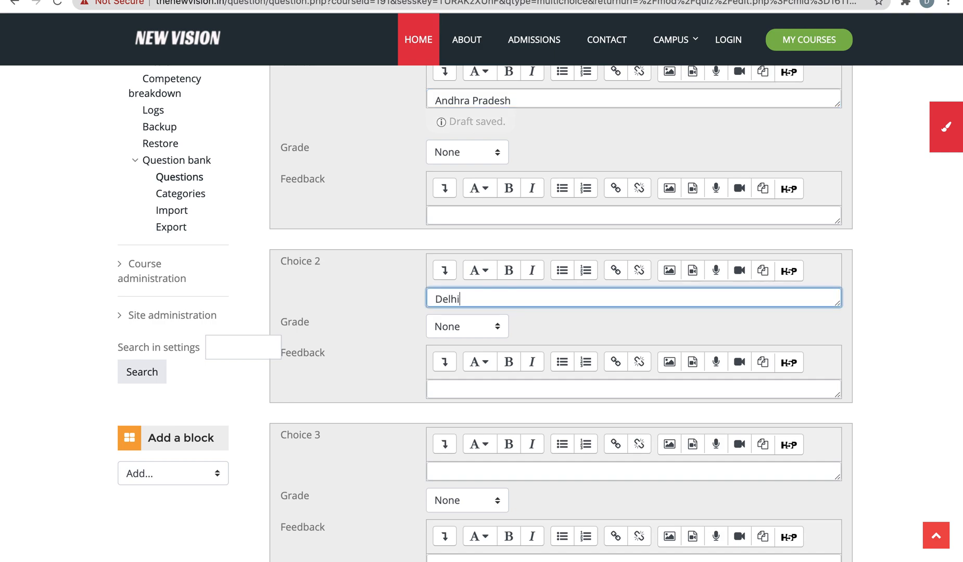
left_click(457, 326)
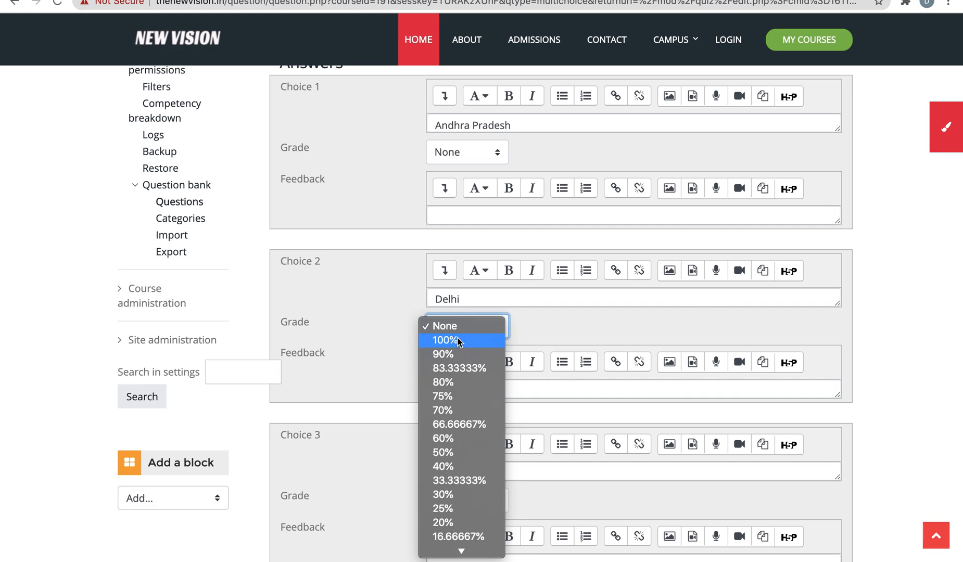
left_click(458, 340)
Enter "Mumbai" as Choice 3 and "Hyderabad" as Choice 4.
scroll(458, 341, "down", 5)
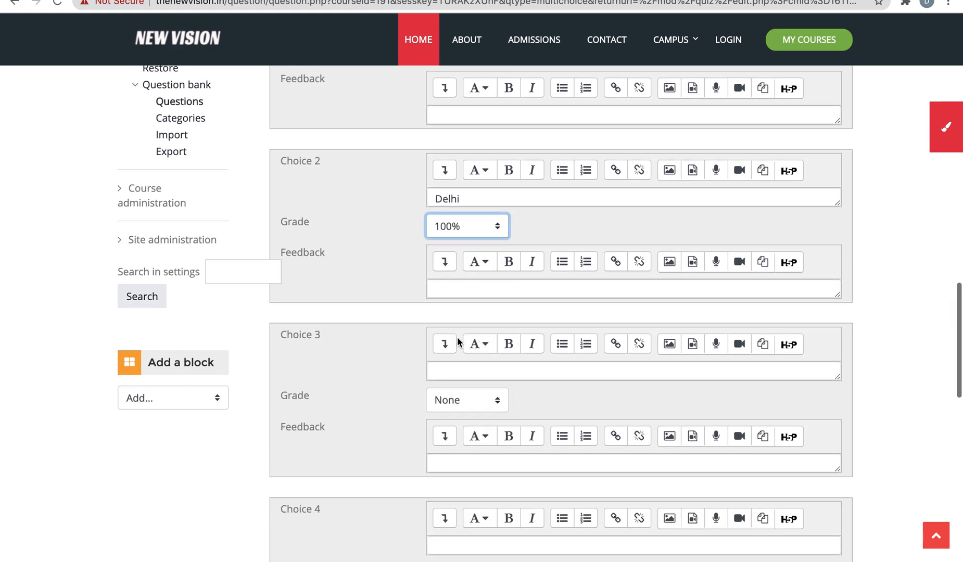
left_click(455, 340)
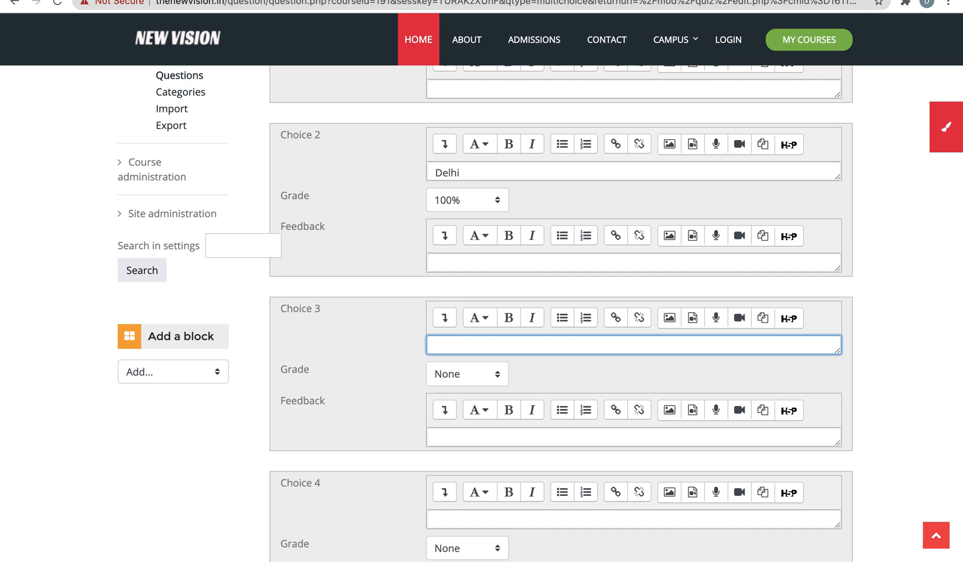
type("Mumbai")
scroll(454, 377, "down", 3)
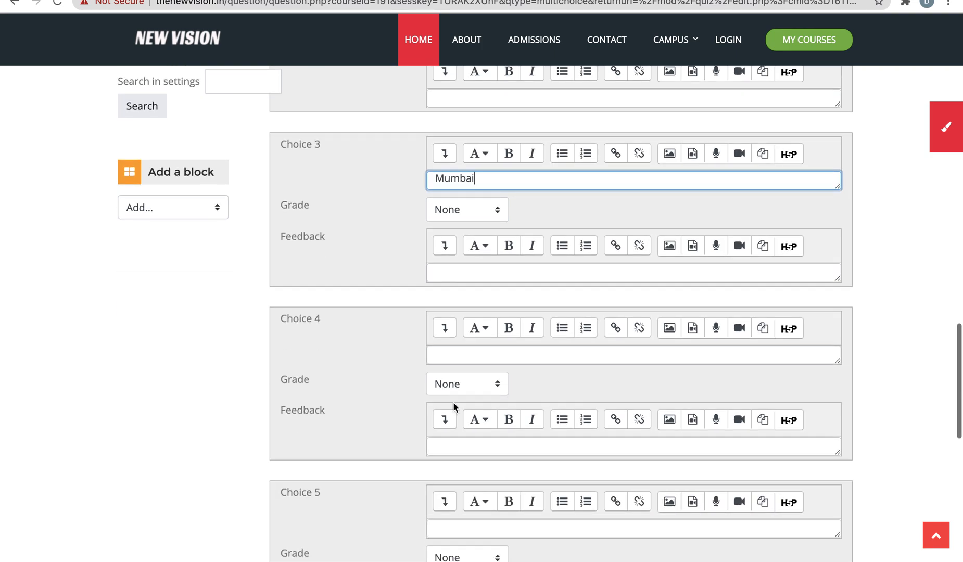
left_click(464, 359)
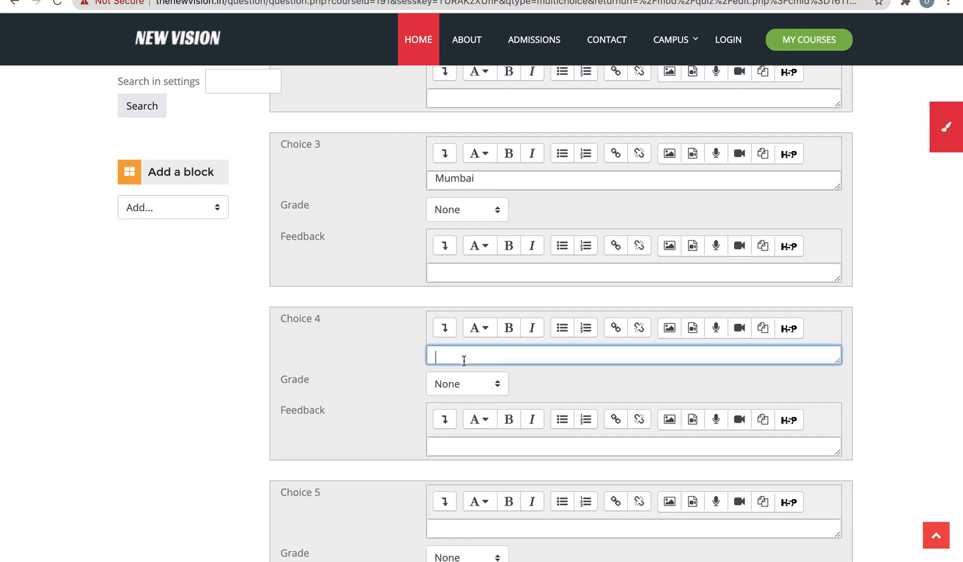
type("Hyderabad")
Set the grade of Choice 1, Andhra Pradesh, to the negative mark -25%.
scroll(470, 392, "up", 3)
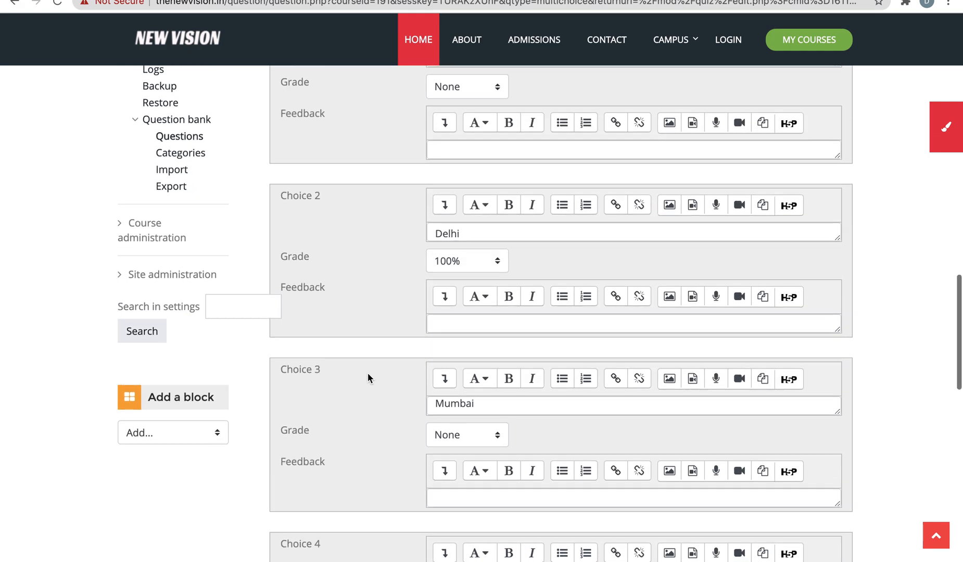
scroll(367, 373, "down", 10)
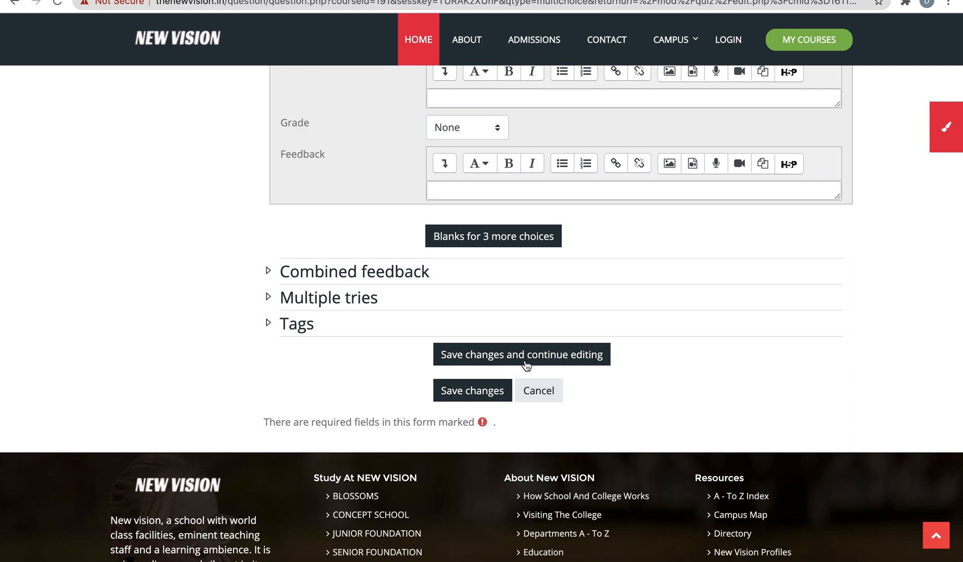
scroll(519, 362, "up", 10)
scroll(524, 363, "up", 6)
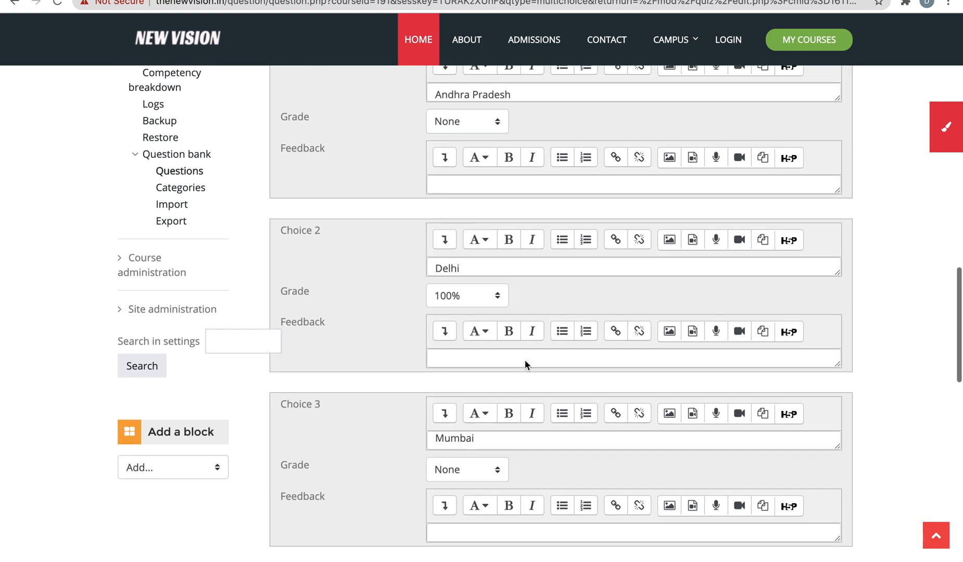
scroll(526, 364, "down", 1)
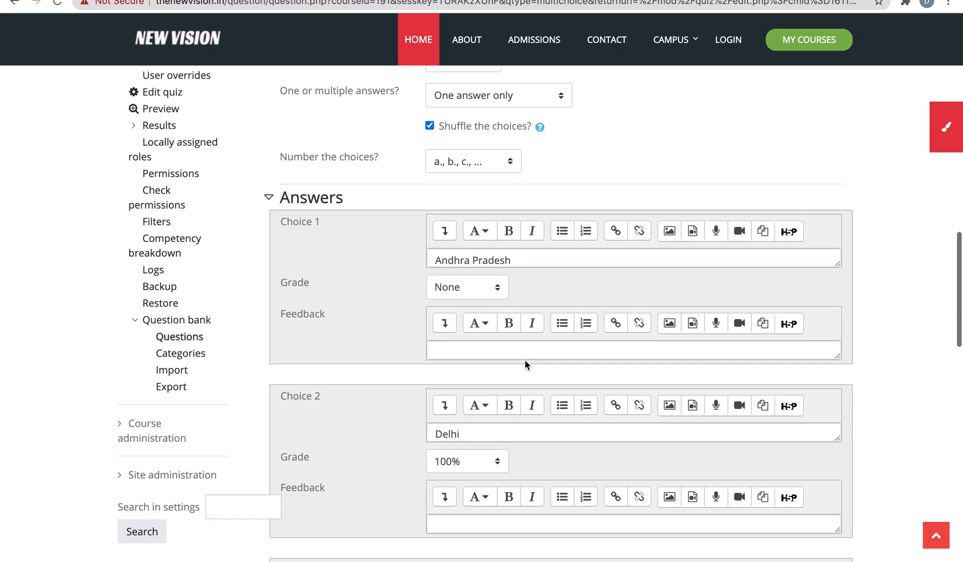
left_click(515, 259)
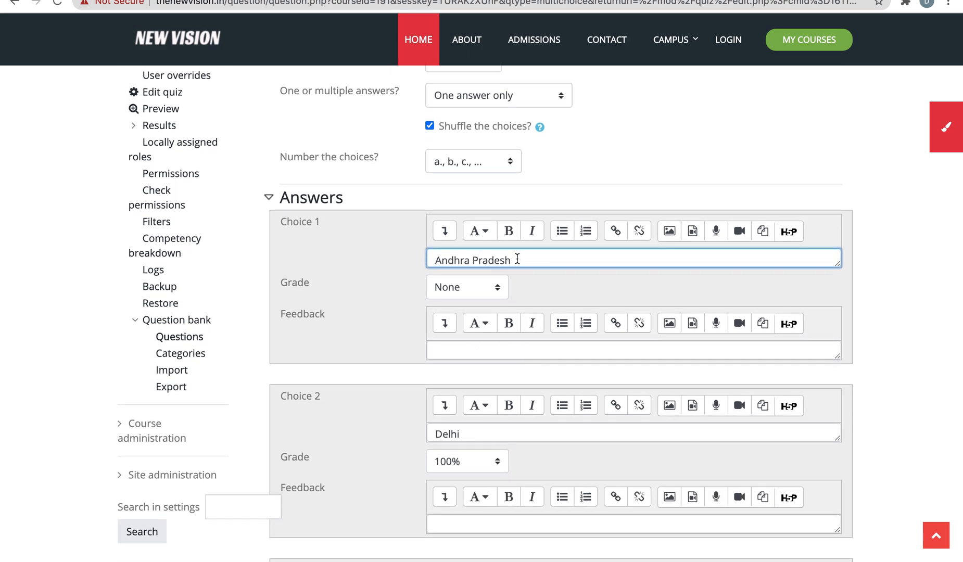
left_click(459, 290)
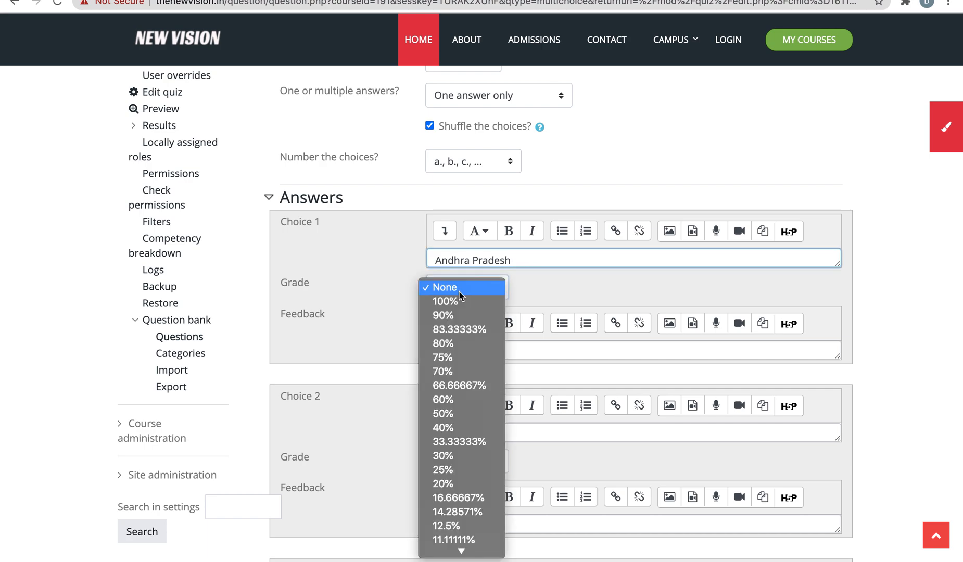
scroll(453, 417, "down", 5)
scroll(452, 414, "down", 1)
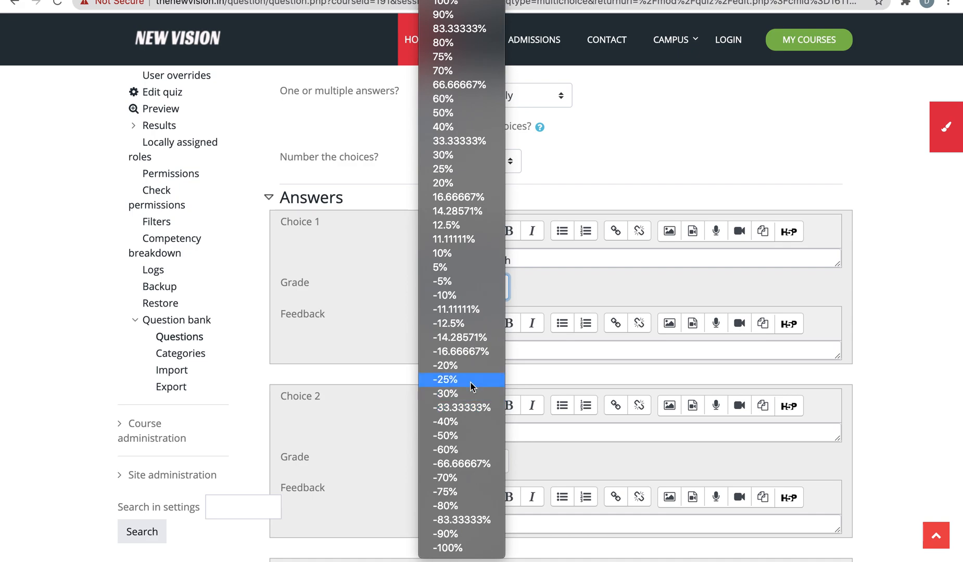
left_click(470, 385)
Replace the question's default mark with 4.
scroll(463, 313, "up", 3)
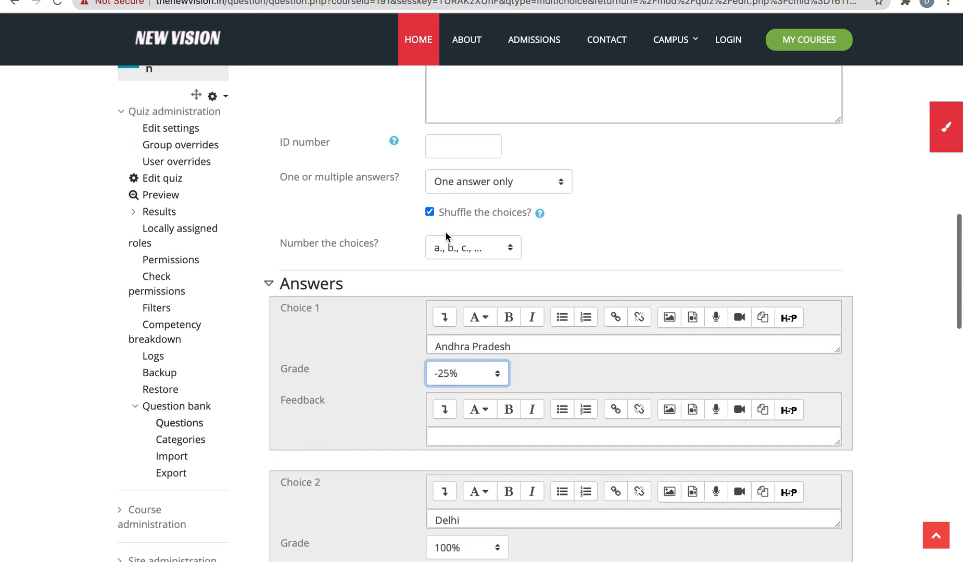
scroll(445, 231, "up", 6)
left_click_drag(452, 223, 416, 219)
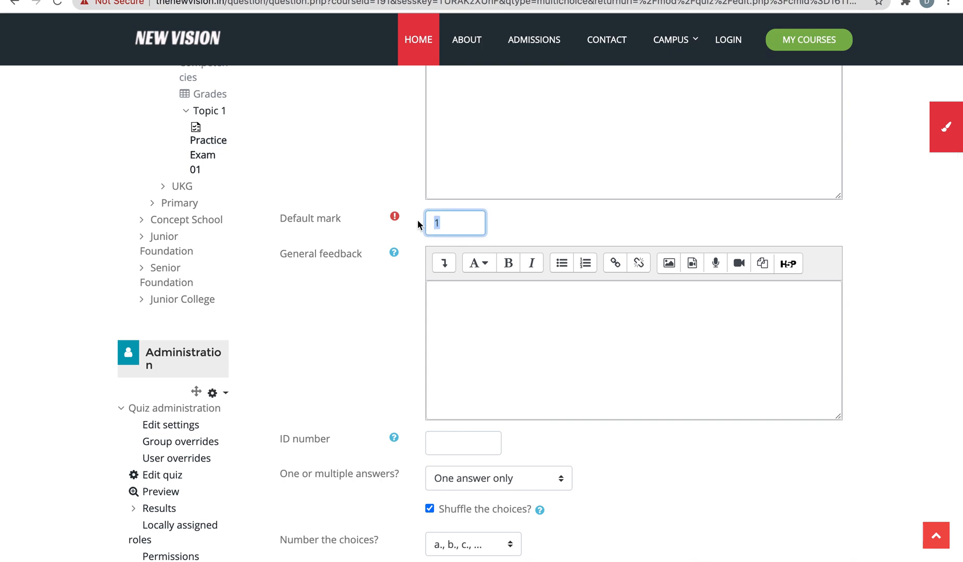
scroll(417, 219, "down", 7)
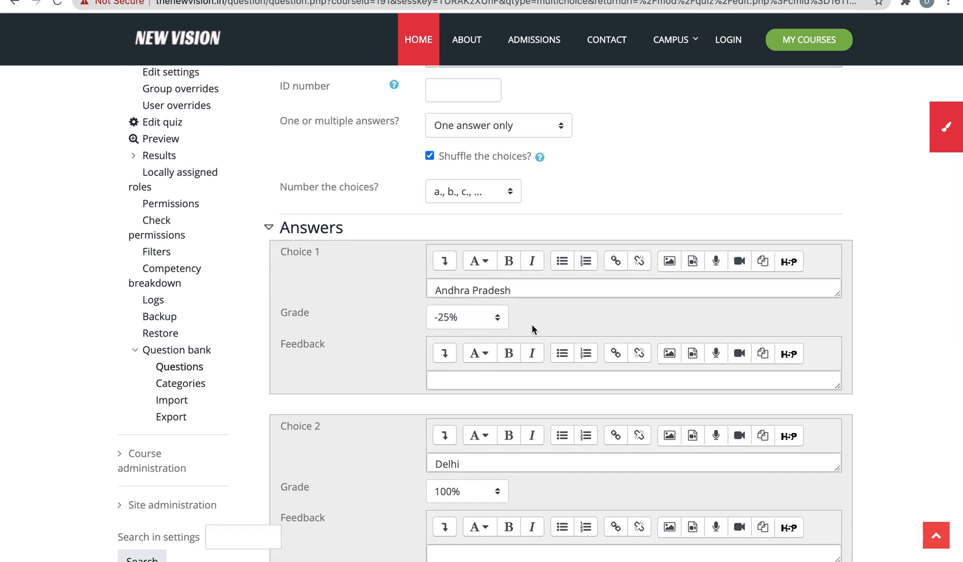
scroll(531, 323, "up", 7)
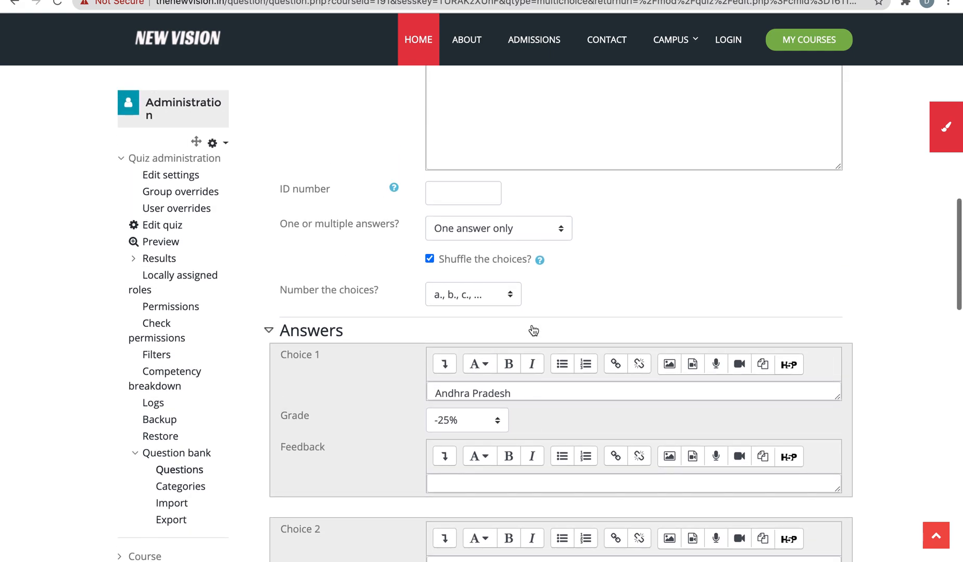
type("4")
scroll(491, 308, "down", 7)
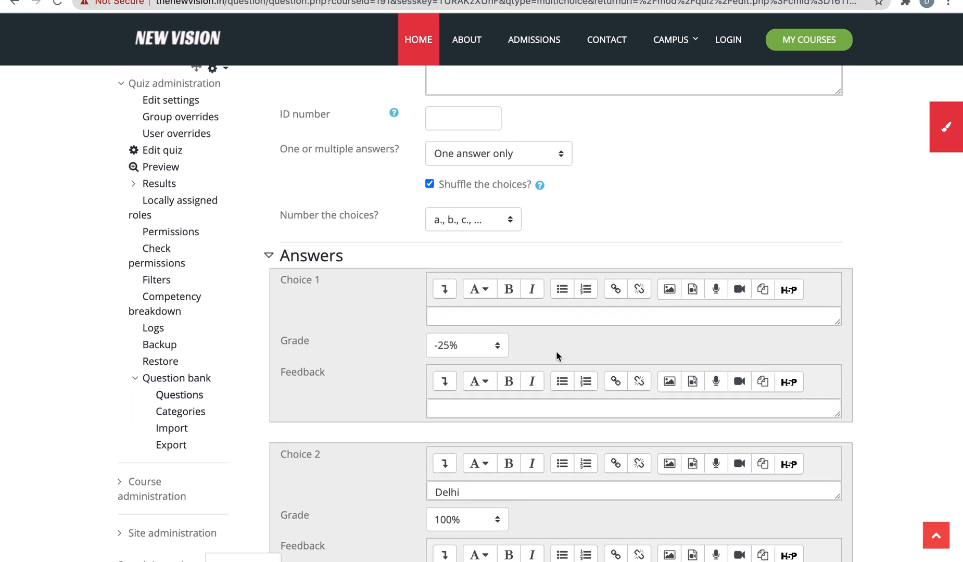
Enter "Andhra Pradesh is a State and not city" as the feedback for Choice 1.
scroll(517, 320, "up", 1)
scroll(549, 343, "down", 1)
left_click(489, 340)
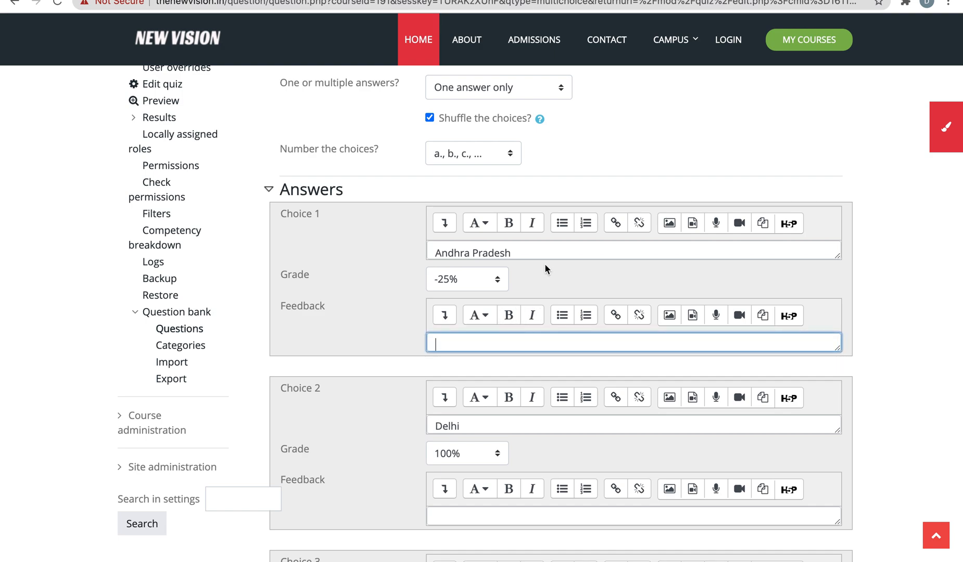
left_click(468, 344)
type("Andhra Pradesh is a State and not city")
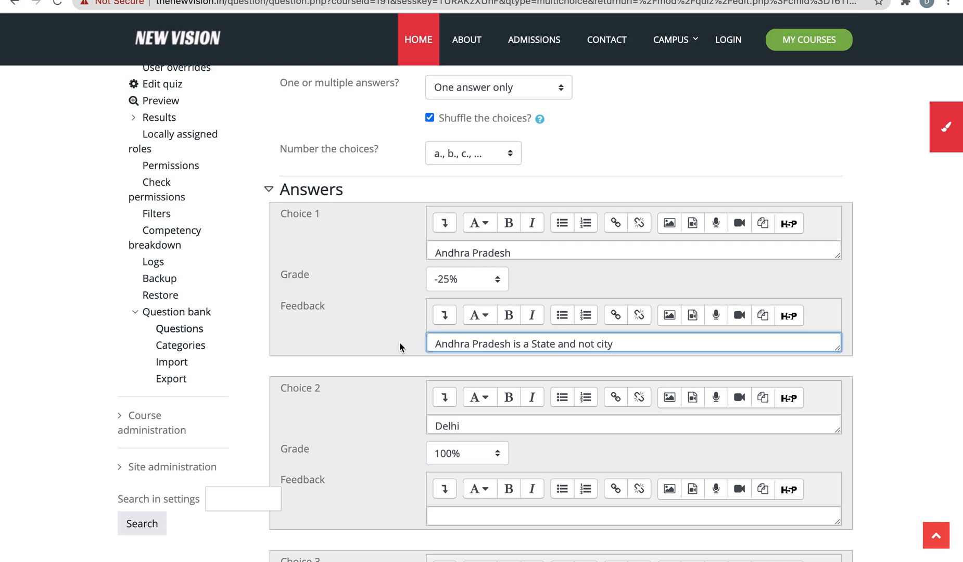
Enter "Yes, New Delhi is the capital of India" as the feedback for Choice 2, Delhi.
scroll(399, 343, "down", 3)
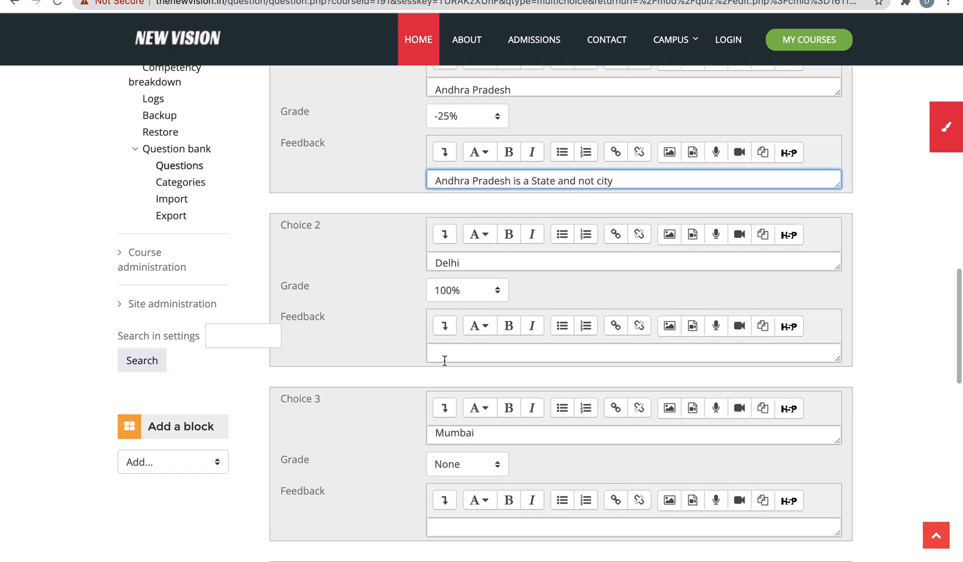
left_click(456, 353)
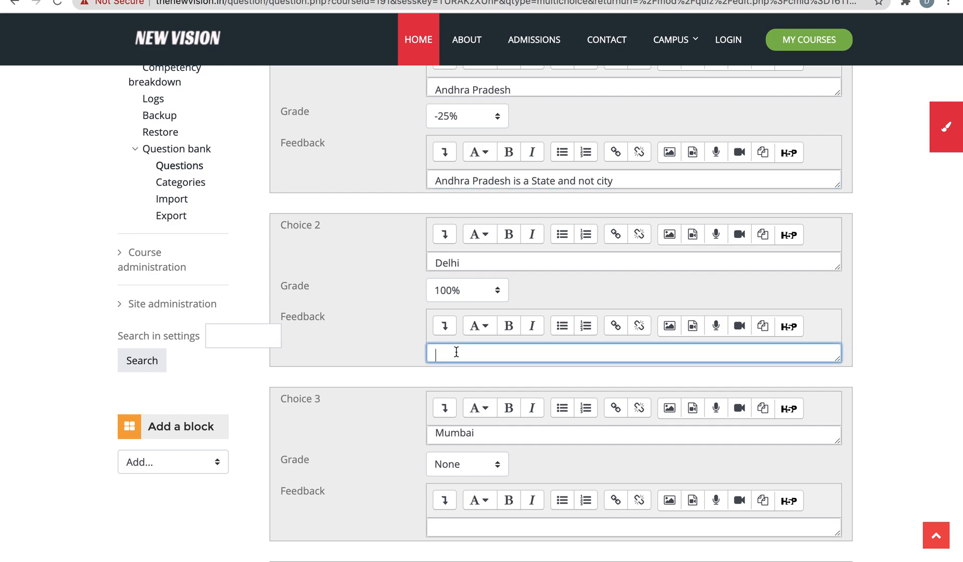
type("Yes, Delhi")
key("BackSpace")
key("BackSpace")
key("BackSpace")
key("BackSpace")
key("BackSpace")
type("New Delhi is the capital of India")
key("Return")
Look through the grade options for Choice 3, Mumbai, and choose None.
scroll(360, 354, "down", 3)
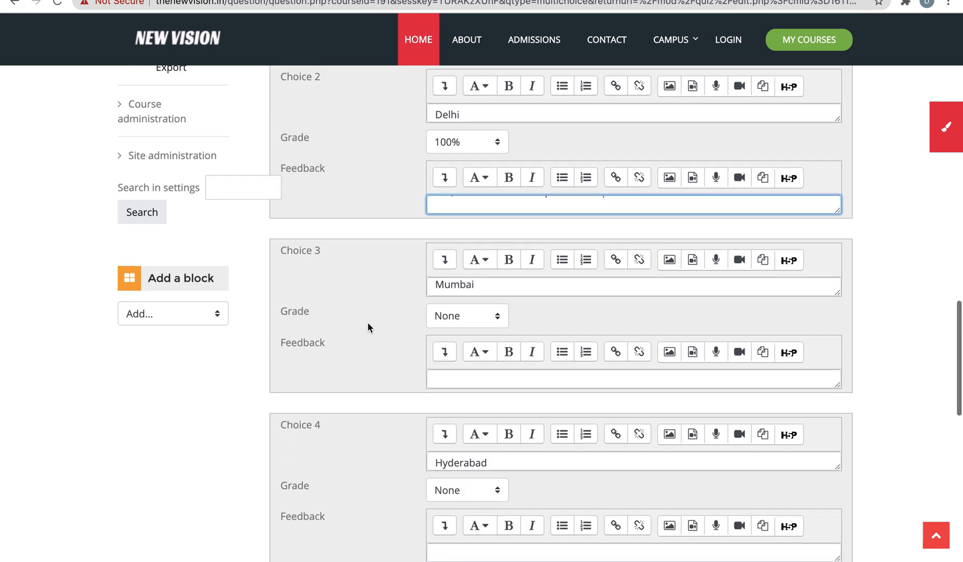
left_click(455, 316)
scroll(453, 400, "down", 3)
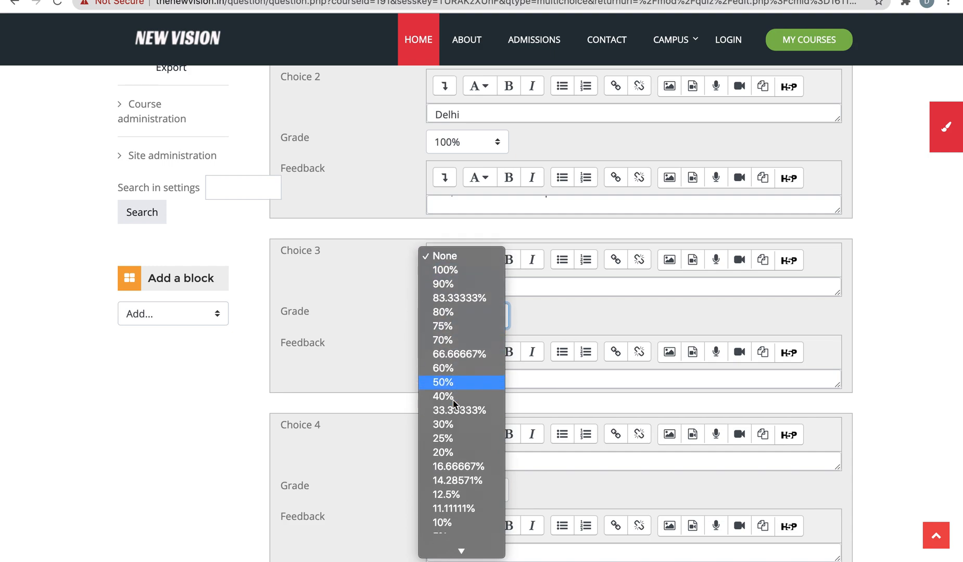
scroll(455, 453, "down", 5)
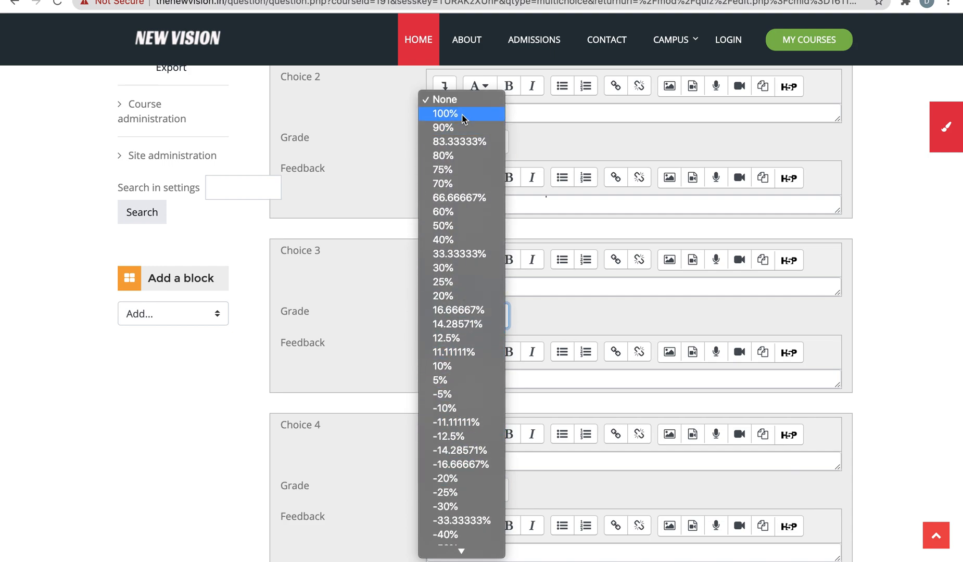
left_click(460, 101)
scroll(485, 311, "down", 1)
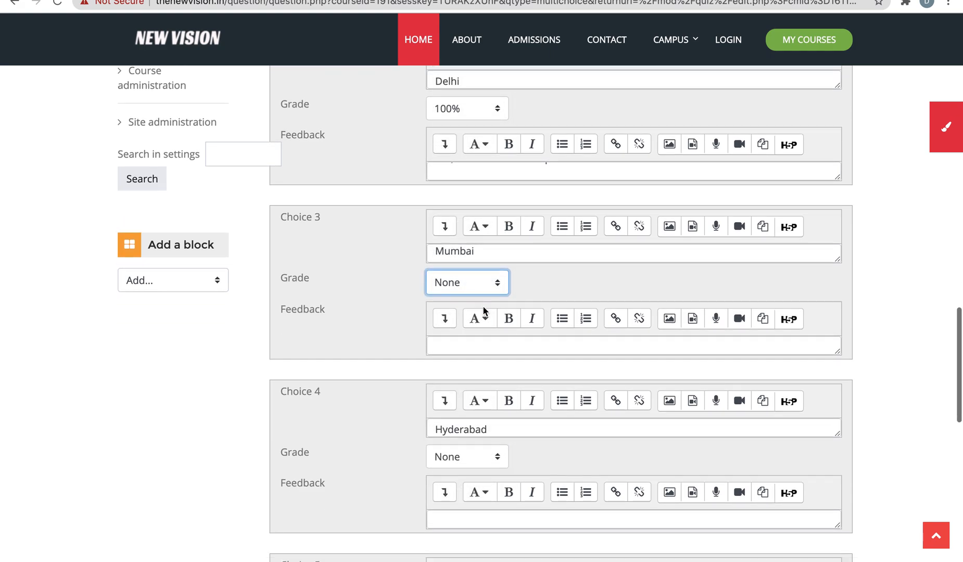
Enter "na" as the feedback for Choice 3, Mumbai.
left_click(449, 348)
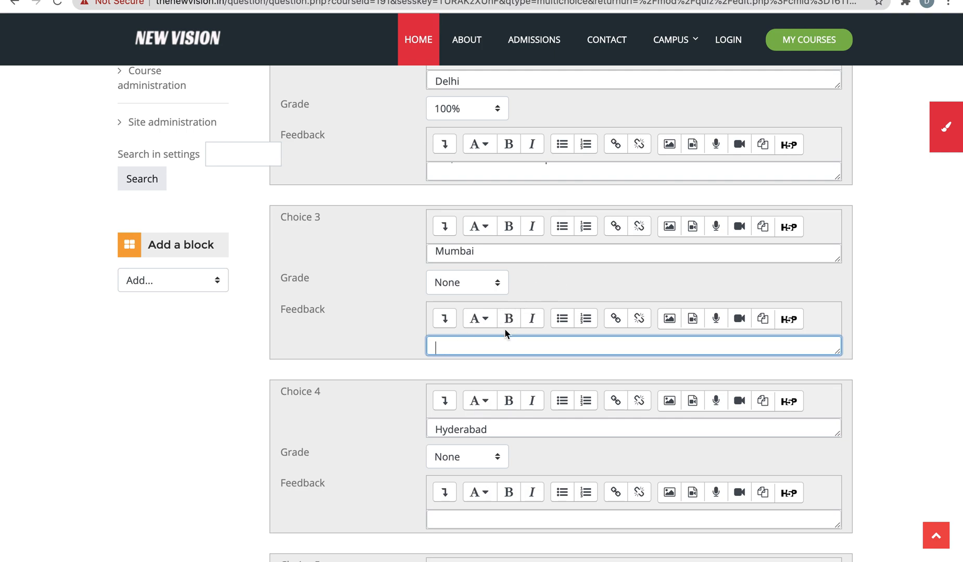
type("e")
key("BackSpace")
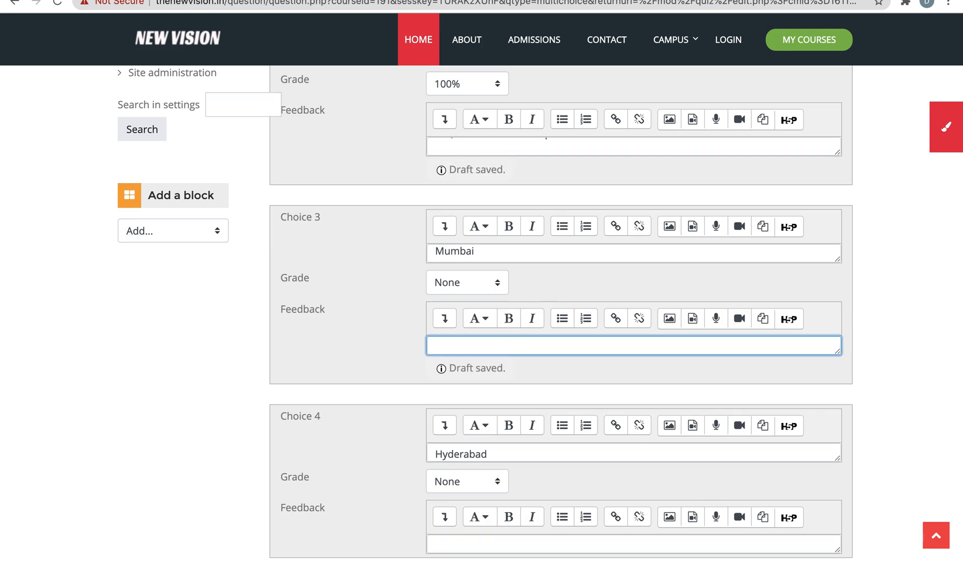
type("nA")
scroll(544, 419, "down", 3)
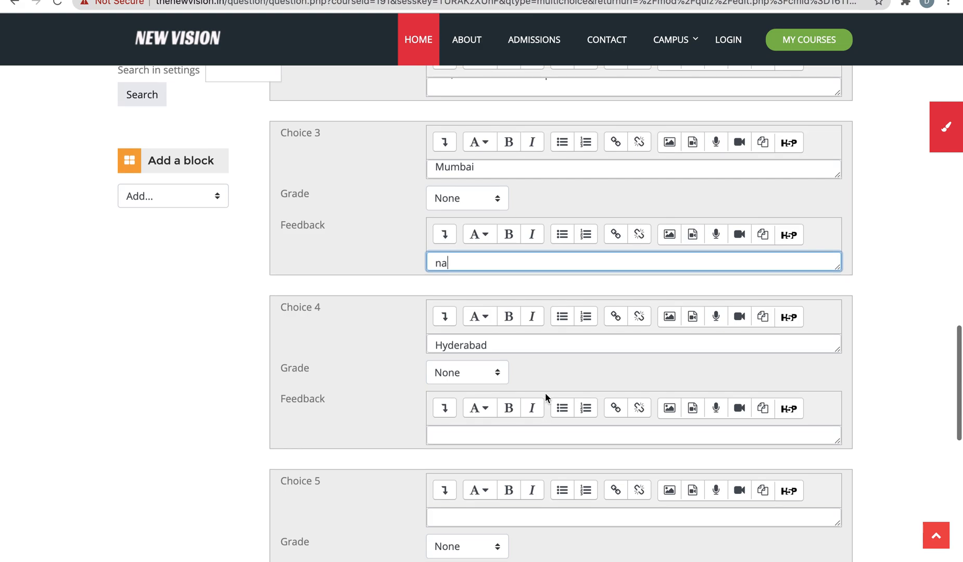
Search Google in a new browser tab for "india map" and preview the India Political Map image from Amazon.in.
scroll(544, 393, "up", 10)
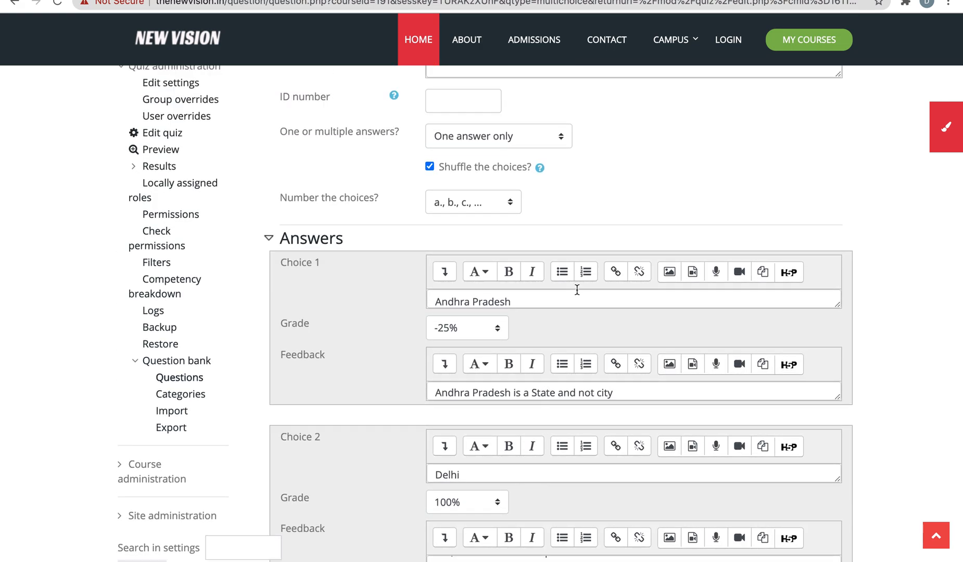
left_click(550, 297)
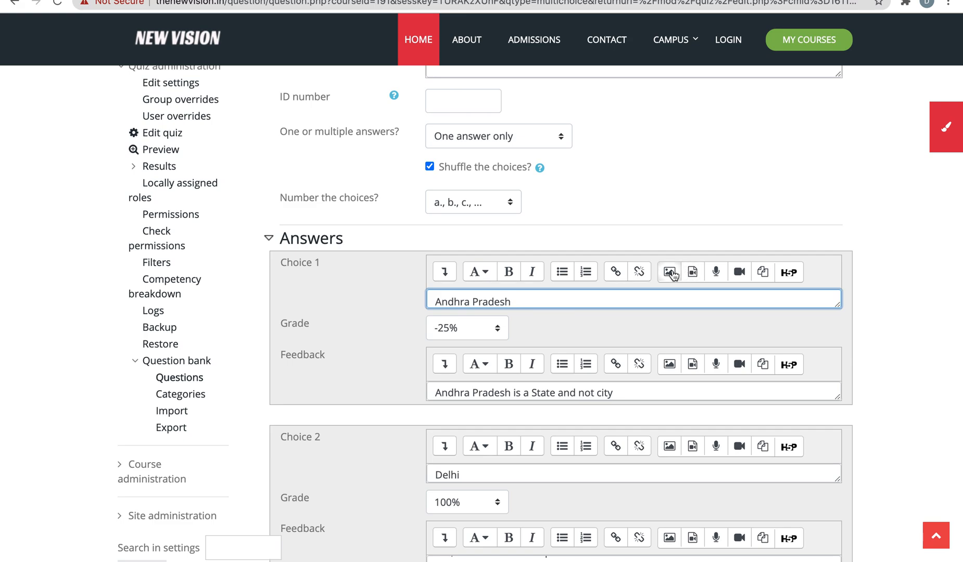
scroll(672, 275, "up", 9)
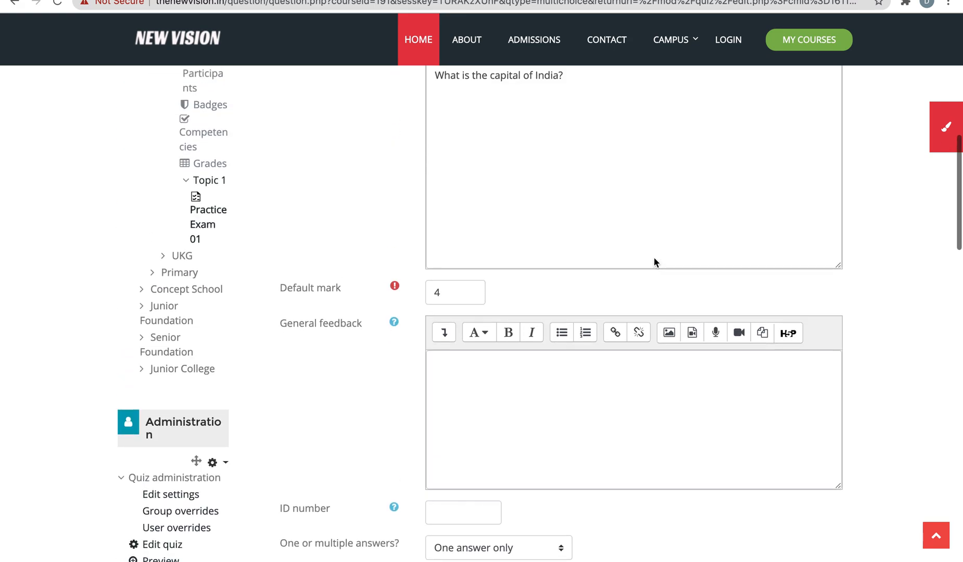
scroll(654, 257, "up", 3)
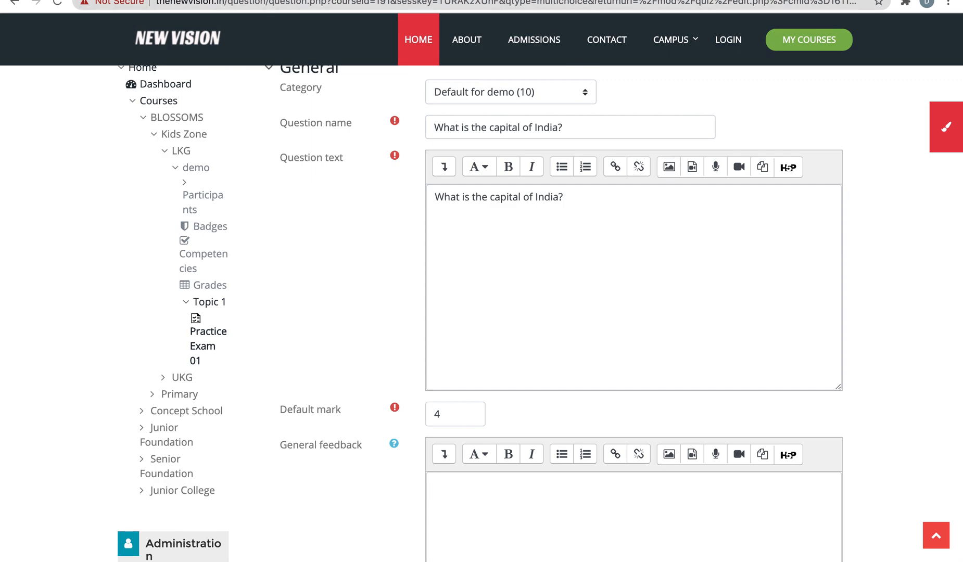
key("super+t")
type("india map")
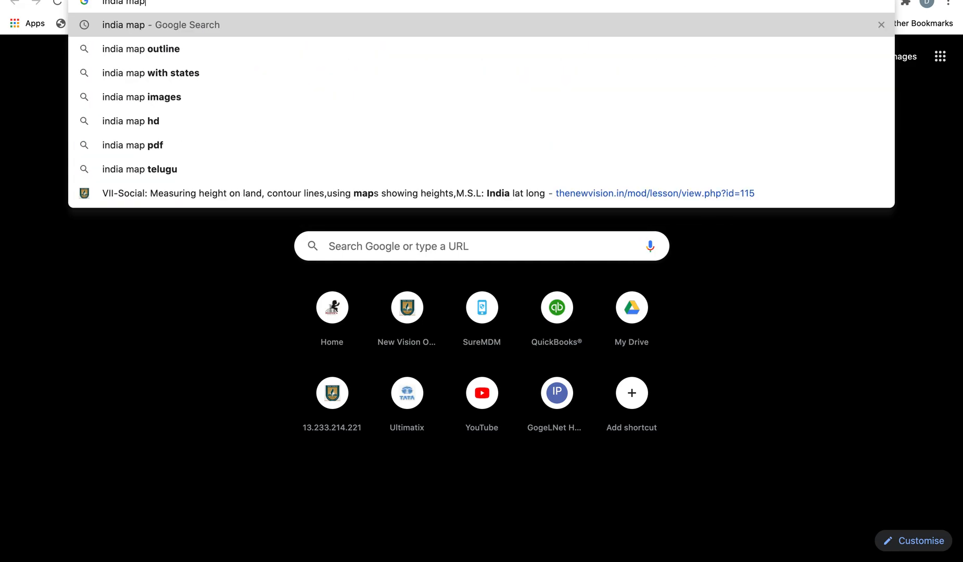
key("Return")
left_click(153, 221)
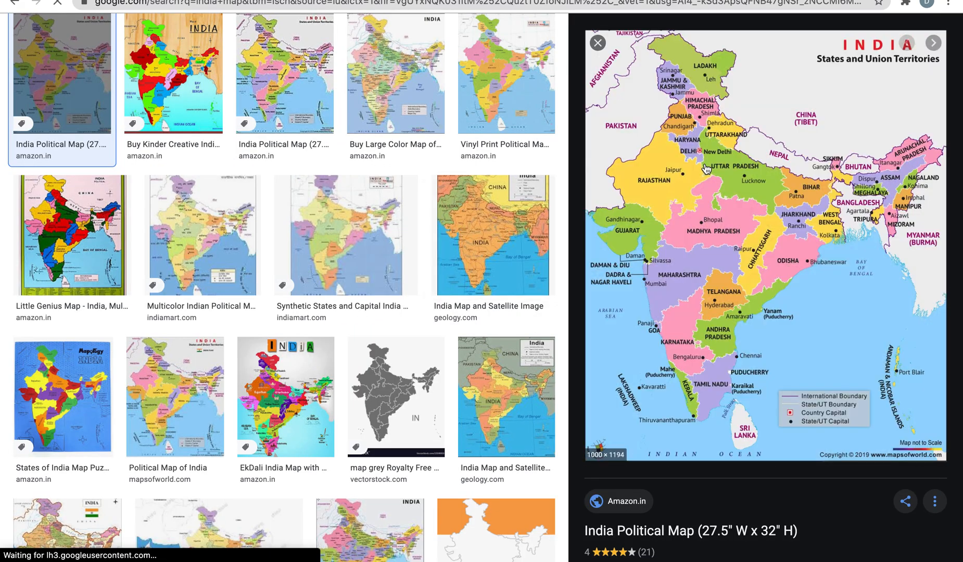
Open the India political map image in its own tab and copy its web address.
right_click(706, 169)
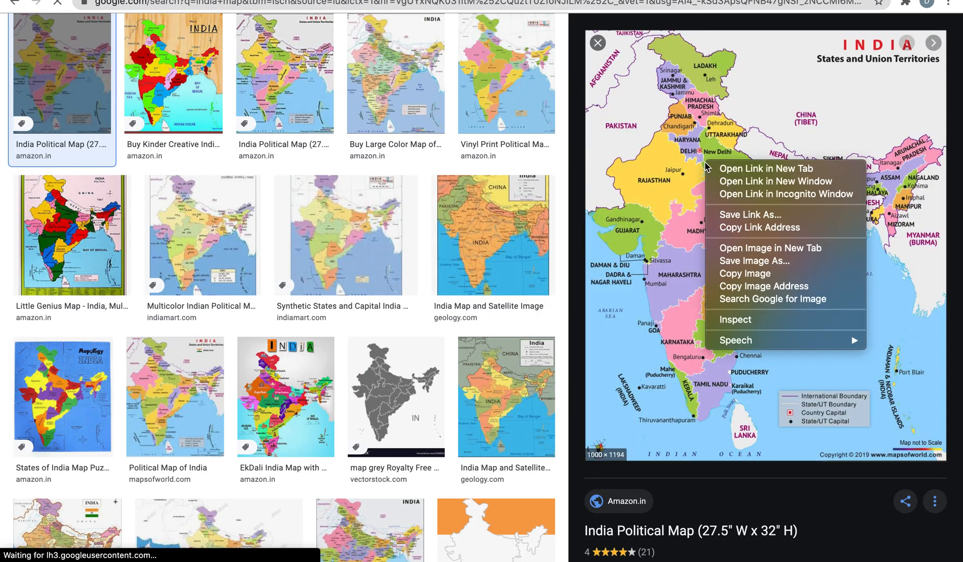
left_click(761, 249)
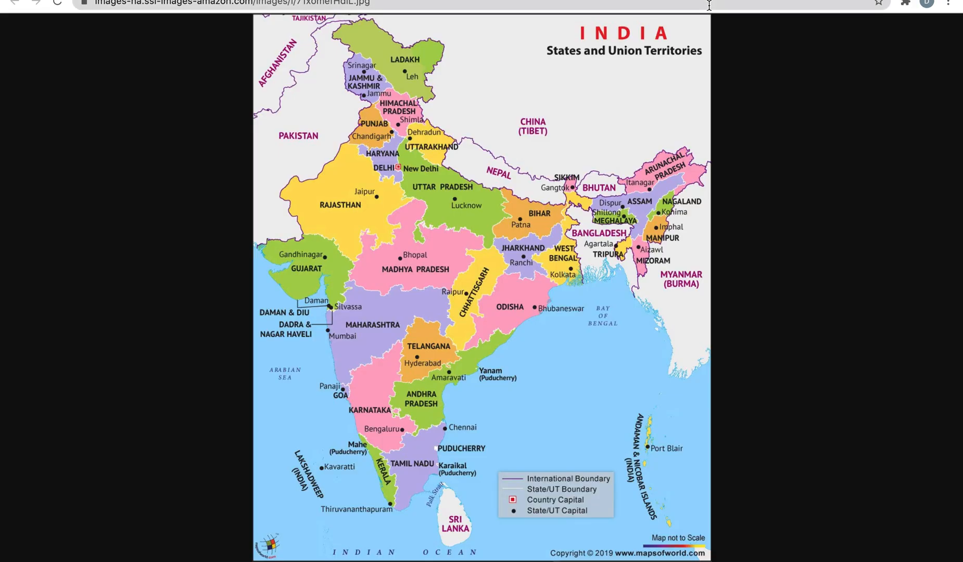
left_click(708, 5)
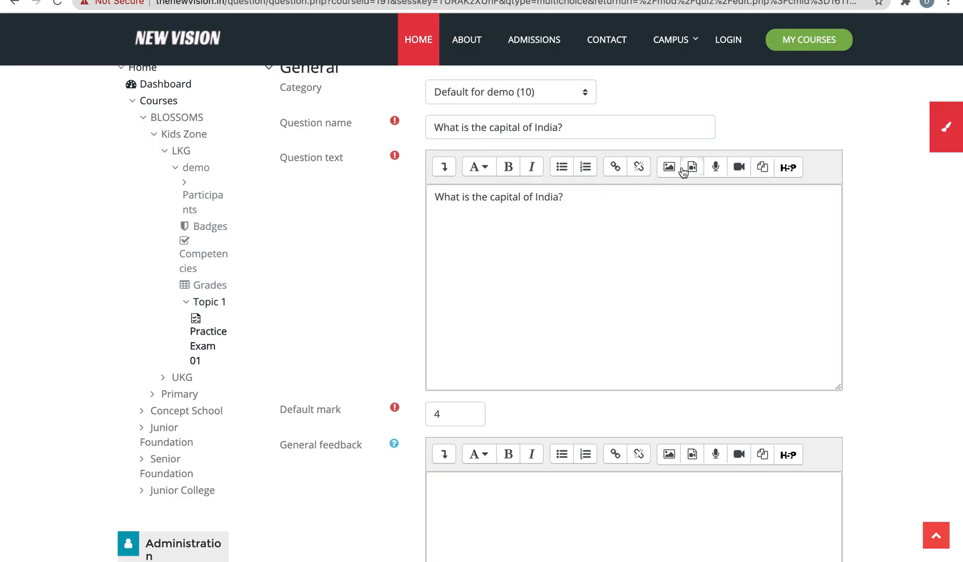
left_click(670, 169)
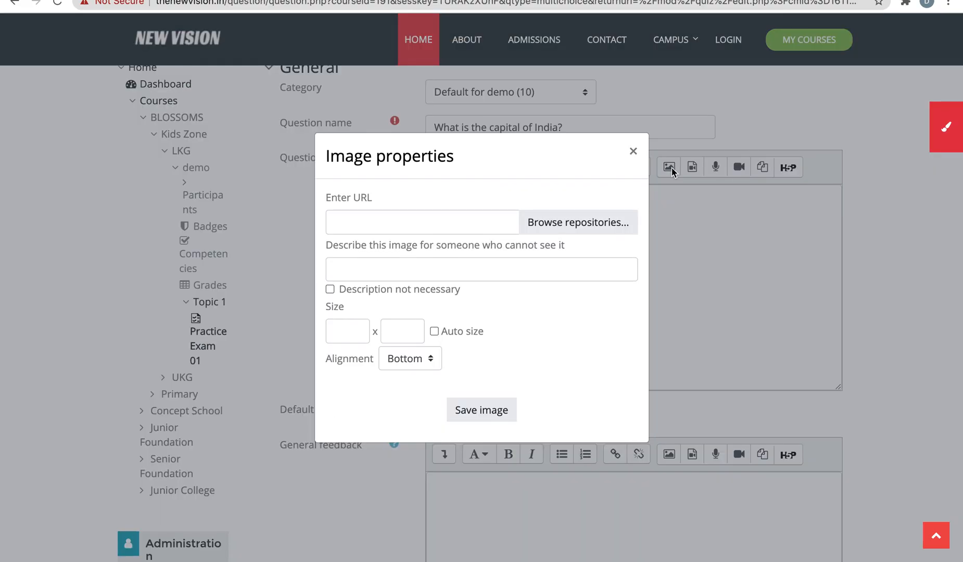
left_click(383, 219)
type("https://m.media-amazon.com/images/I/71xomefHdiL.jpg")
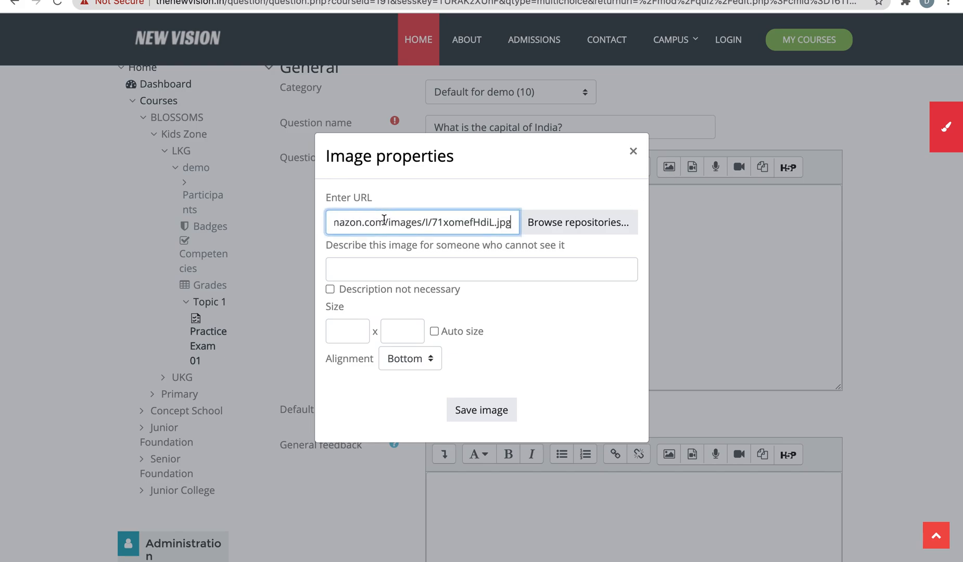
left_click(373, 327)
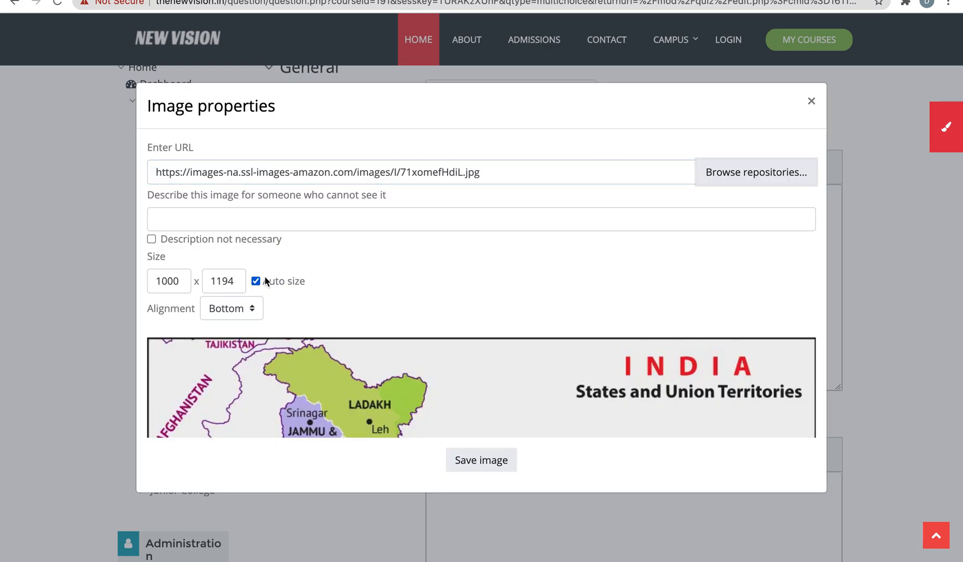
Set the map image's width to 50 with its height sized automatically.
left_click_drag(183, 284, 135, 284)
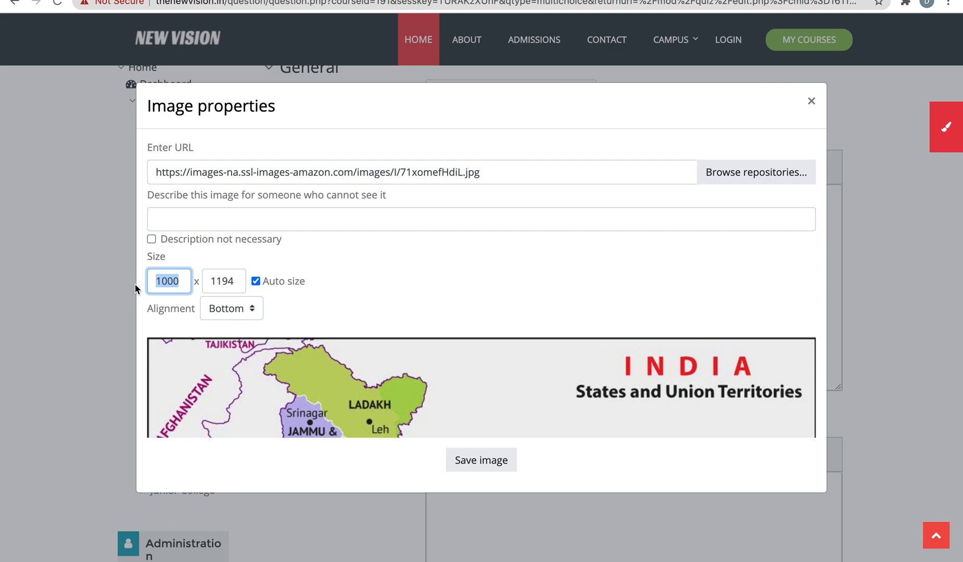
type("50")
key("Tab")
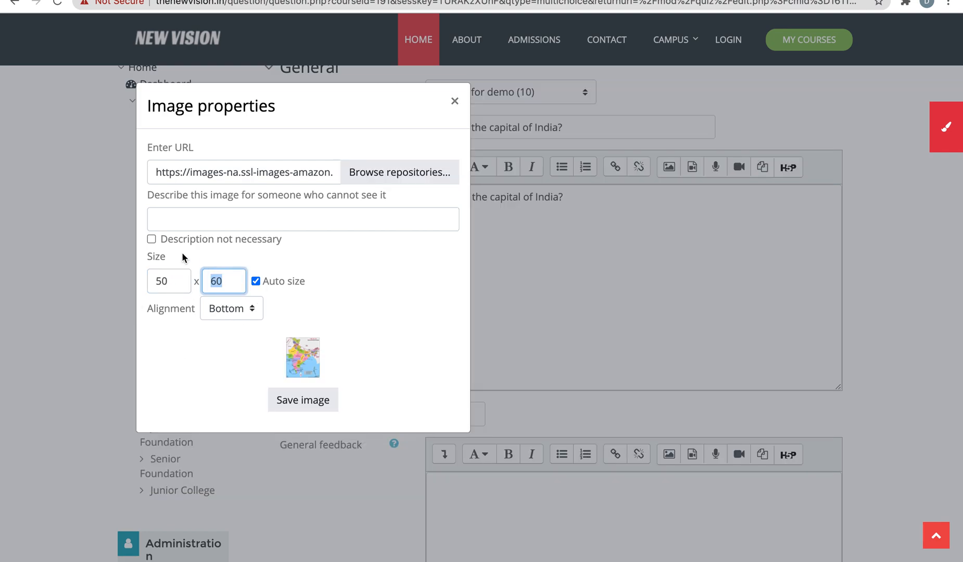
Set the map image's width to 100, mark its description as not necessary and save it into the question text.
left_click_drag(176, 282, 99, 284)
type("100")
key("Tab")
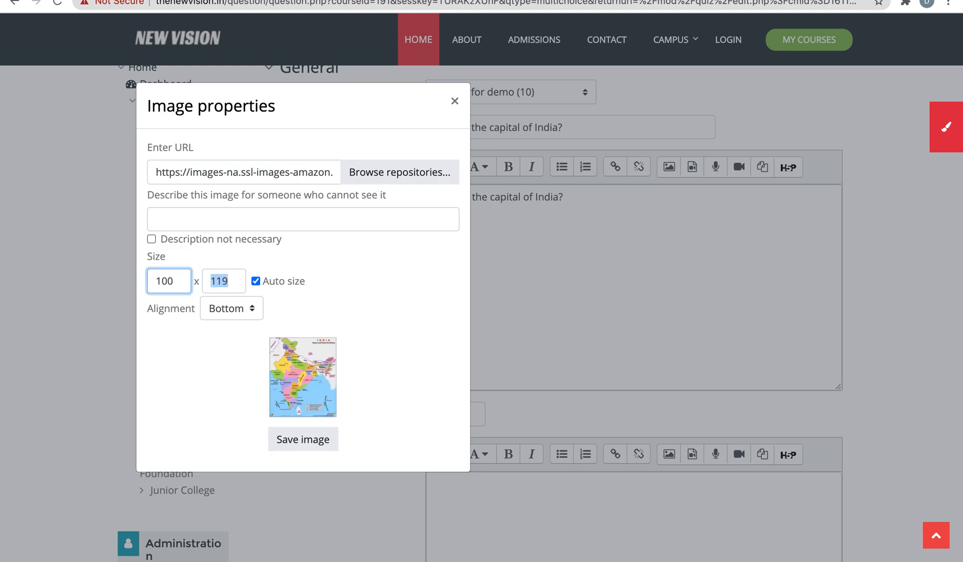
left_click(307, 445)
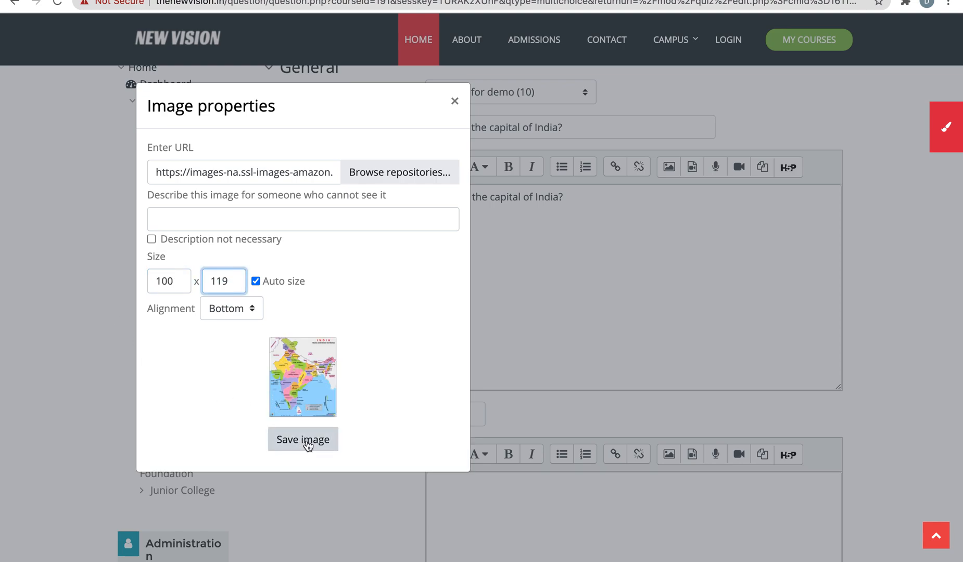
left_click(306, 267)
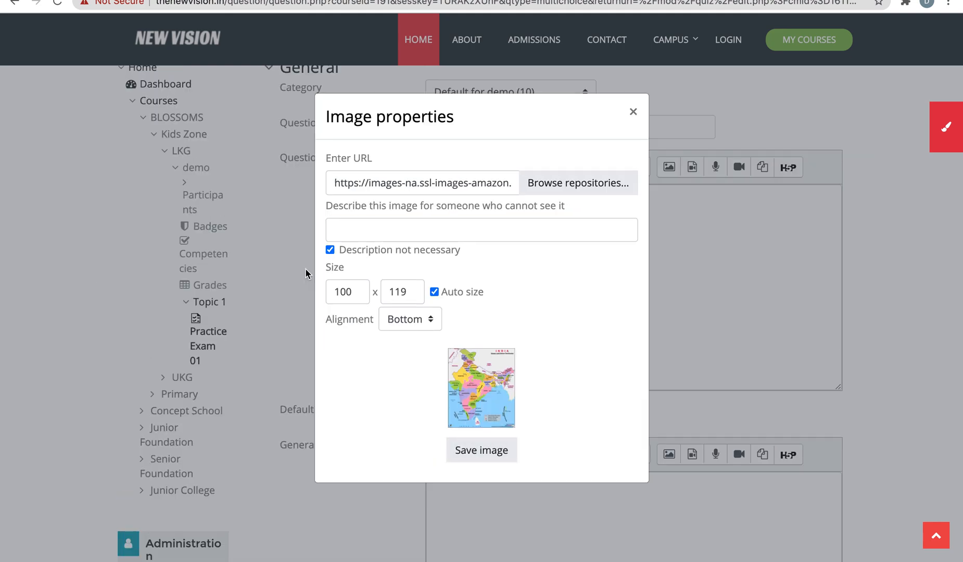
left_click(465, 450)
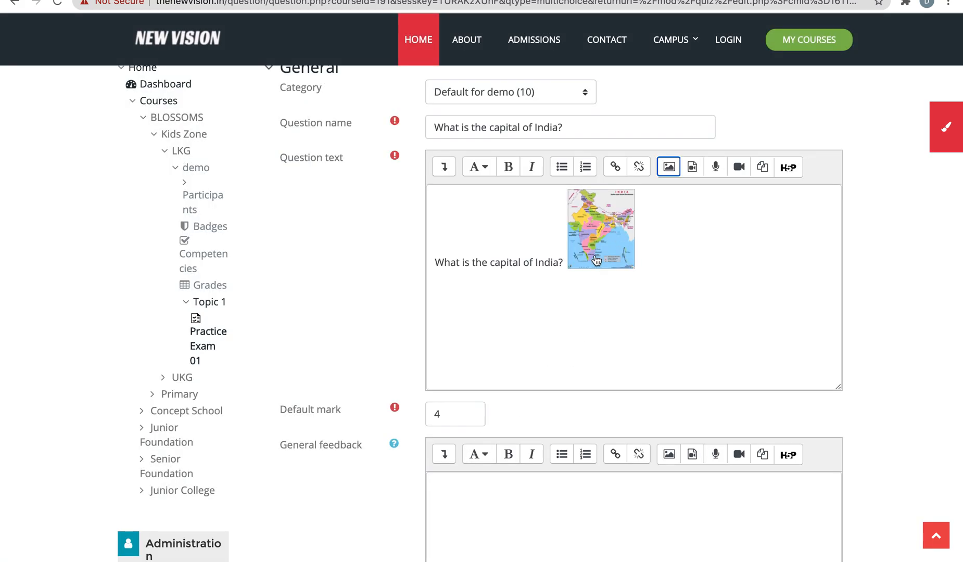
Move the map image below the question text, leaving one blank line between them.
left_click(567, 258)
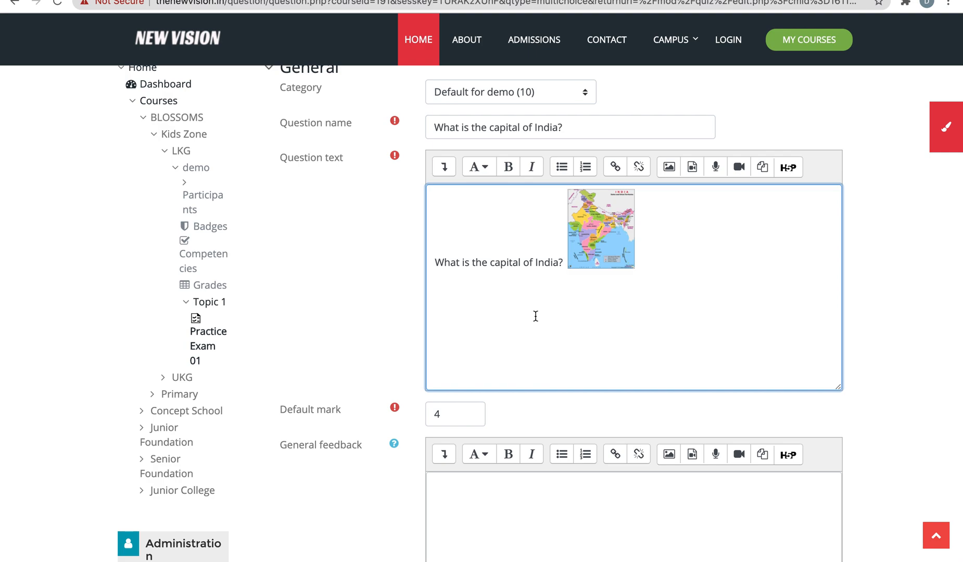
key("Return")
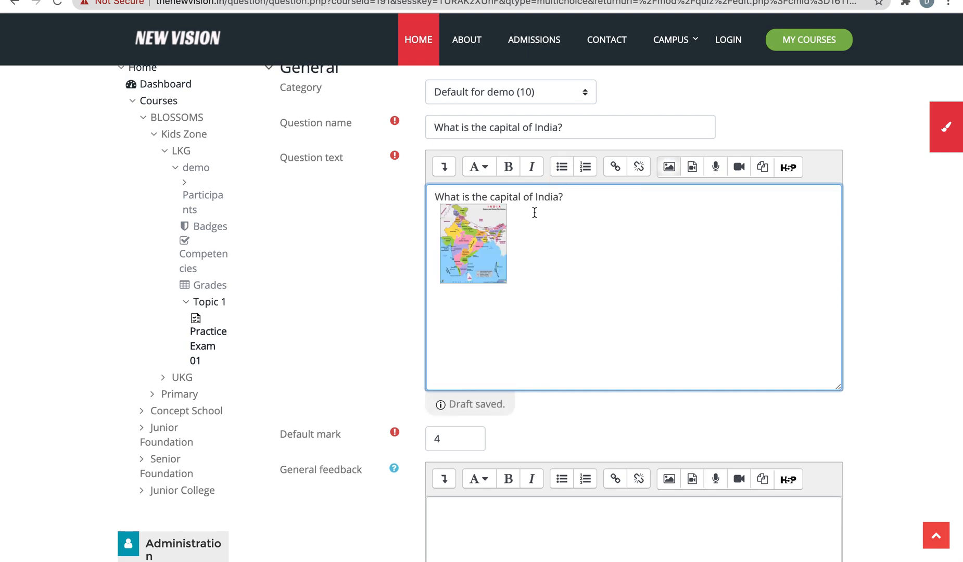
key("Return")
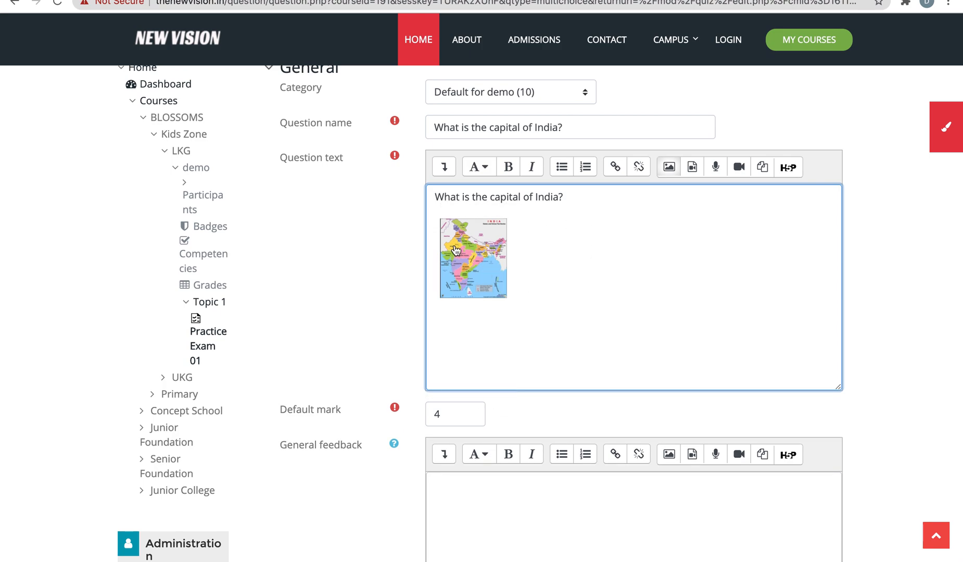
Resize the map image in the question text to a width of 200 and save the image properties.
double_click(480, 266)
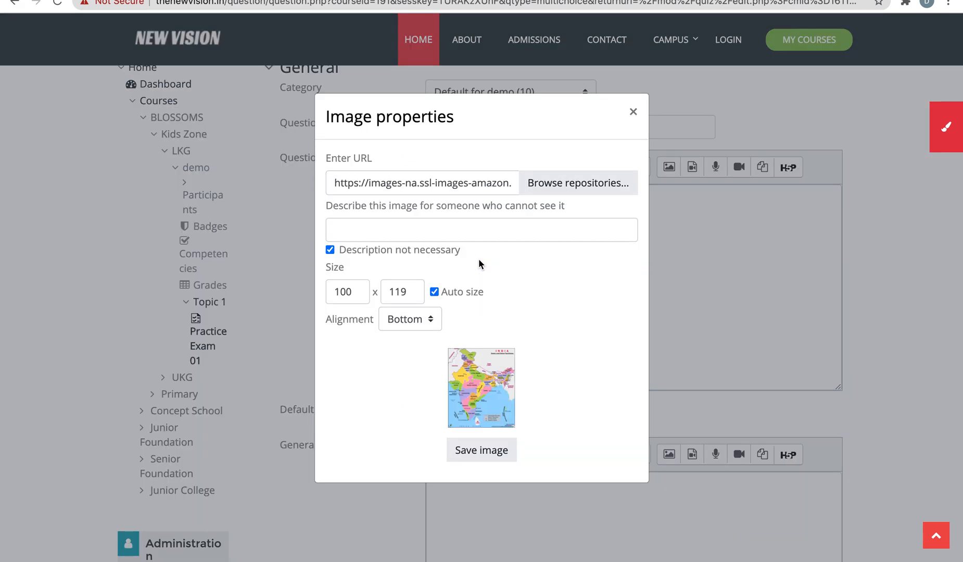
left_click_drag(354, 295, 305, 289)
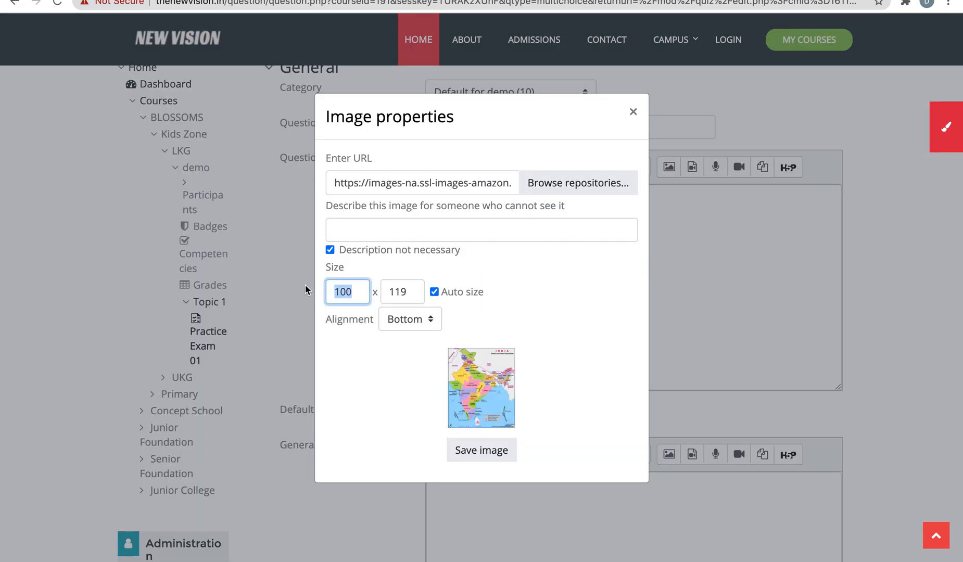
type("200")
left_click(485, 448)
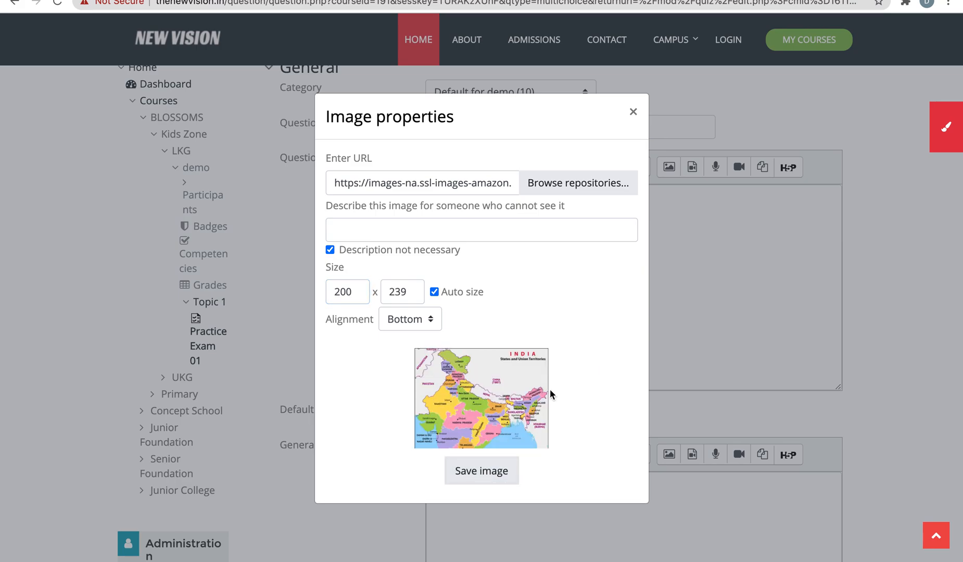
left_click(478, 471)
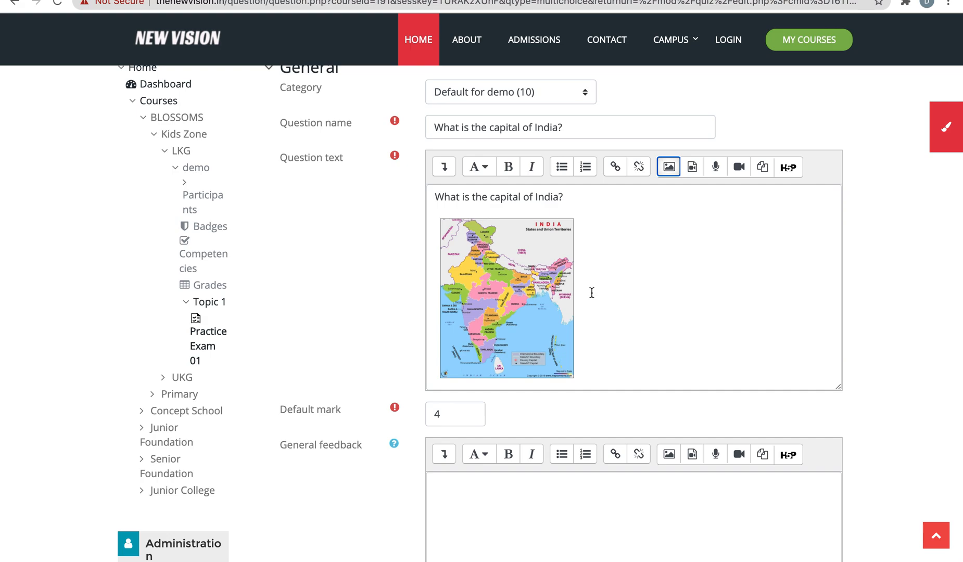
Delete the answer text "Andhra Pradesh" from Choice 1.
scroll(591, 292, "down", 5)
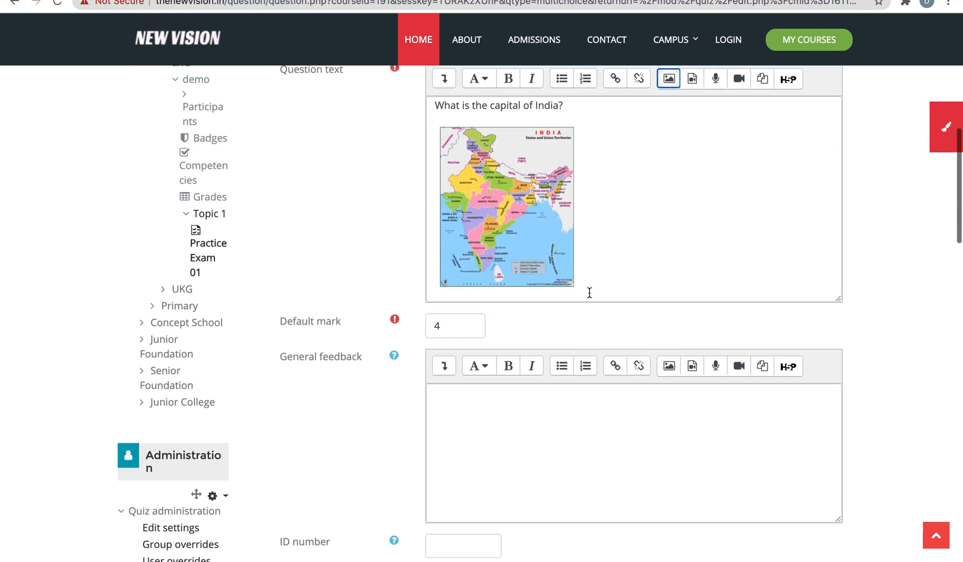
scroll(489, 346, "down", 20)
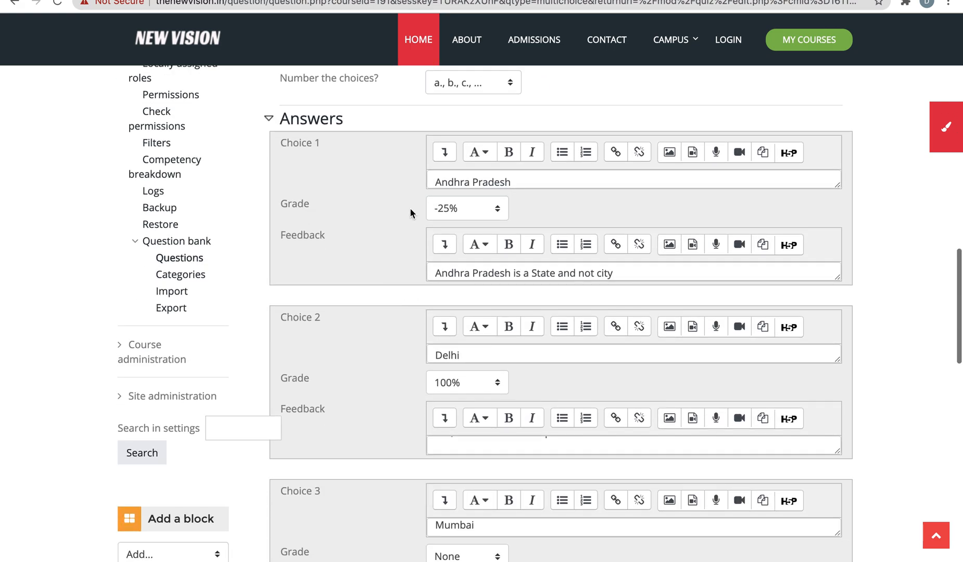
scroll(538, 229, "up", 2)
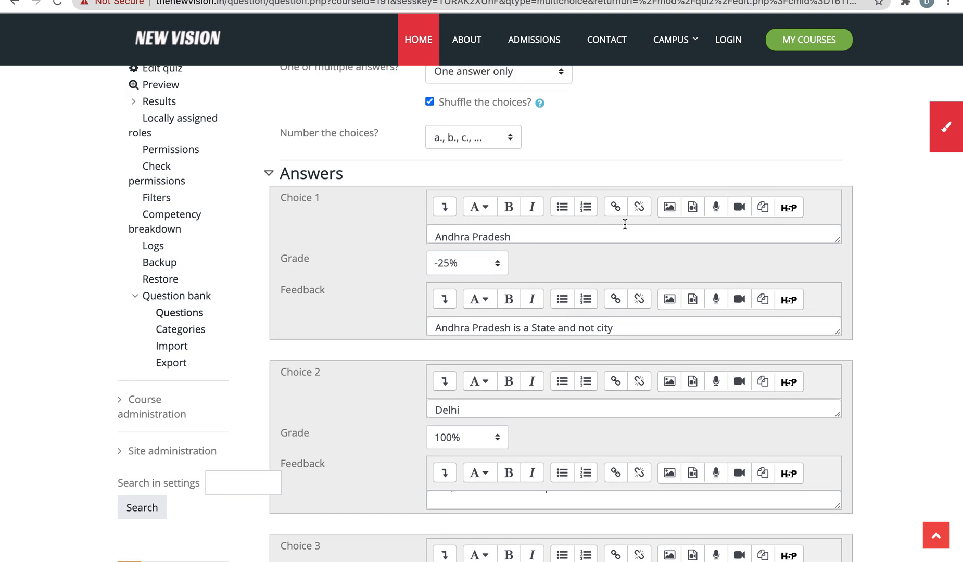
left_click(583, 237)
key("ctrl+a")
key("BackSpace")
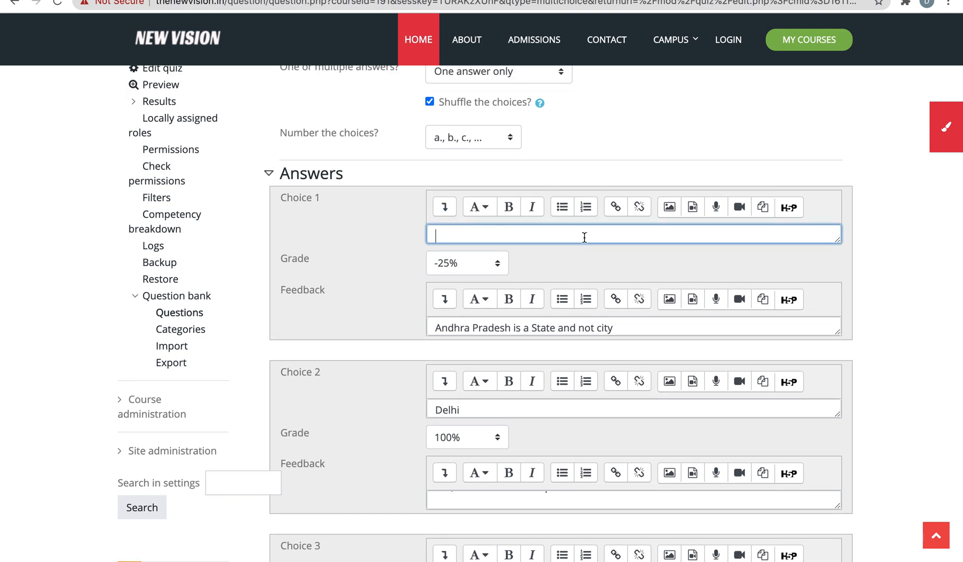
Search Google for "ap map" in the browser tab with the India map results and show the image results.
key("ctrl+Tab")
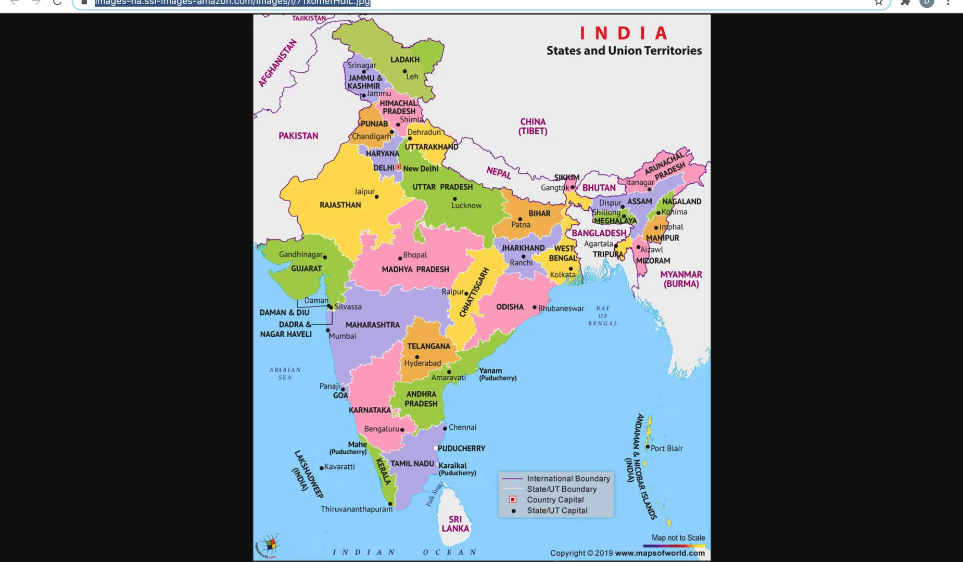
key("ctrl+Tab")
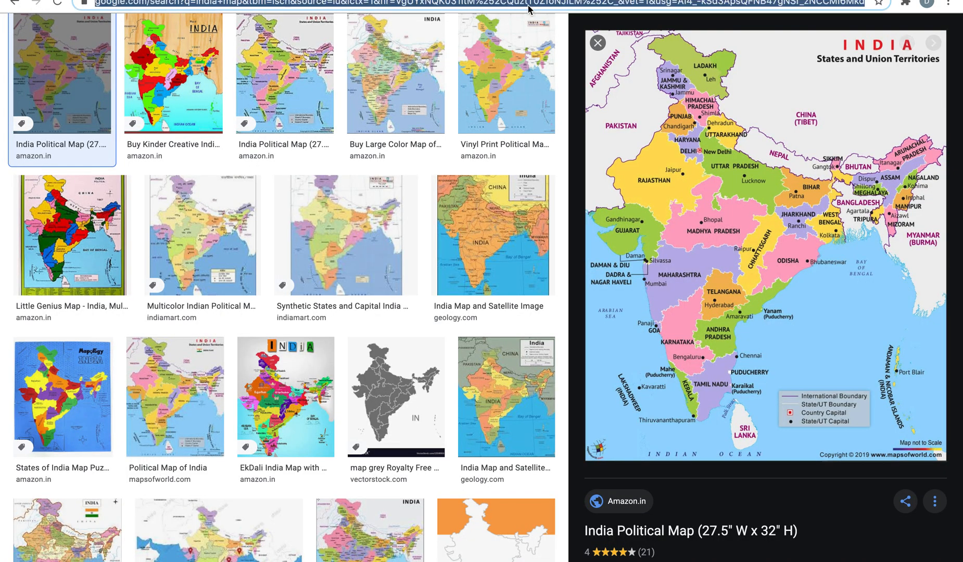
type("and")
key("BackSpace")
key("BackSpace")
key("BackSpace")
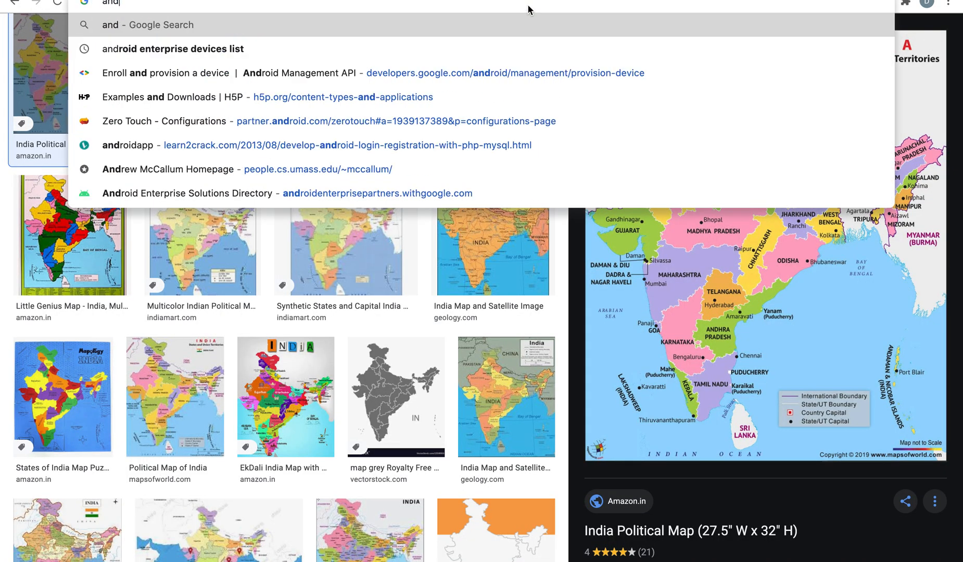
type("p map")
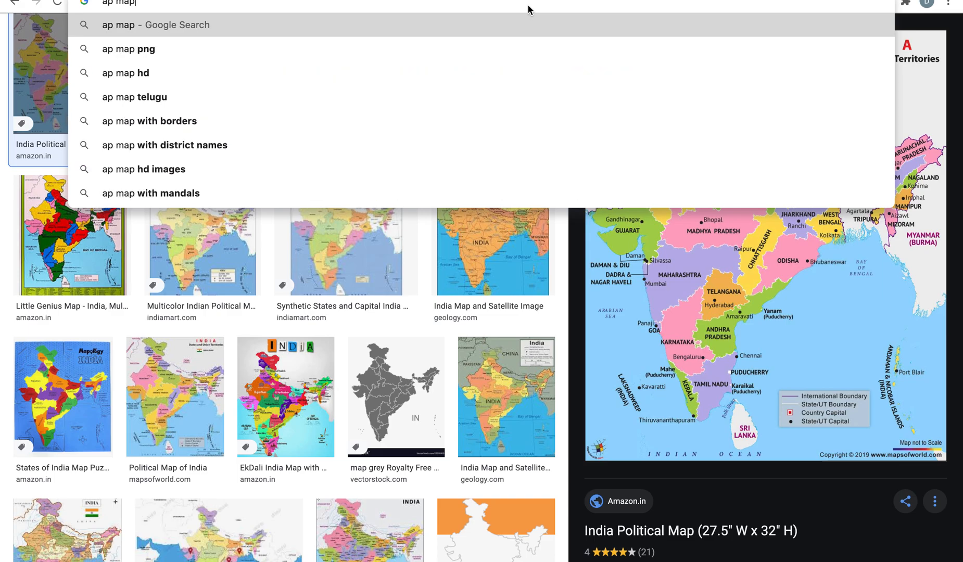
key("Return")
left_click(374, 214)
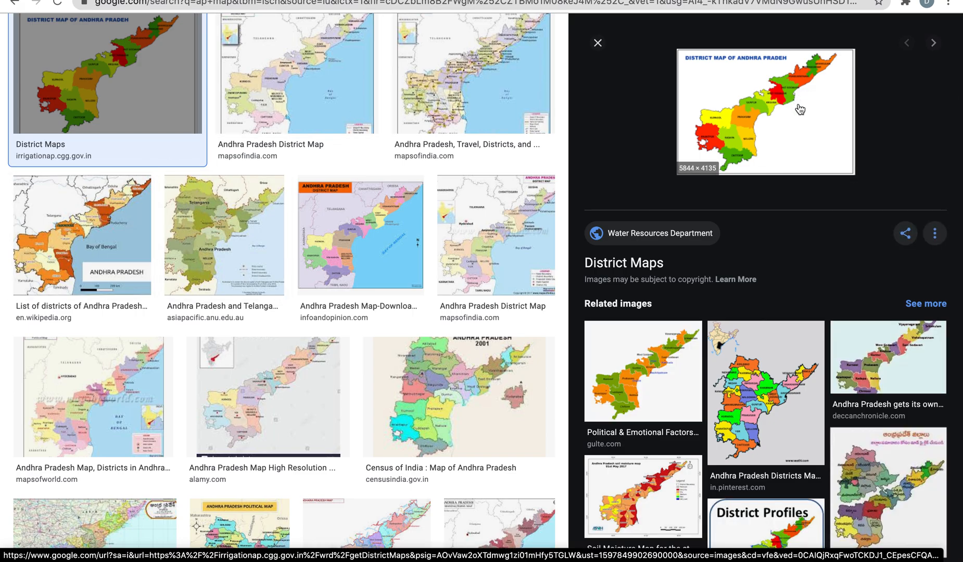
Open the Maps of India Andhra Pradesh map as a standalone image, copy its address, and return to the question form.
left_click(539, 103)
right_click(713, 121)
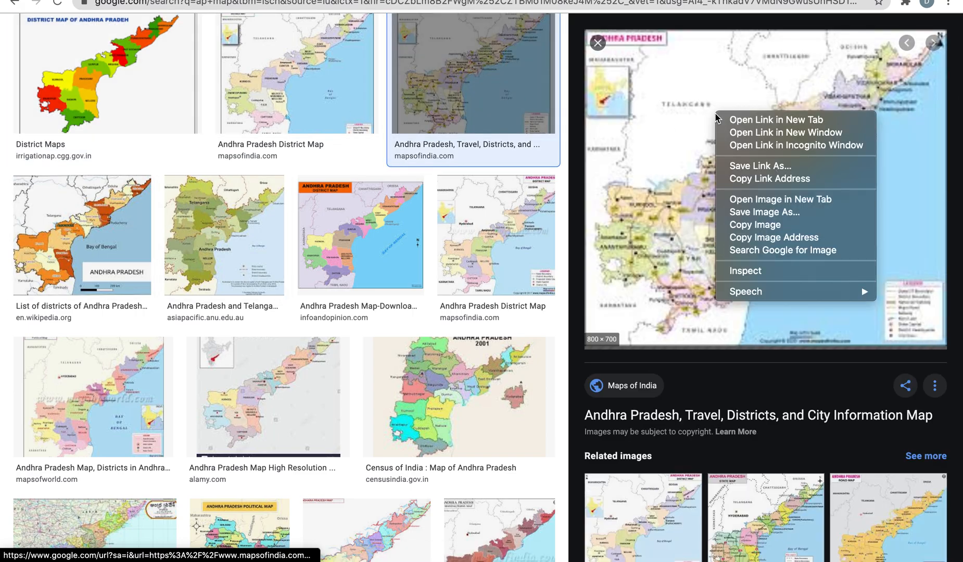
left_click(744, 198)
left_click(676, 0)
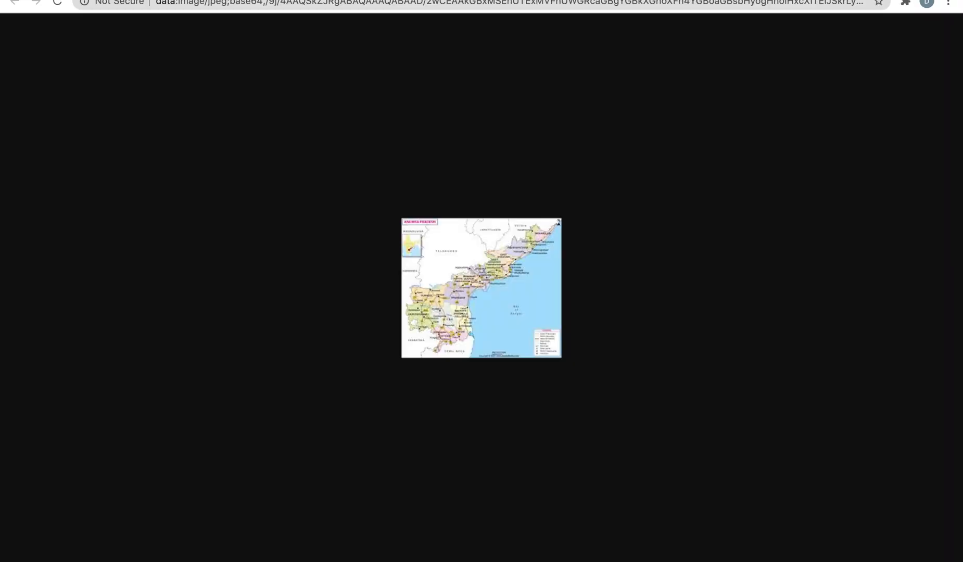
left_click(678, 4)
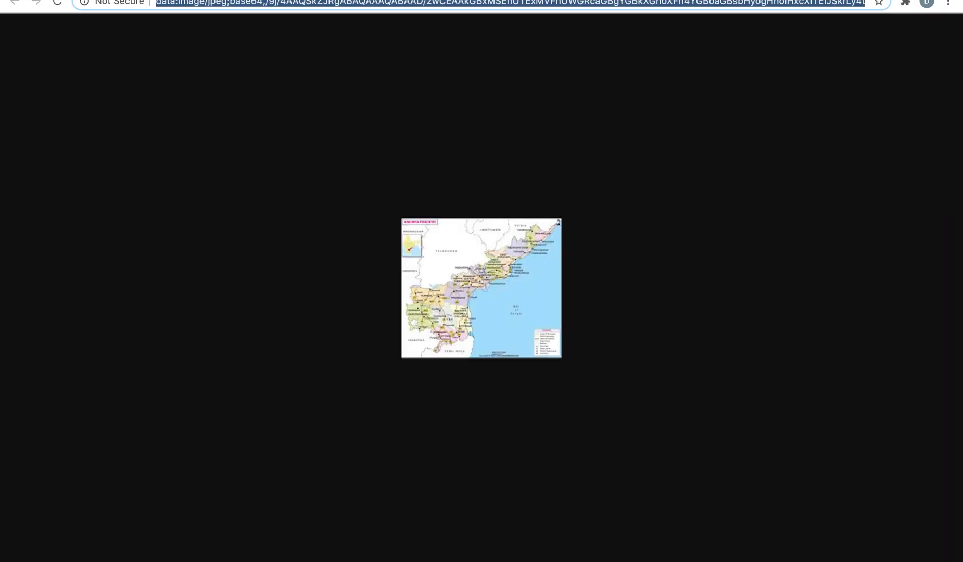
key("super+w")
key("super+w")
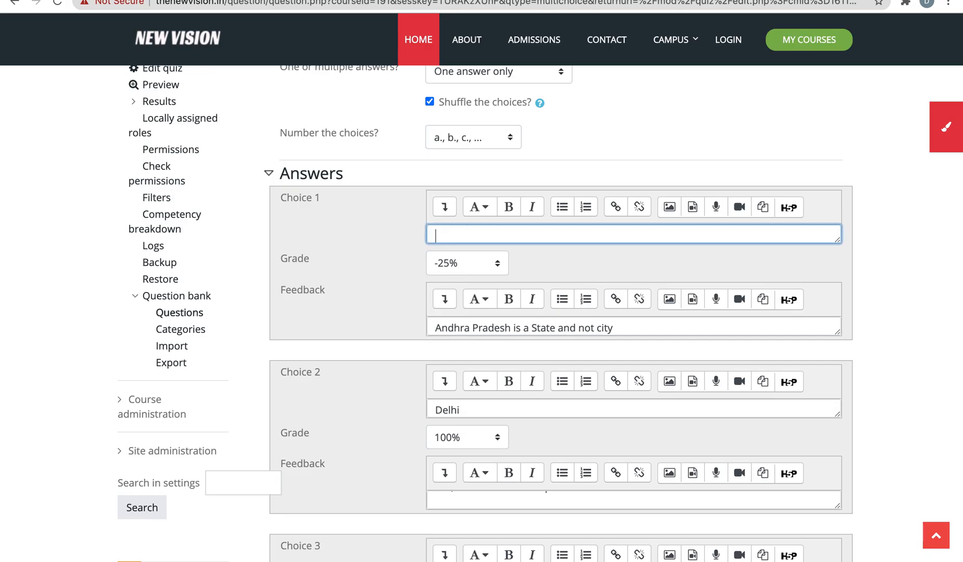
Insert the copied Andhra Pradesh map into the Choice 1 answer, with description not necessary and a width of 200.
left_click(667, 204)
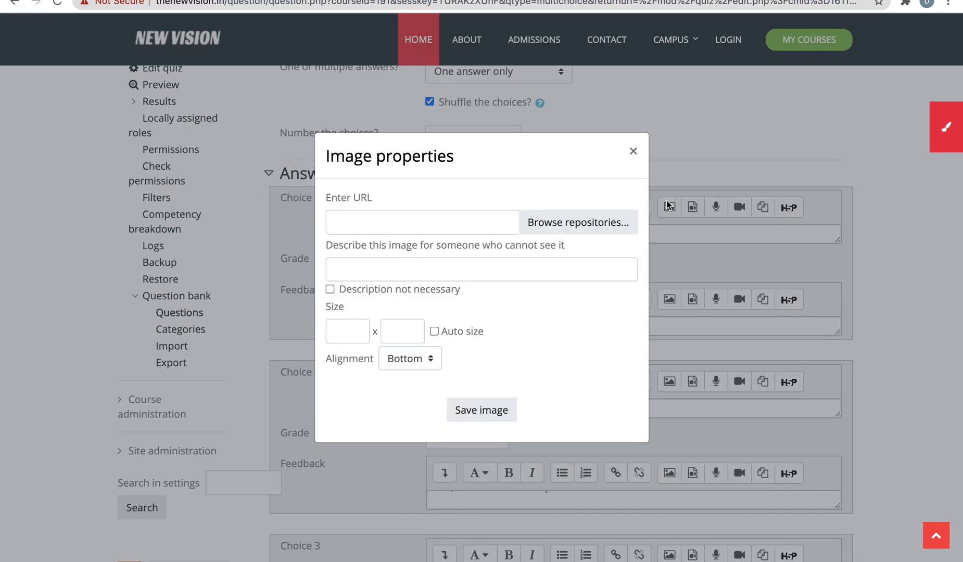
key("super+v")
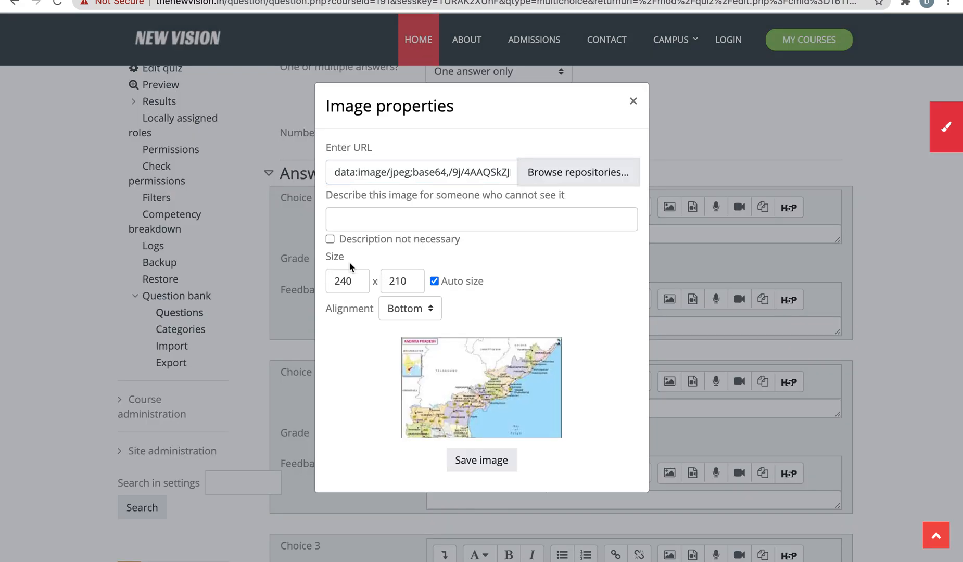
left_click(331, 239)
left_click_drag(352, 281, 335, 282)
type("200")
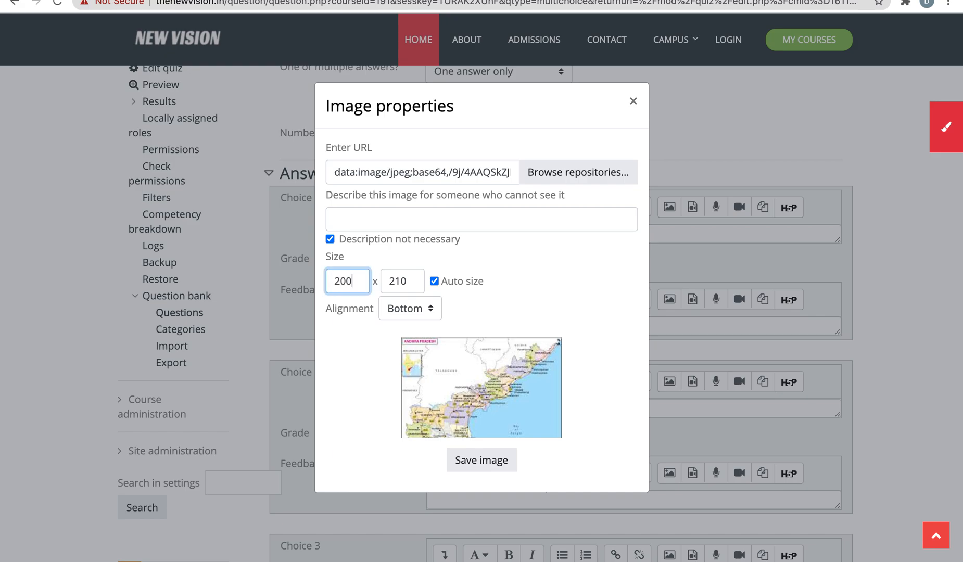
key("Tab")
left_click(479, 460)
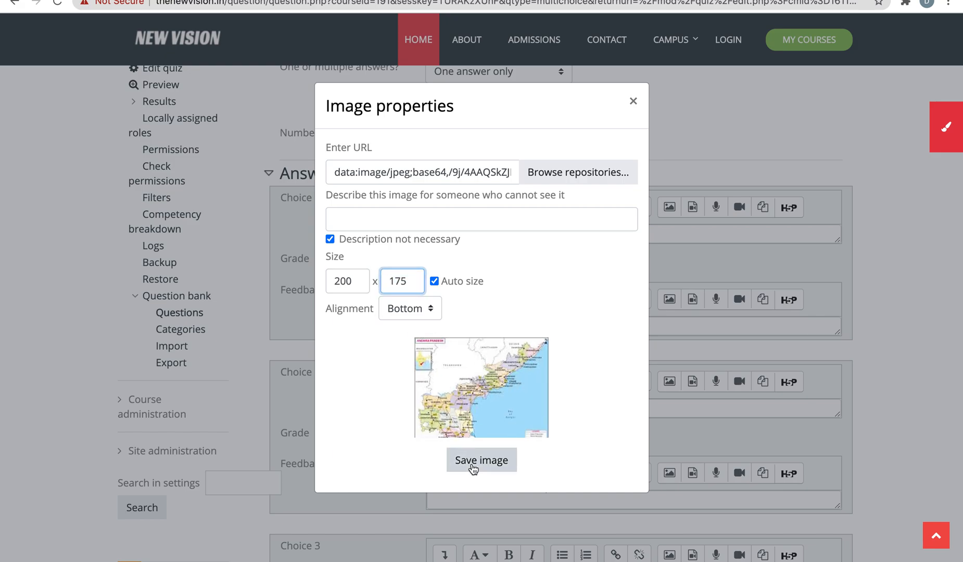
Check the remaining answer choices and save the changes to the multiple choice question.
scroll(587, 388, "down", 1)
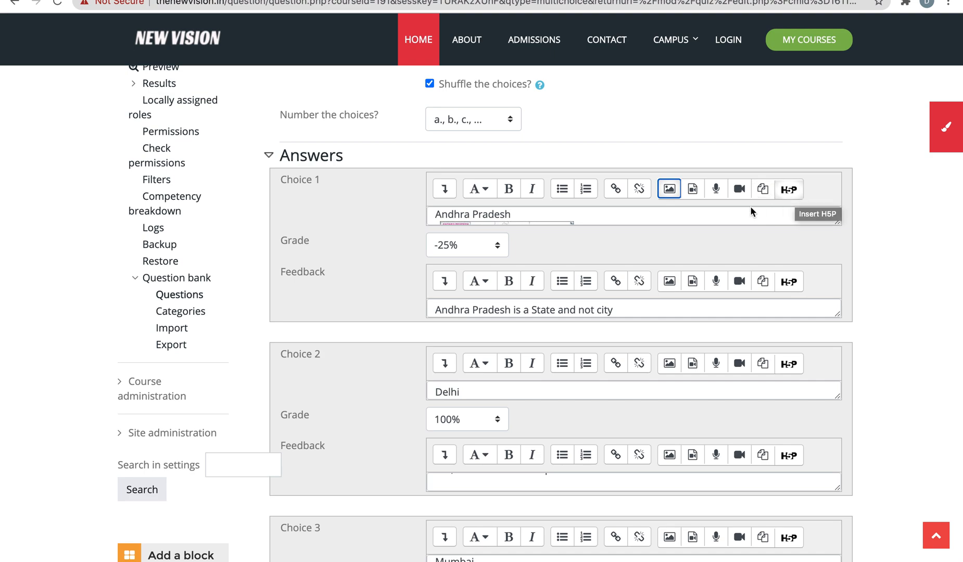
scroll(674, 218, "down", 2)
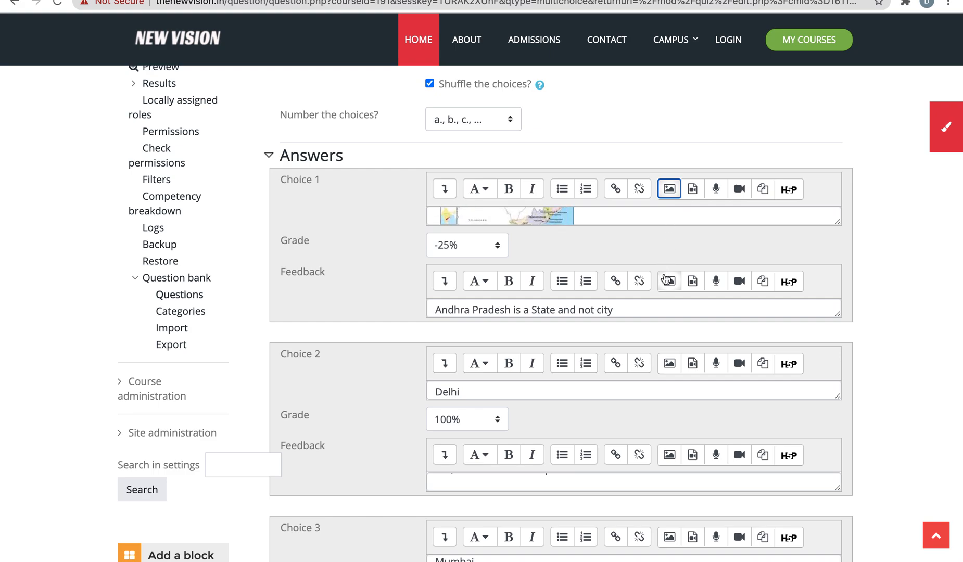
scroll(666, 278, "down", 3)
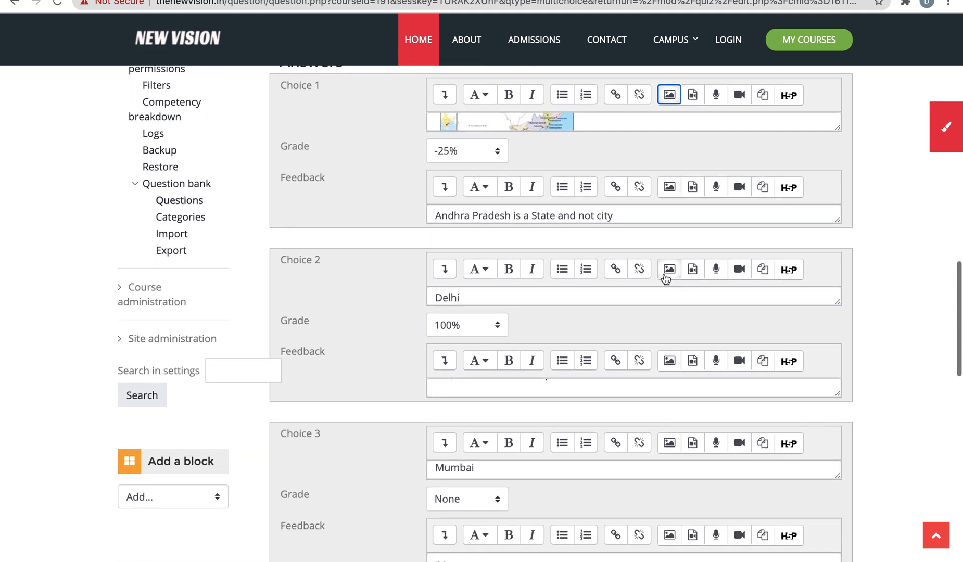
scroll(669, 327, "down", 8)
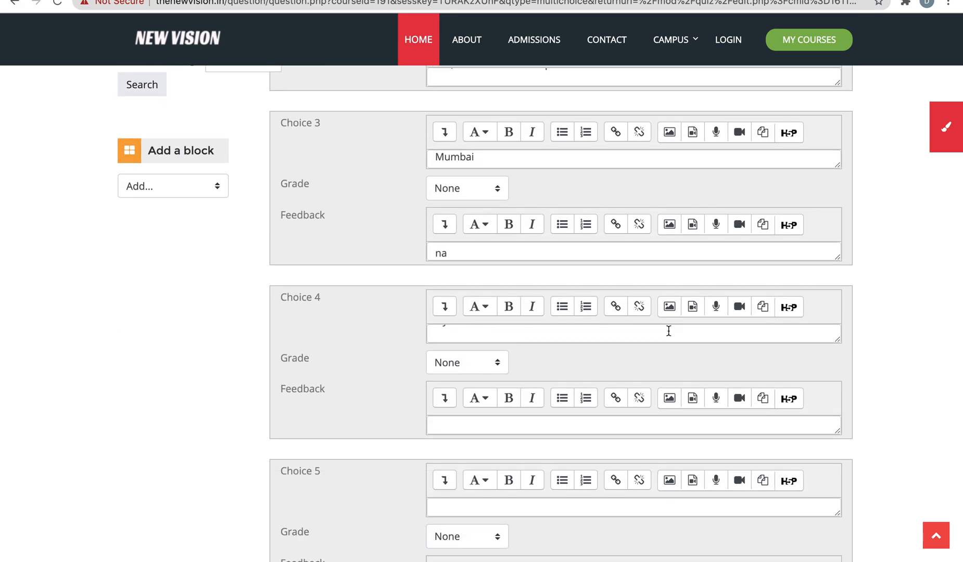
scroll(668, 330, "up", 1)
scroll(717, 343, "down", 9)
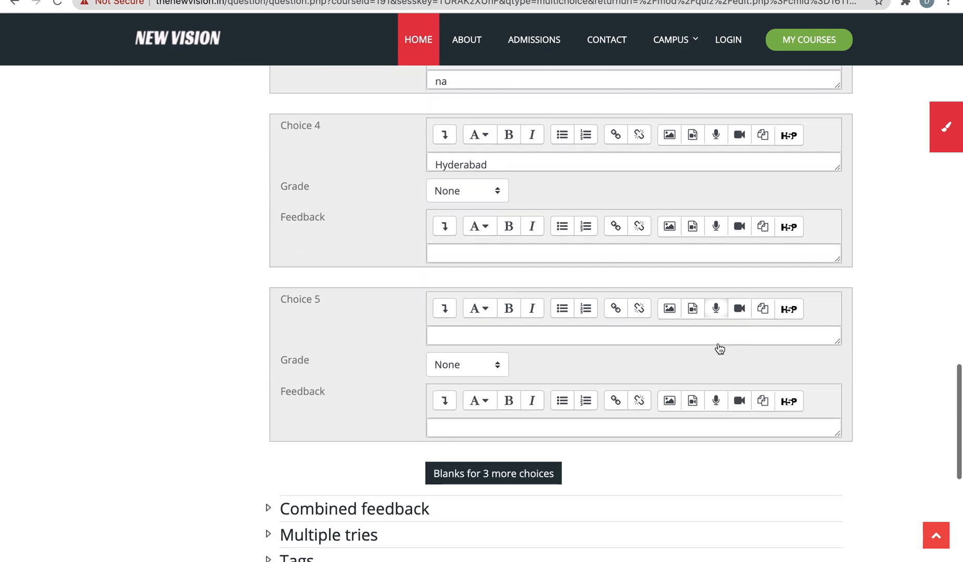
left_click(480, 450)
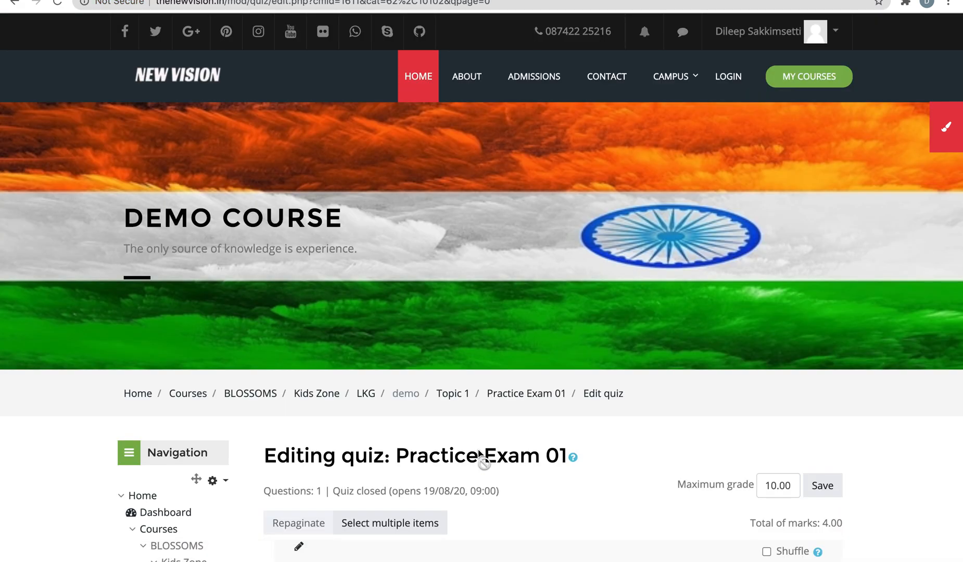
Open the form for a new True/False question on page 1 and return to the quiz editing page without saving.
scroll(483, 457, "down", 5)
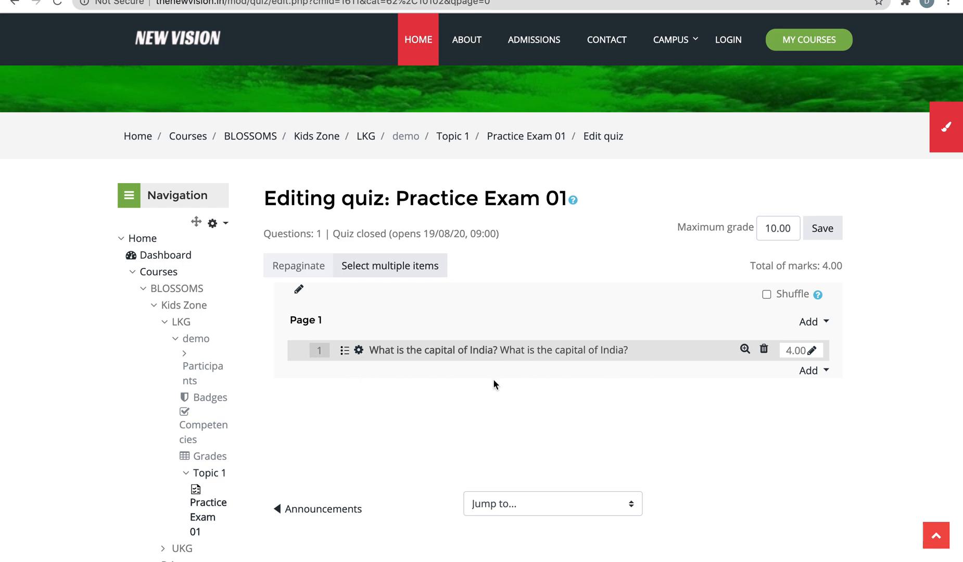
left_click(812, 323)
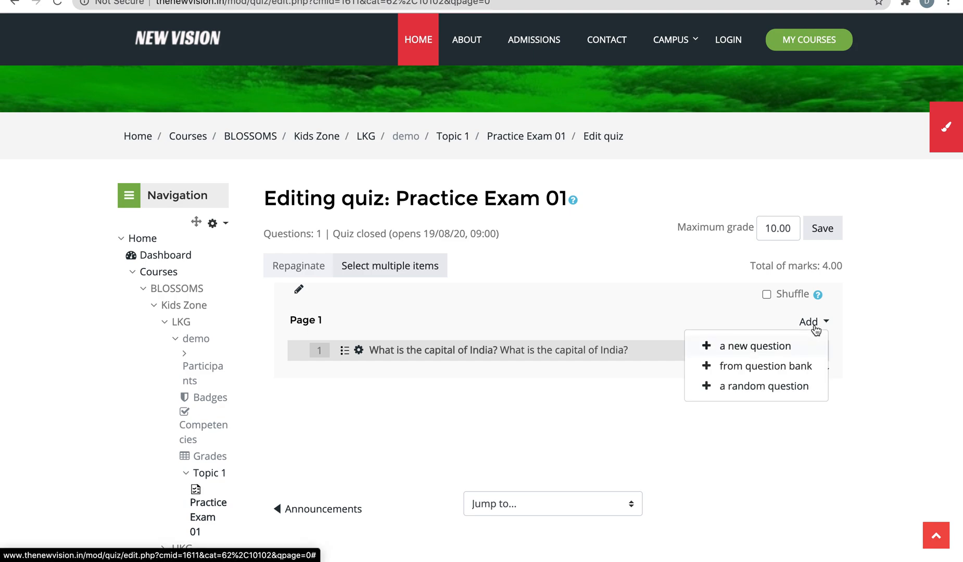
left_click(758, 347)
left_click(380, 192)
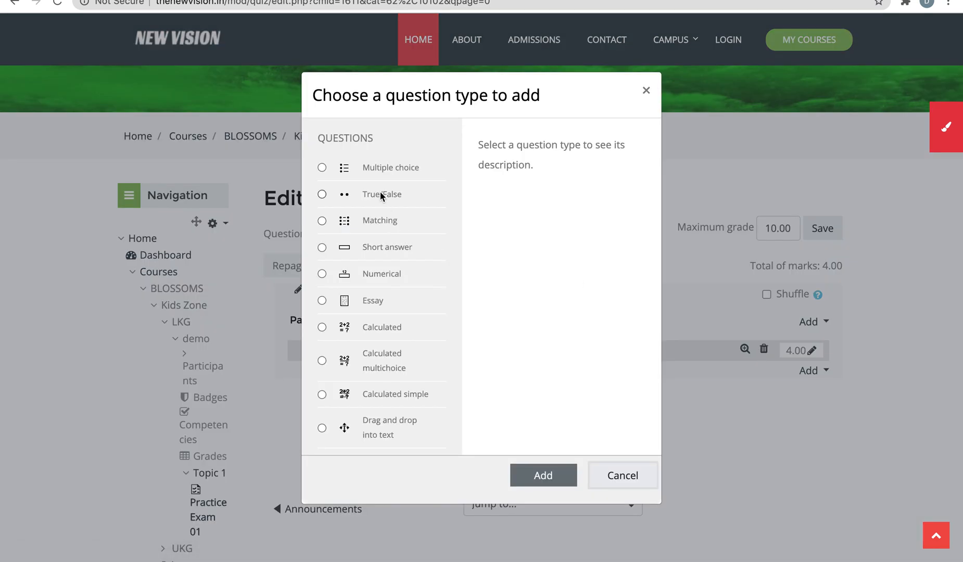
left_click(536, 476)
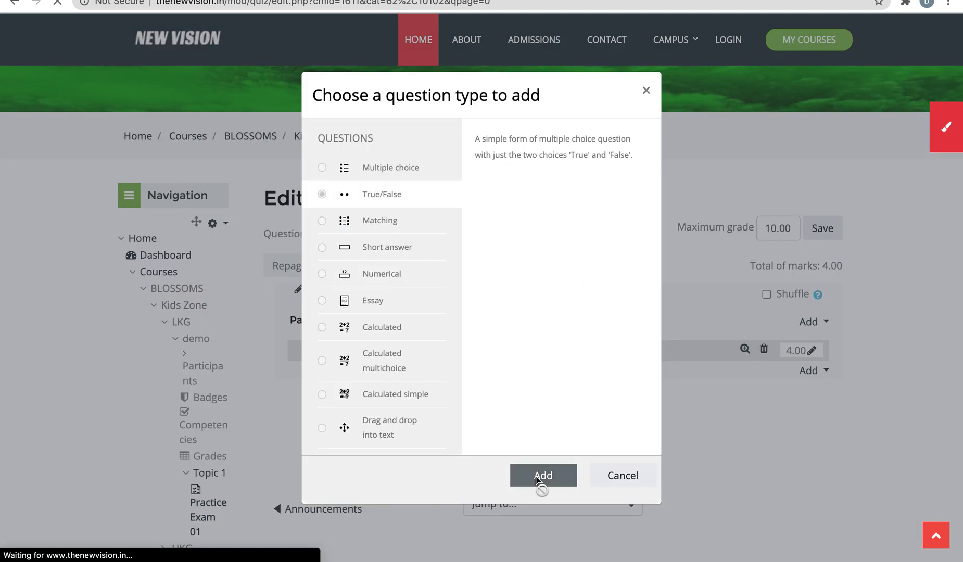
scroll(537, 479, "down", 7)
scroll(537, 480, "left", 5)
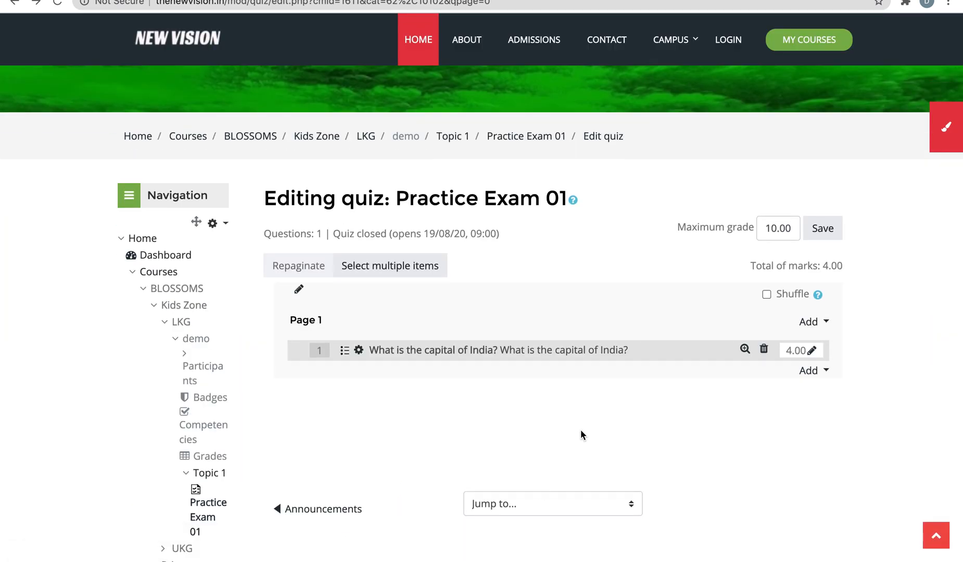
Add all questions of the category "Default for demo" from the question bank to page 1 of the quiz.
scroll(581, 434, "down", 3)
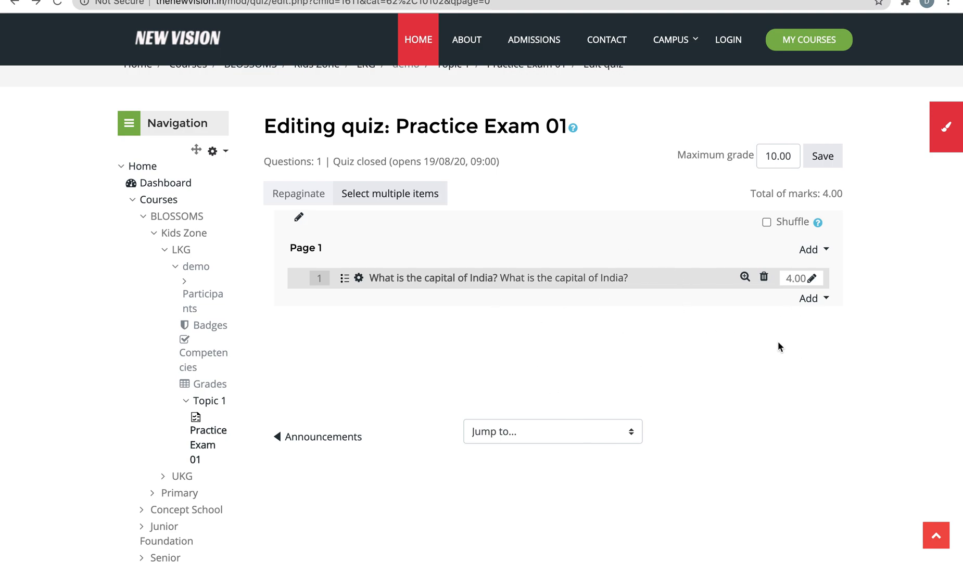
left_click(820, 250)
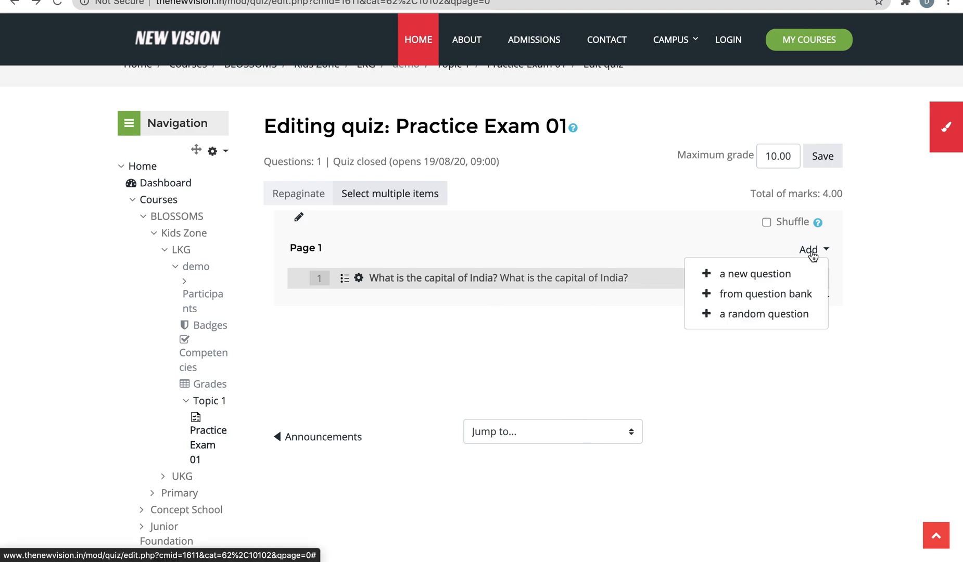
left_click(765, 295)
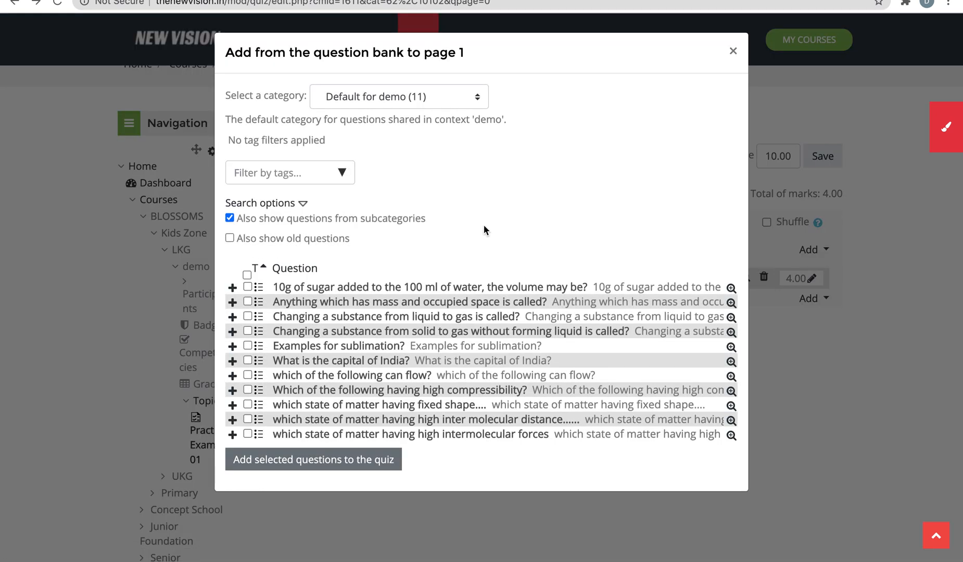
left_click(246, 275)
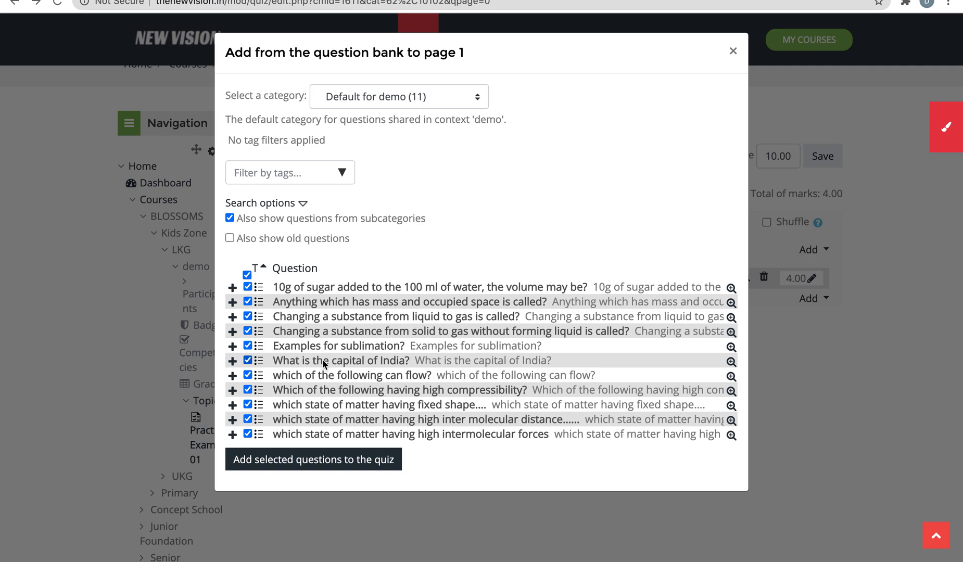
left_click(316, 460)
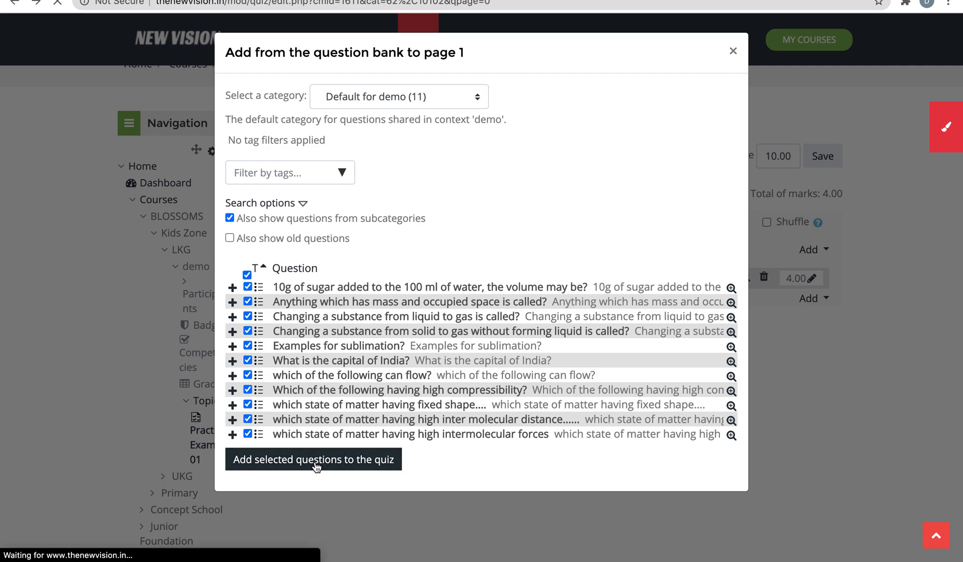
scroll(316, 467, "down", 5)
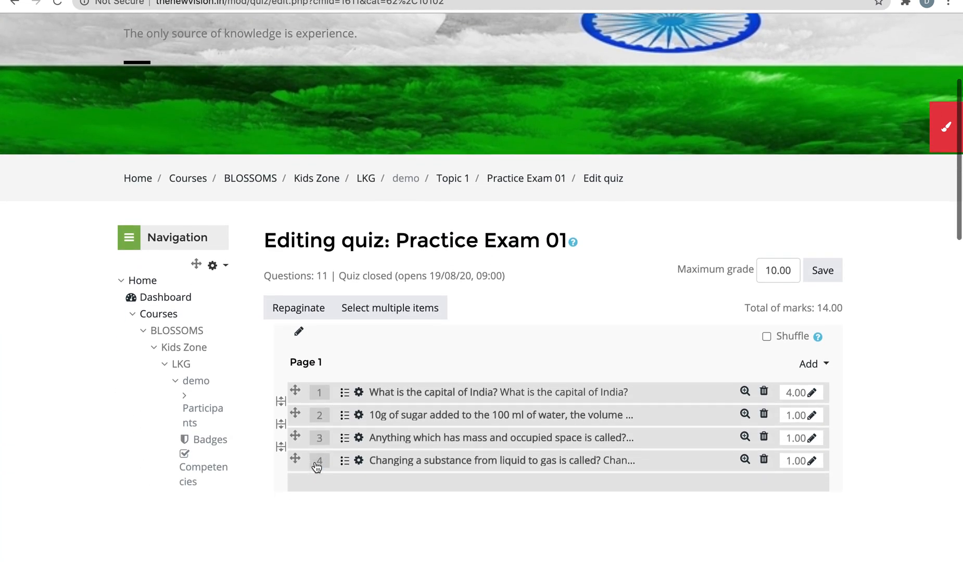
scroll(316, 467, "down", 4)
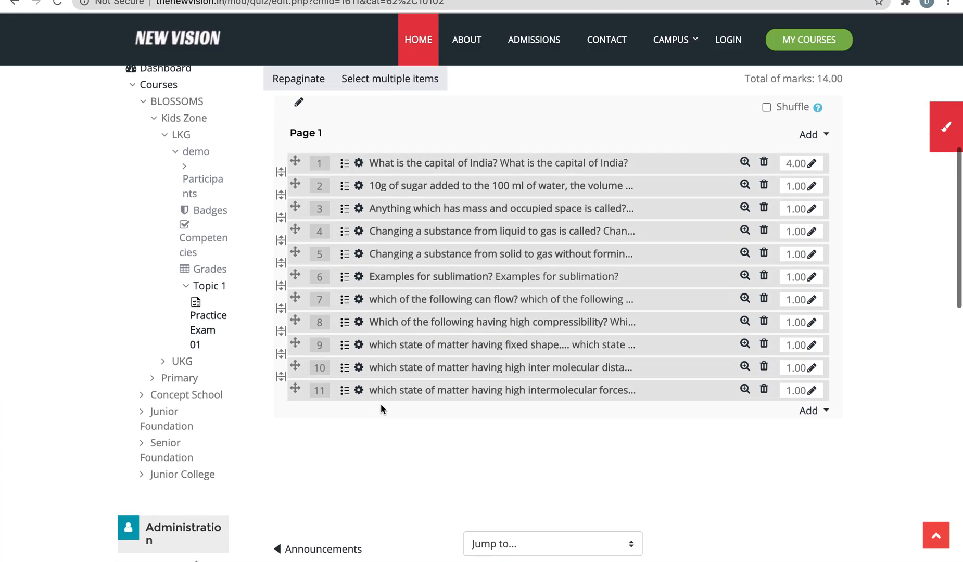
scroll(434, 345, "up", 2)
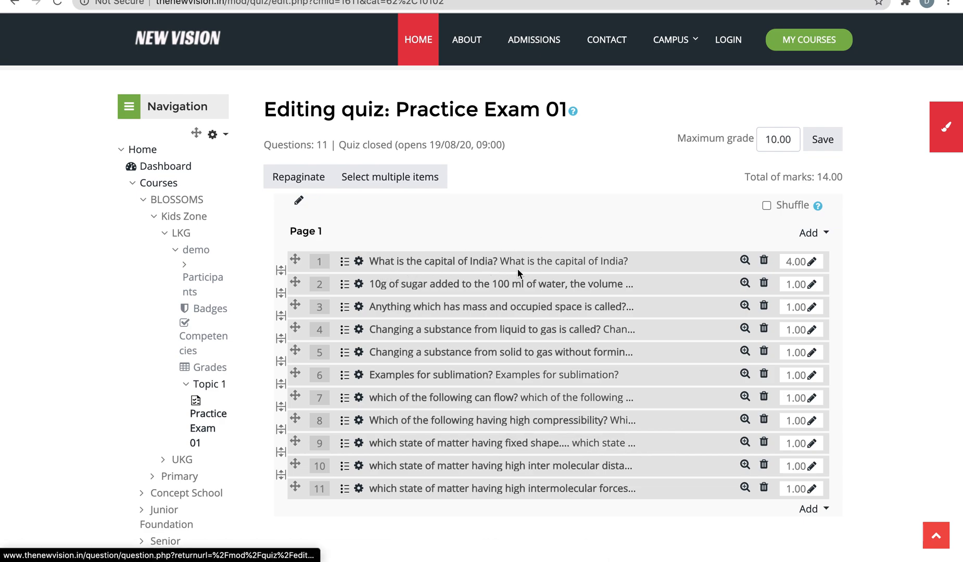
left_click(811, 234)
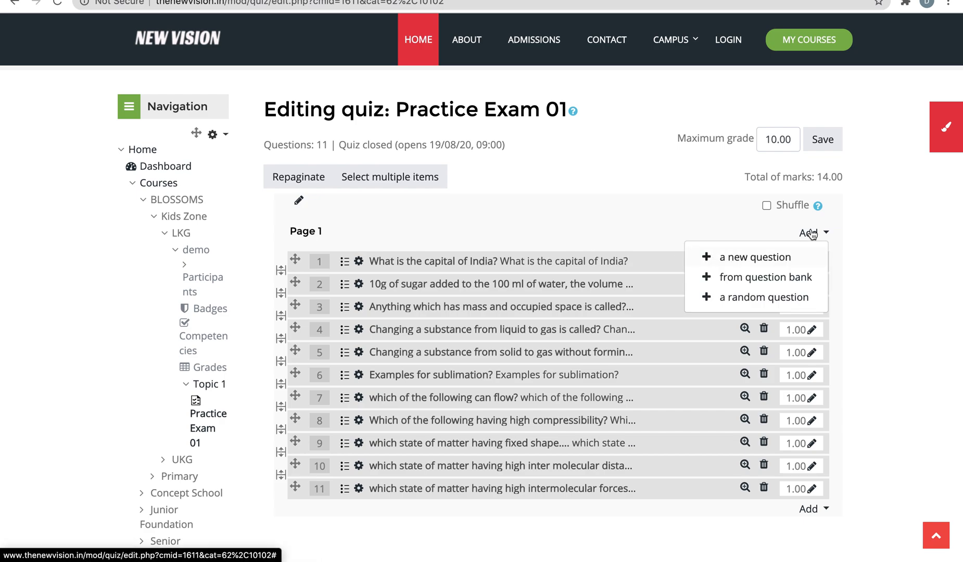
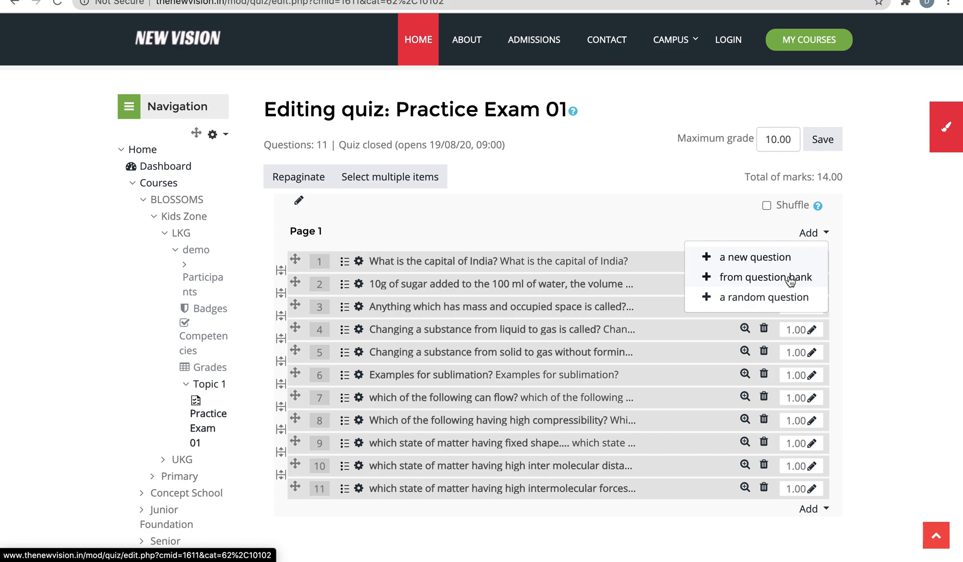
left_click(854, 290)
left_click(811, 233)
left_click(856, 310)
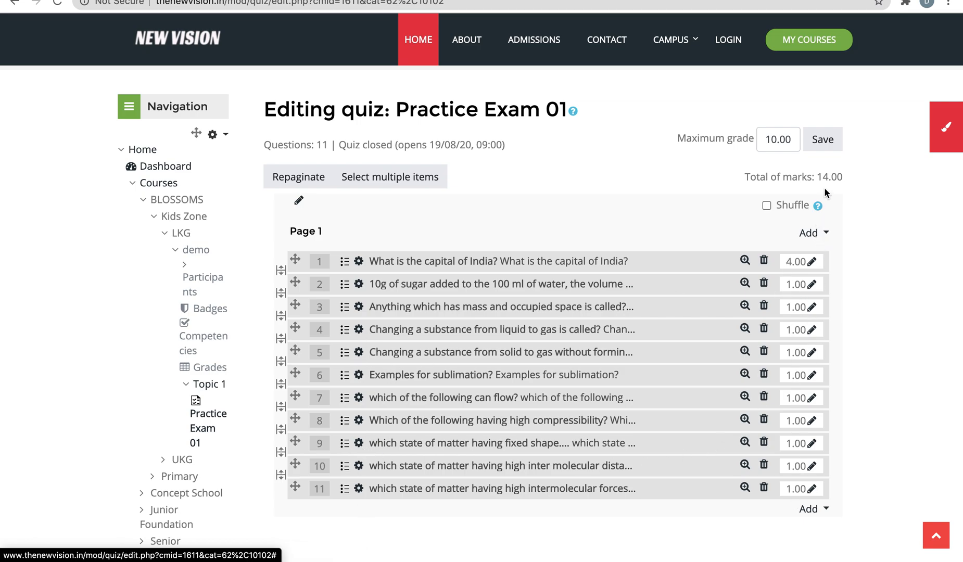
Set the maximum mark of question 2, about 10g of sugar added to water, to 2.
left_click_drag(816, 176, 857, 183)
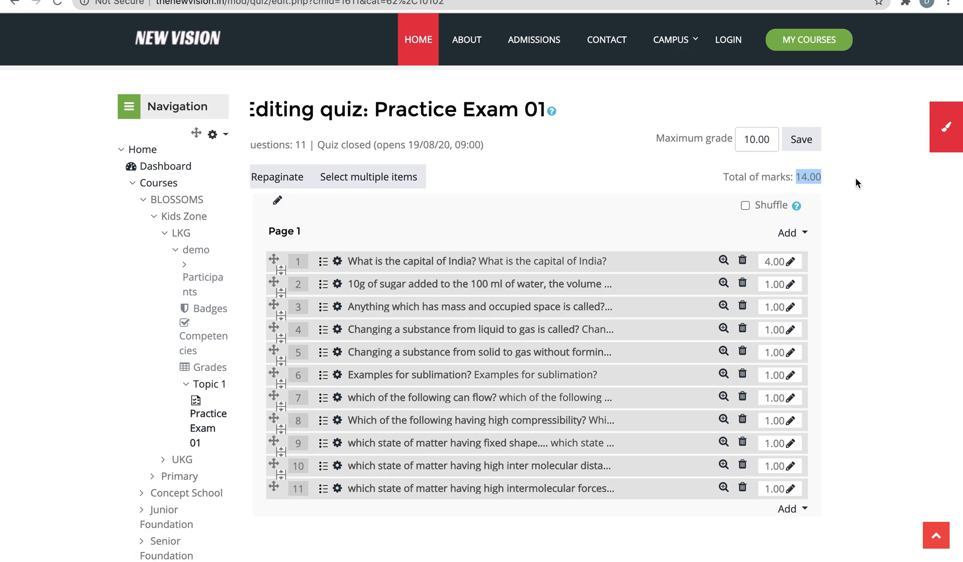
left_click(856, 178)
left_click_drag(766, 285, 768, 284)
left_click(790, 286)
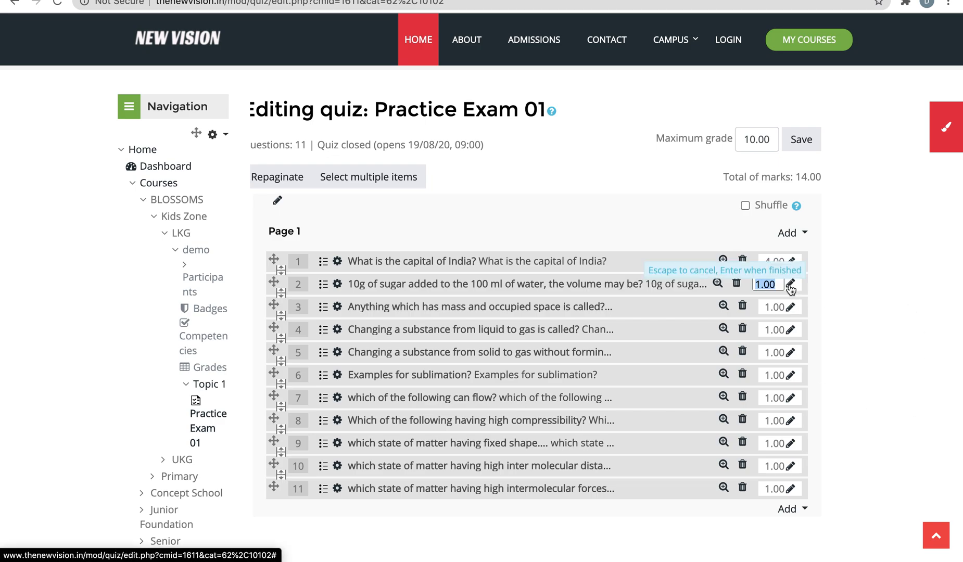
type("2")
key("Return")
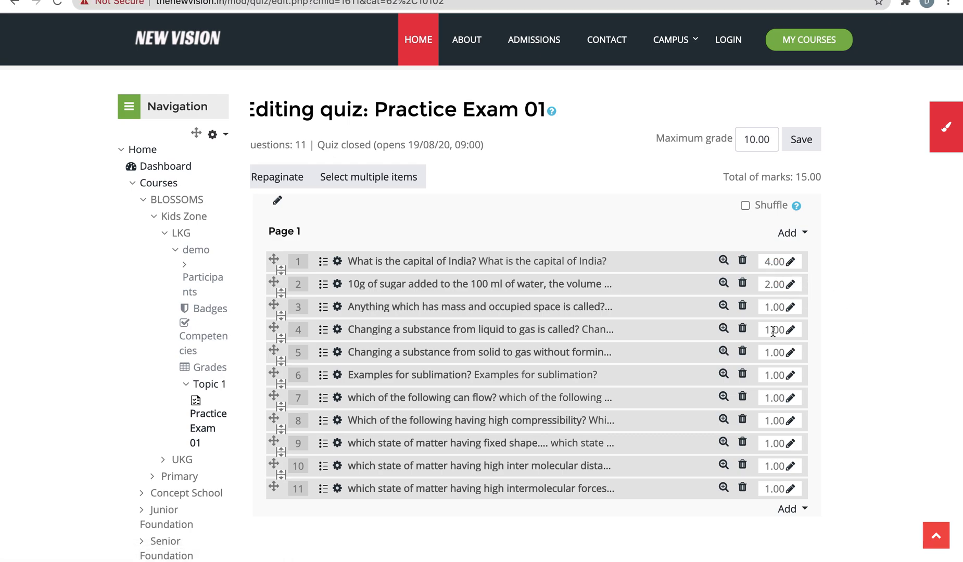
Set the quiz's maximum grade to 15.00 to match the total of marks and save it.
left_click_drag(804, 176, 823, 182)
left_click(823, 180)
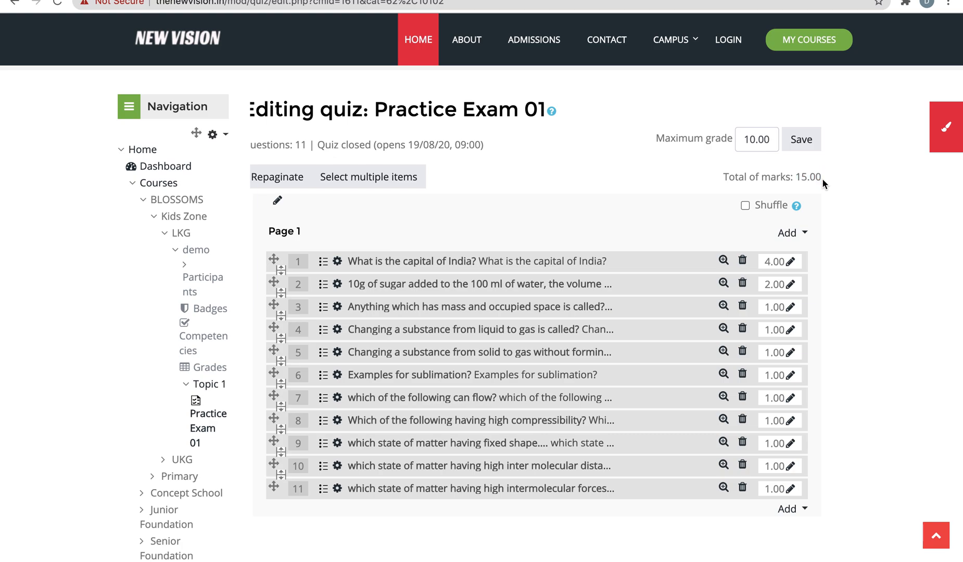
left_click(752, 139)
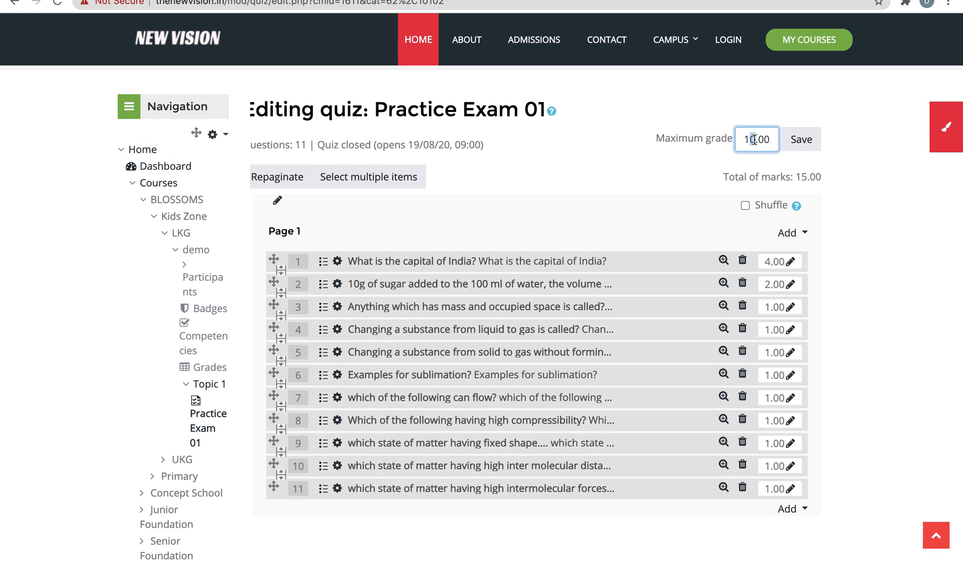
type("5")
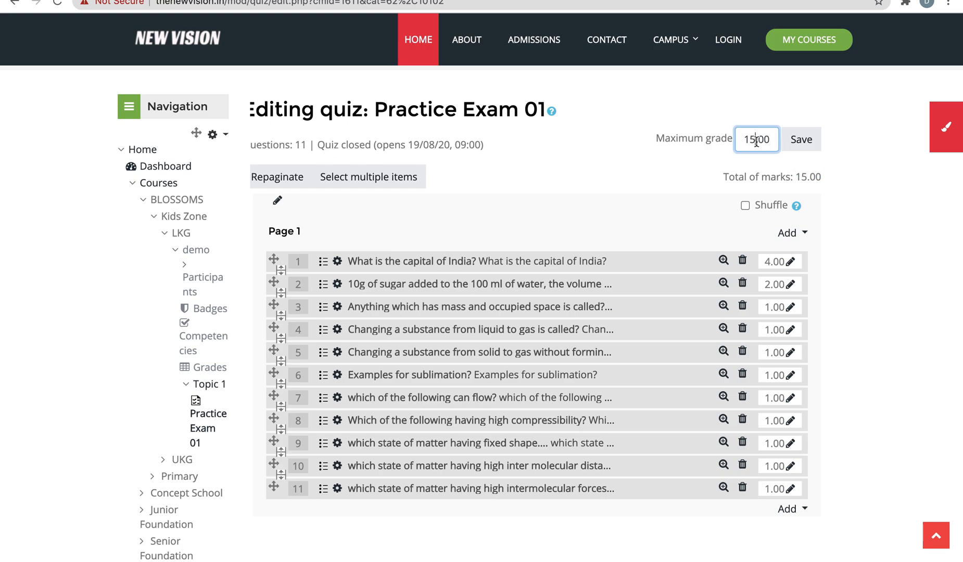
left_click(805, 143)
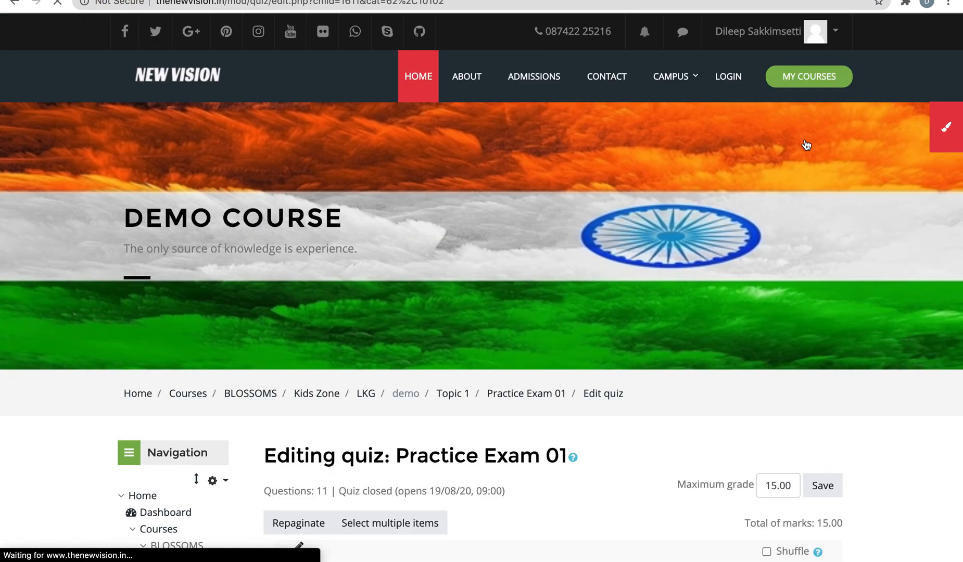
scroll(807, 145, "down", 8)
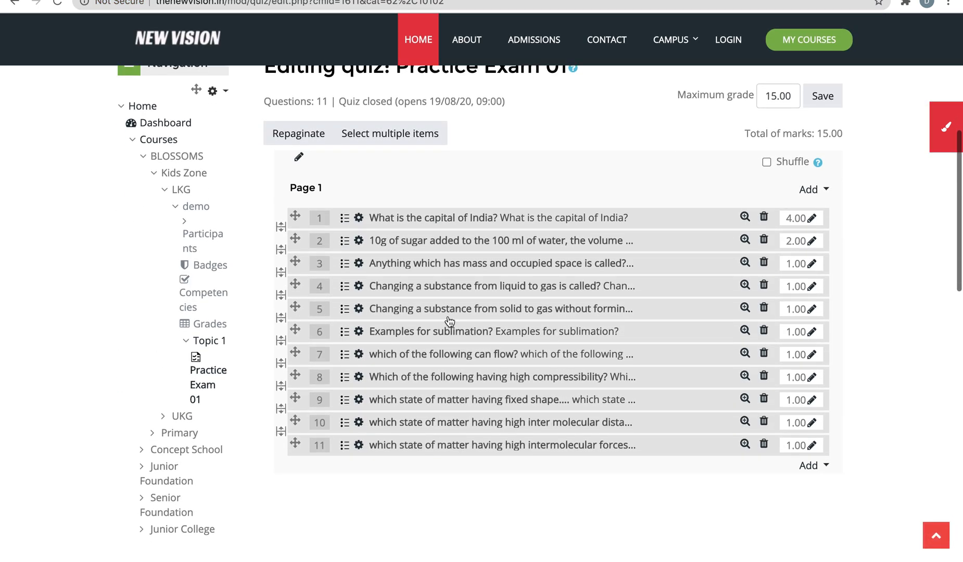
scroll(458, 398, "up", 3)
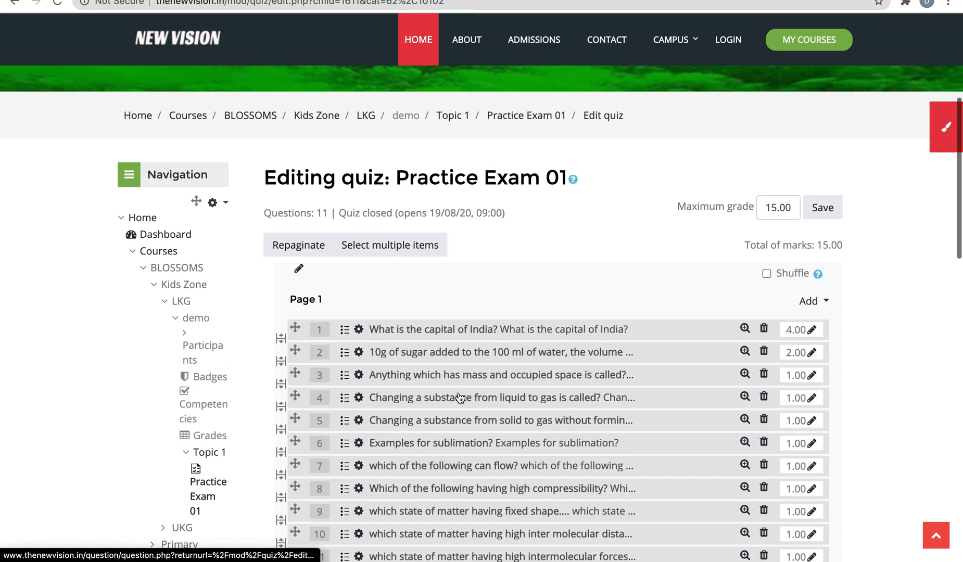
scroll(458, 392, "down", 1)
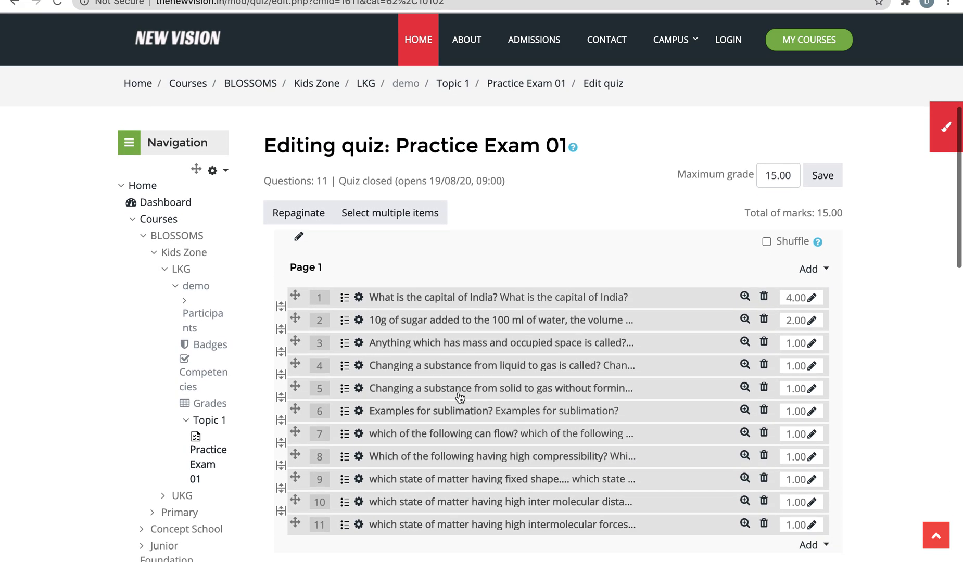
Go back to Topic 1 of the course, open Practice Exam 01 and check its availability and time limit.
left_click(451, 84)
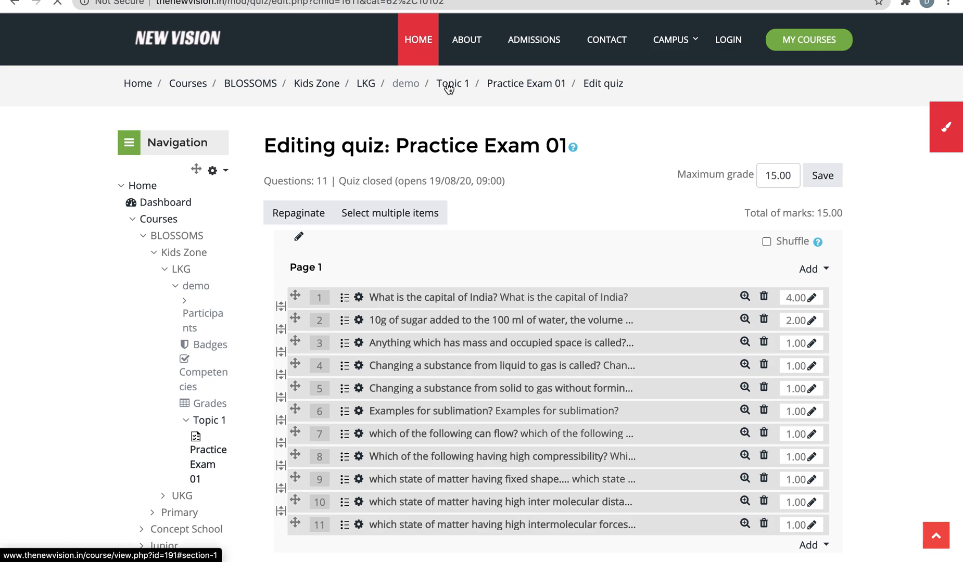
scroll(475, 213, "up", 8)
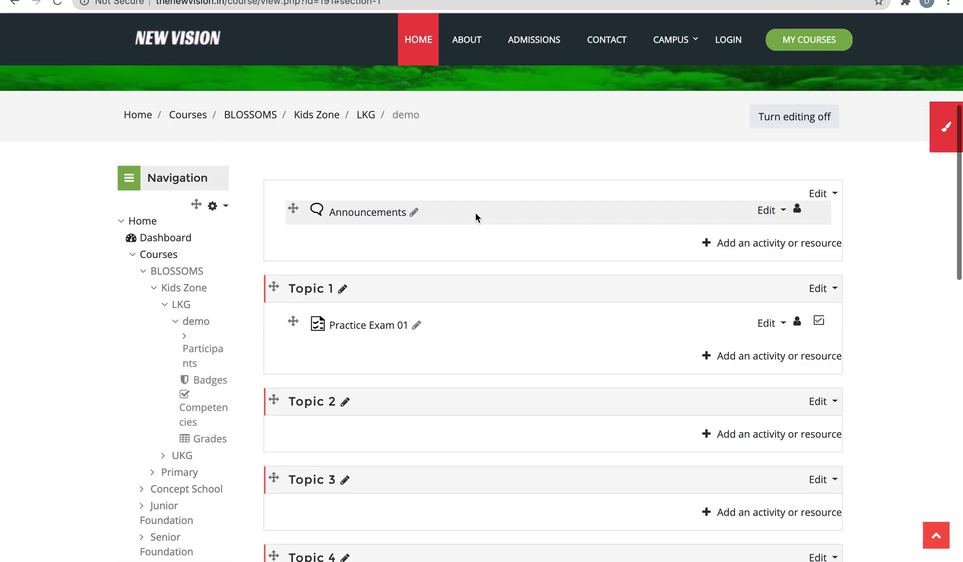
right_click(476, 212)
left_click(458, 188)
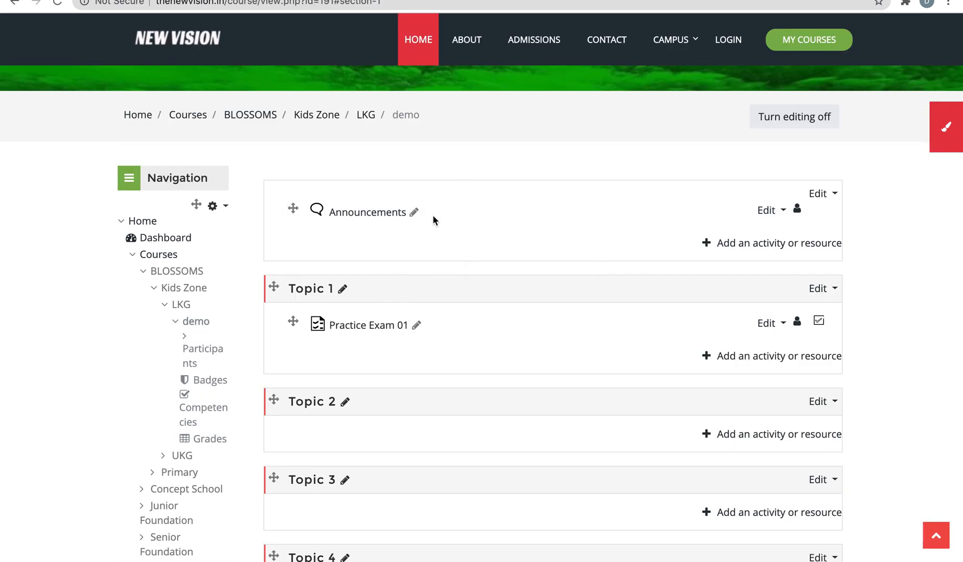
left_click(367, 326)
scroll(436, 363, "down", 5)
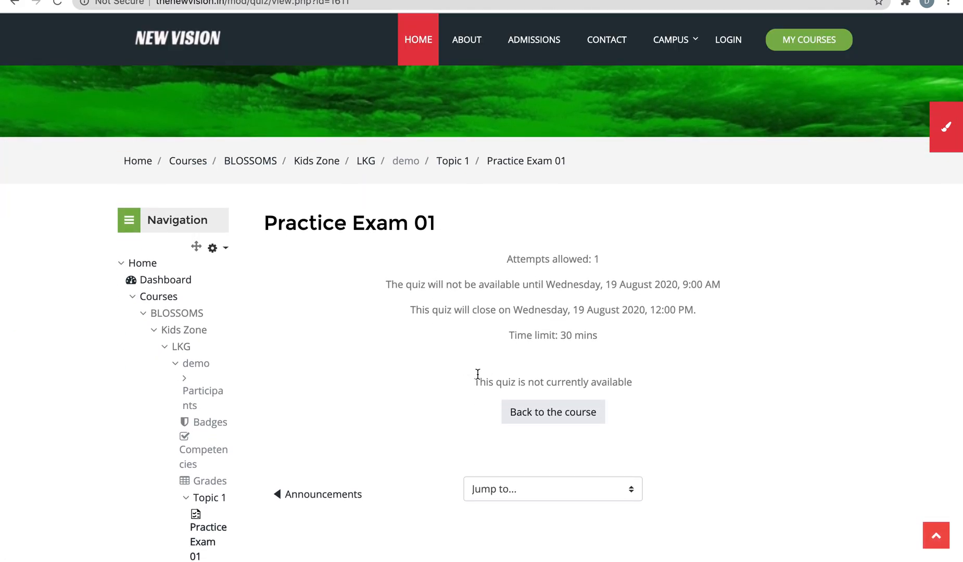
left_click_drag(485, 358, 640, 358)
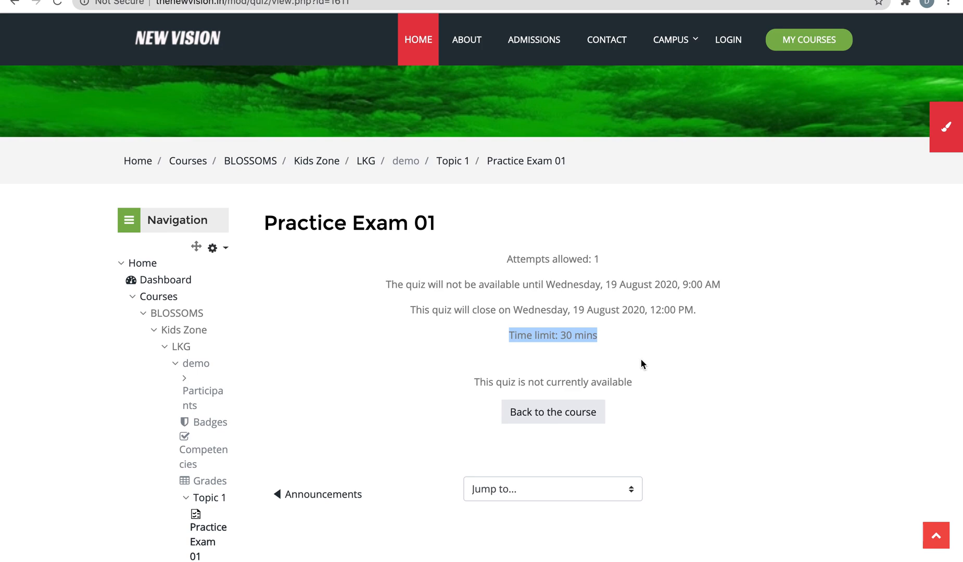
left_click(601, 360)
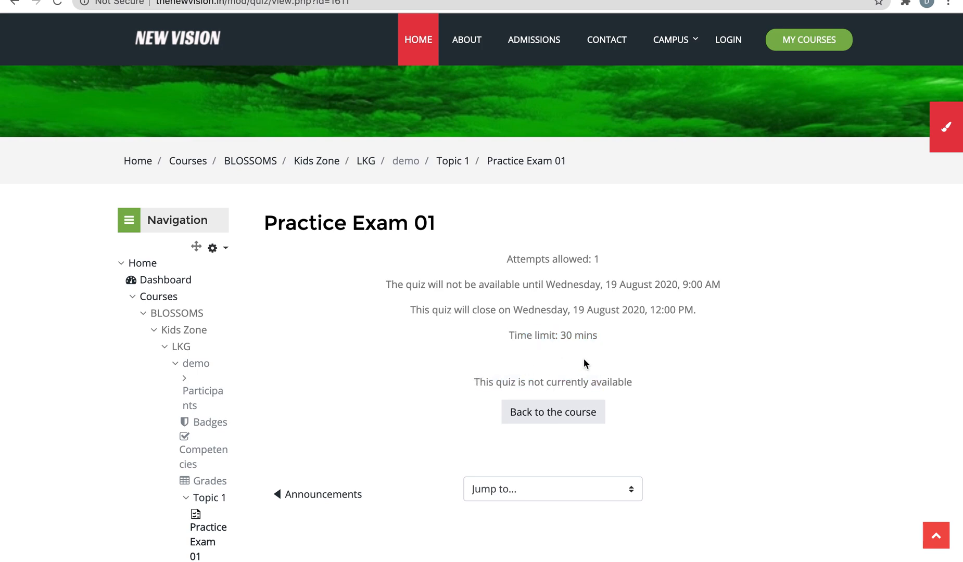
Open the preview of Practice Exam 01 from the quiz administration options.
scroll(350, 328, "down", 10)
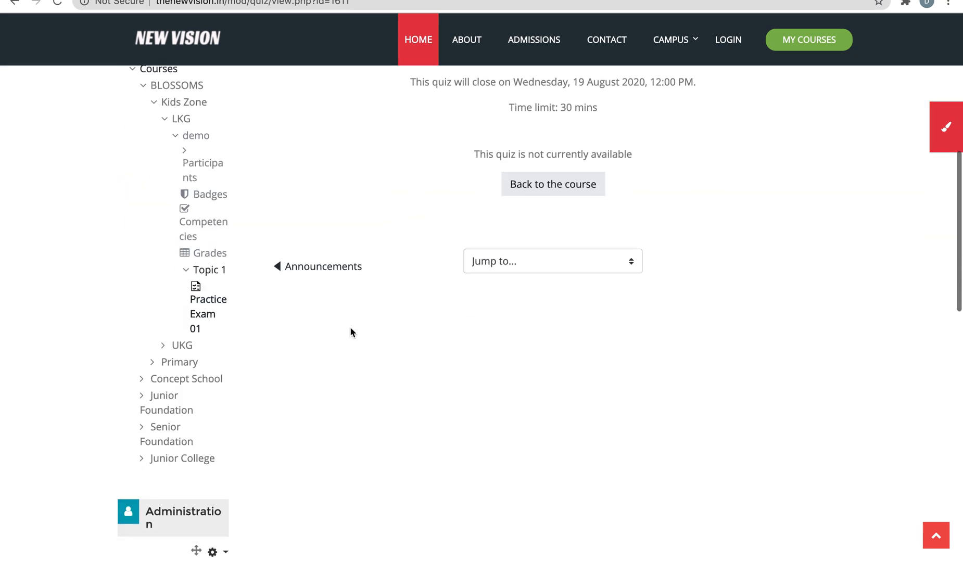
double_click(161, 229)
scroll(161, 230, "down", 2)
scroll(161, 233, "down", 1)
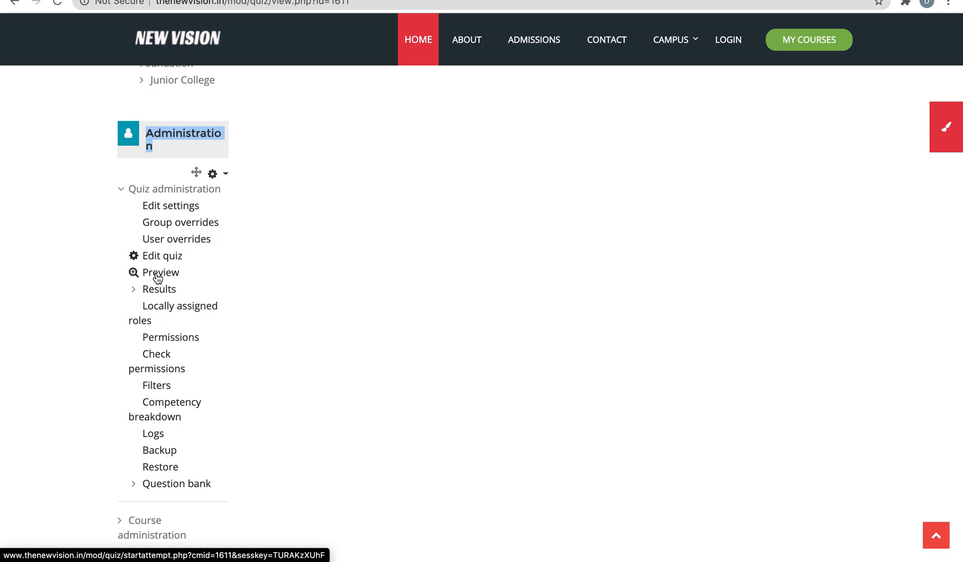
left_click(158, 278)
scroll(457, 315, "down", 5)
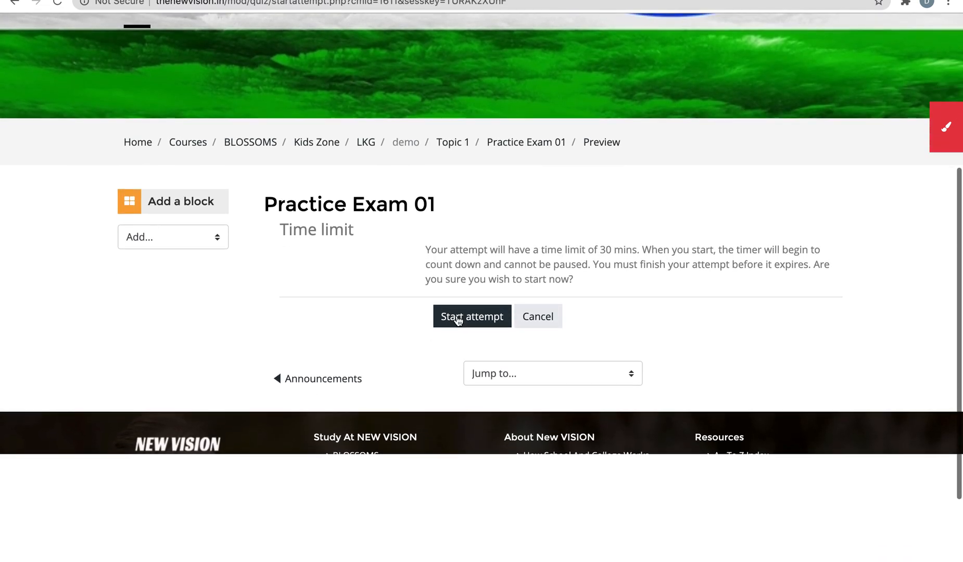
Read the time limit notice for the preview and start the attempt.
left_click_drag(264, 204, 415, 205)
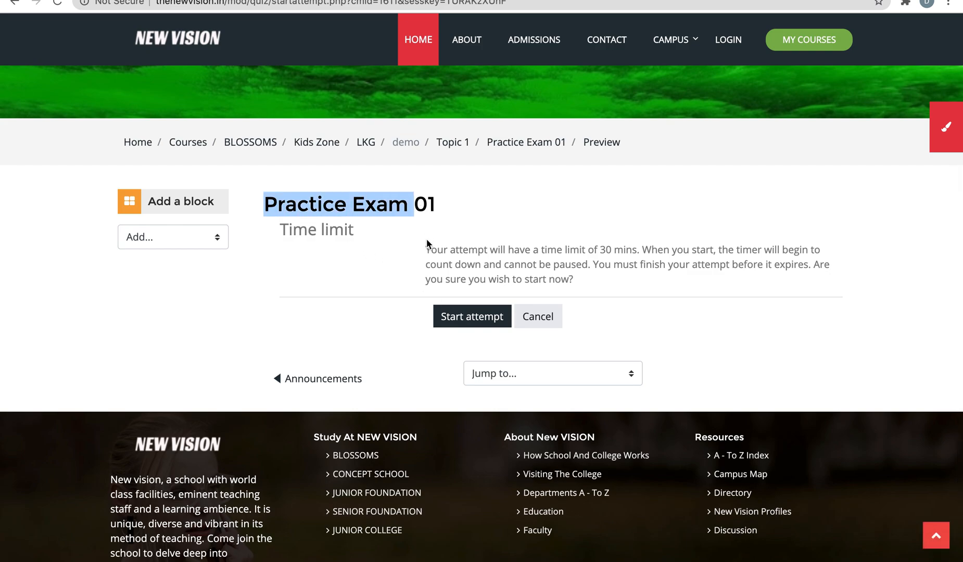
left_click(427, 242)
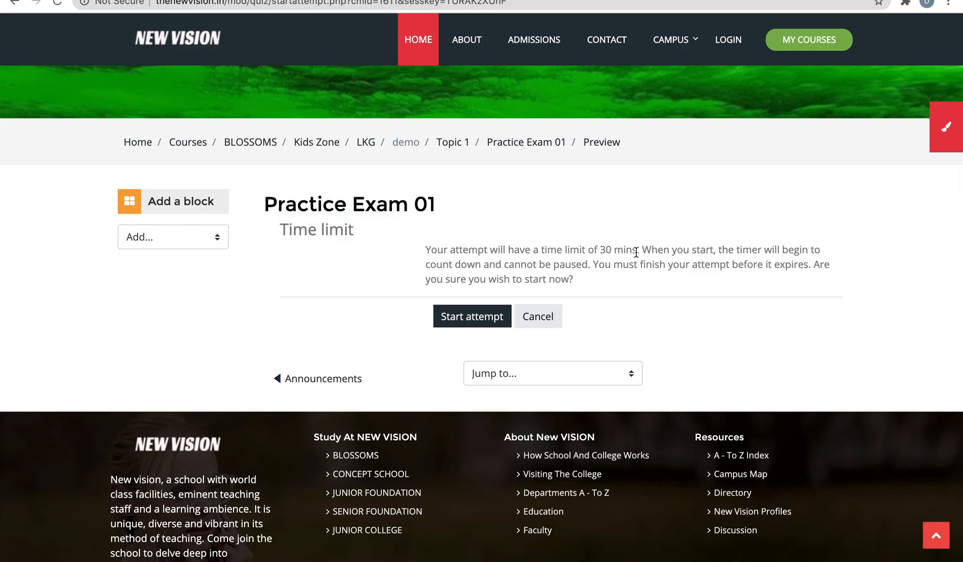
left_click_drag(641, 251, 817, 252)
left_click(752, 252)
left_click_drag(597, 251, 634, 266)
left_click(472, 323)
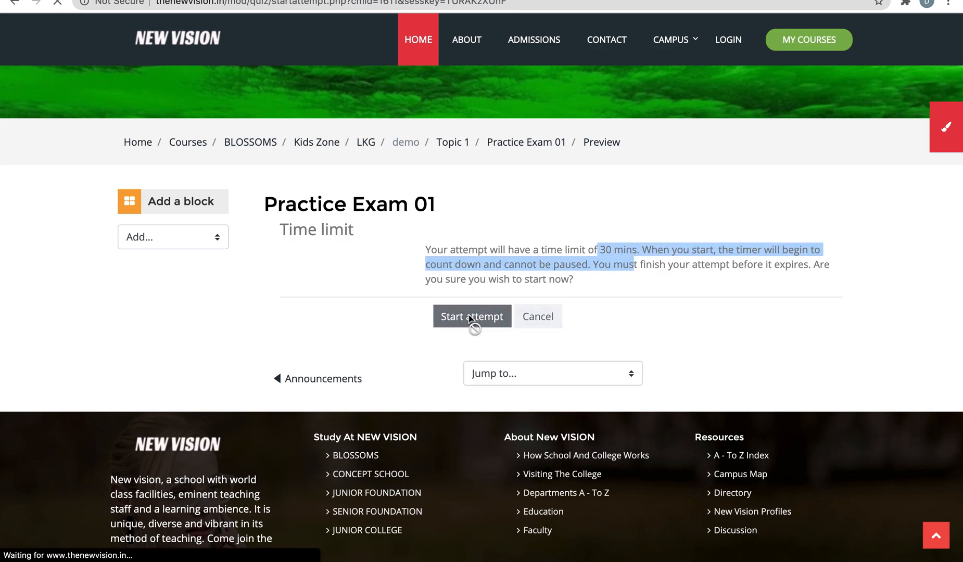
Examine the quiz navigation and the remaining time of the preview attempt.
scroll(469, 318, "down", 5)
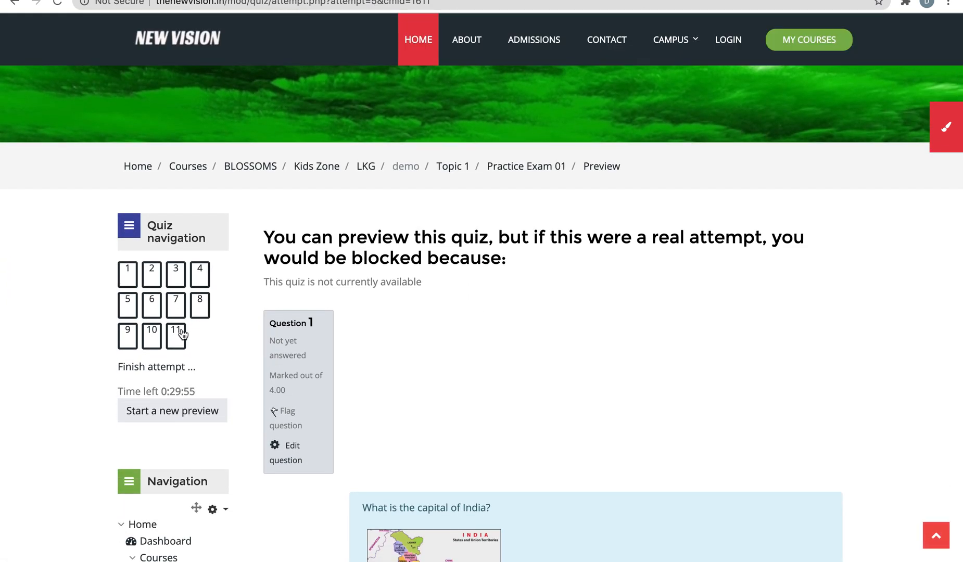
scroll(172, 343, "down", 2)
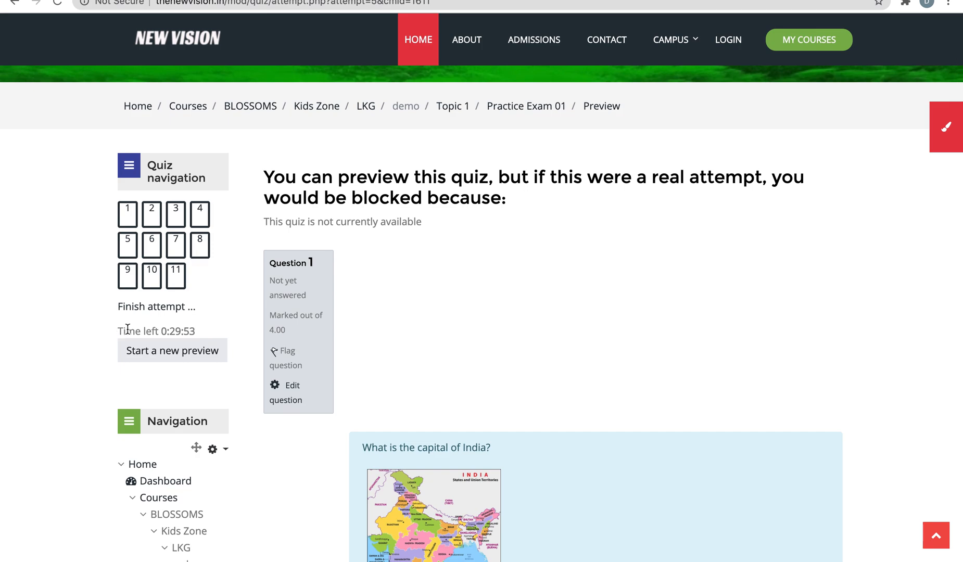
left_click_drag(120, 328, 206, 333)
left_click(214, 326)
scroll(478, 320, "down", 2)
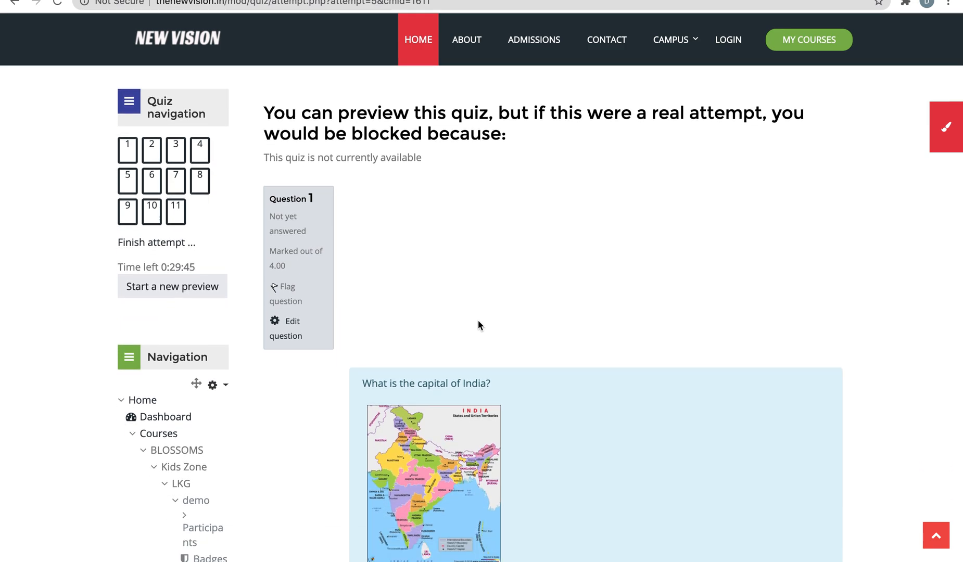
Collapse the Courses tree and review the questions, images and answer choices in the quiz preview.
left_click(133, 435)
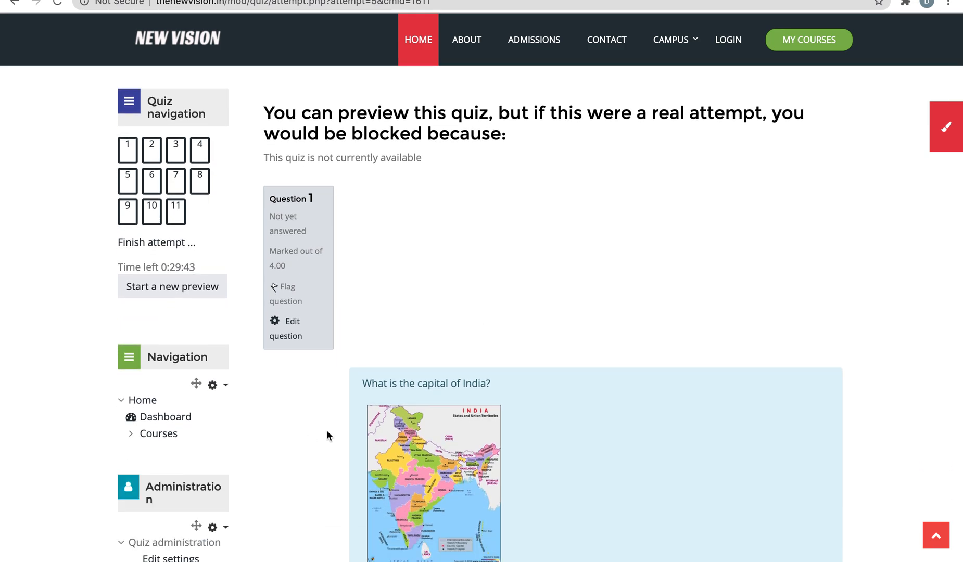
scroll(344, 431, "down", 10)
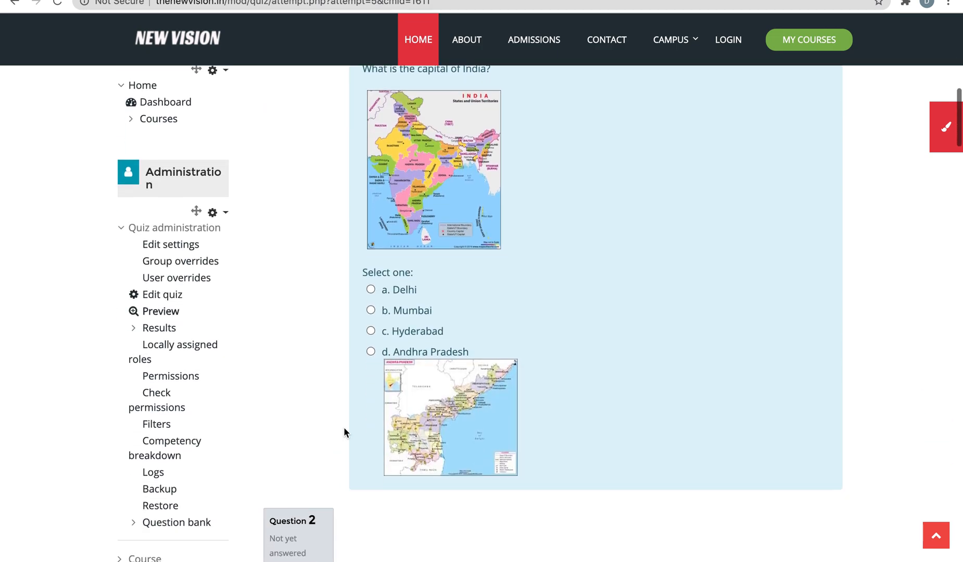
scroll(344, 432, "down", 15)
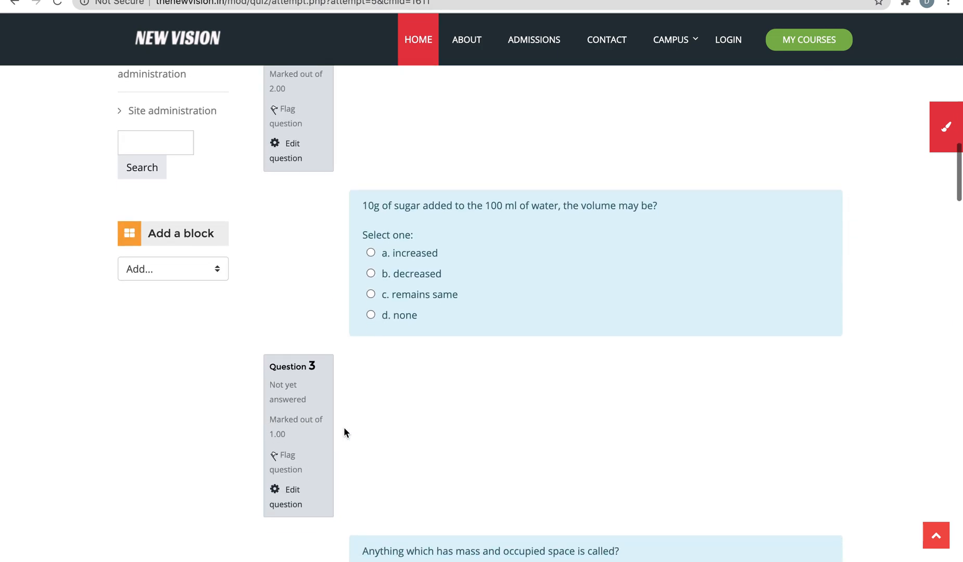
scroll(344, 428, "down", 8)
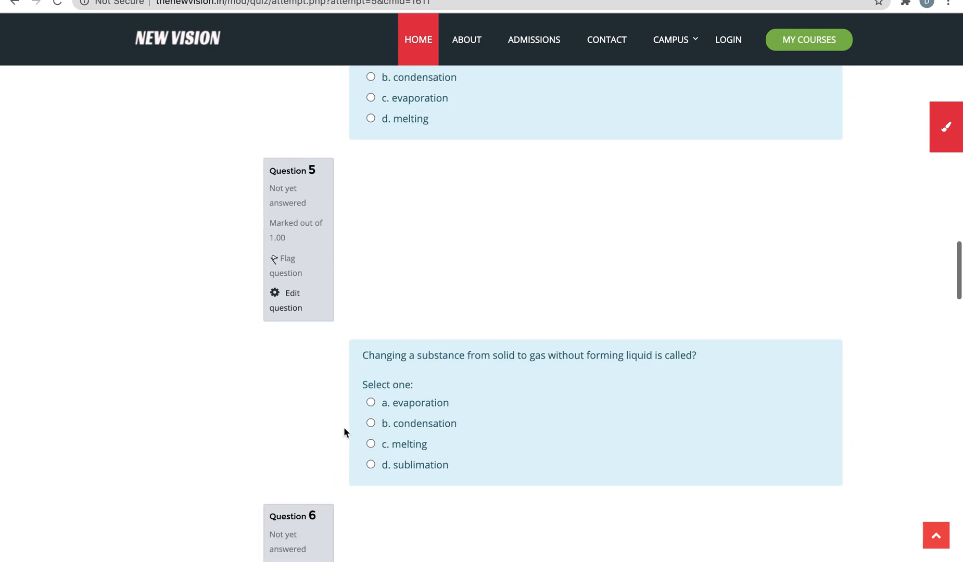
scroll(347, 343, "down", 8)
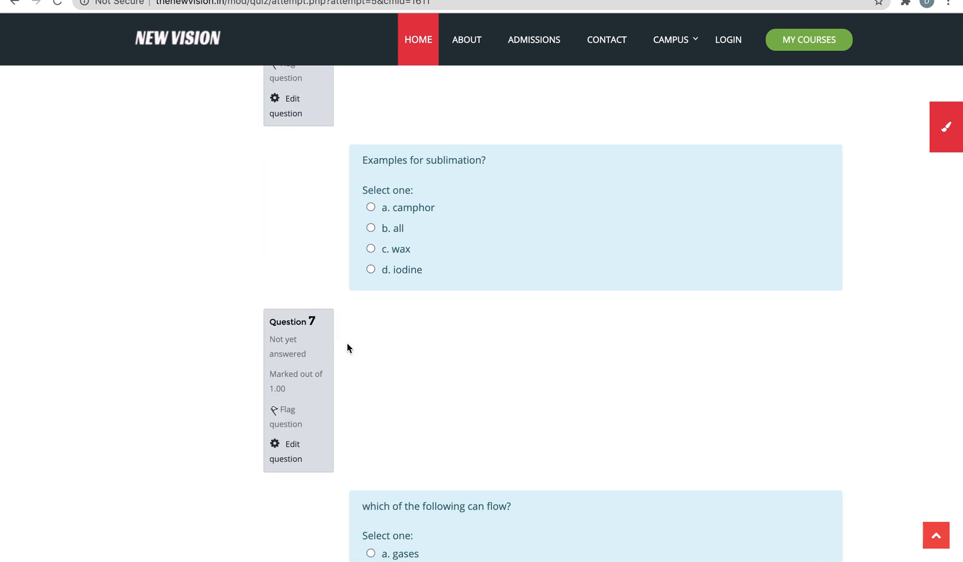
scroll(347, 342, "up", 20)
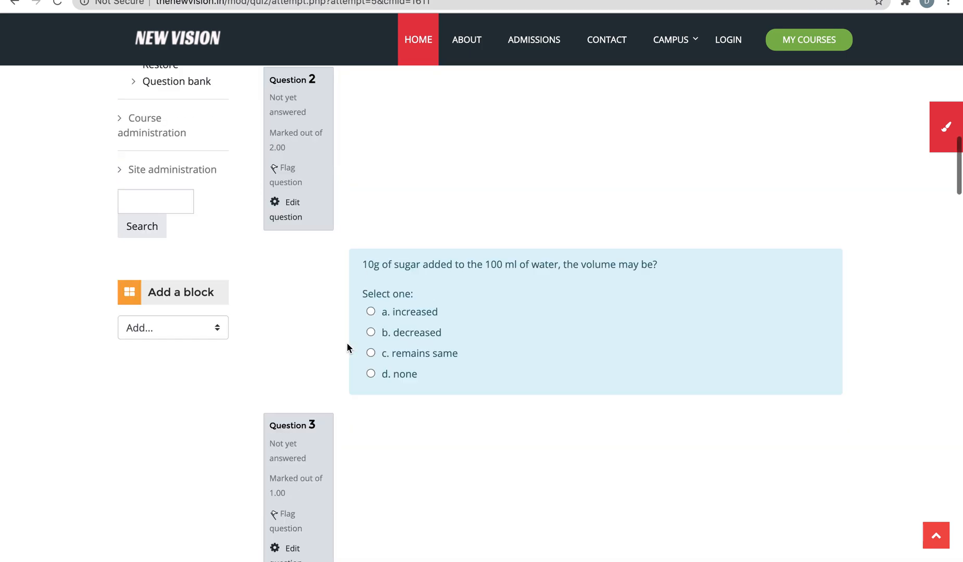
scroll(347, 344, "down", 10)
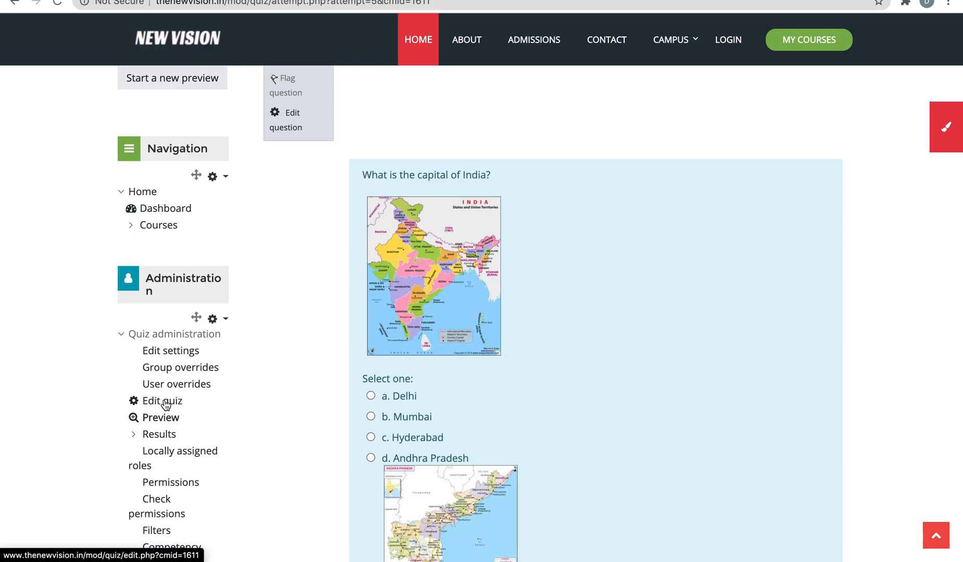
Return to editing Practice Exam 01, repaginate it with 5 questions per page and check the page breaks.
left_click(165, 405)
scroll(441, 358, "down", 5)
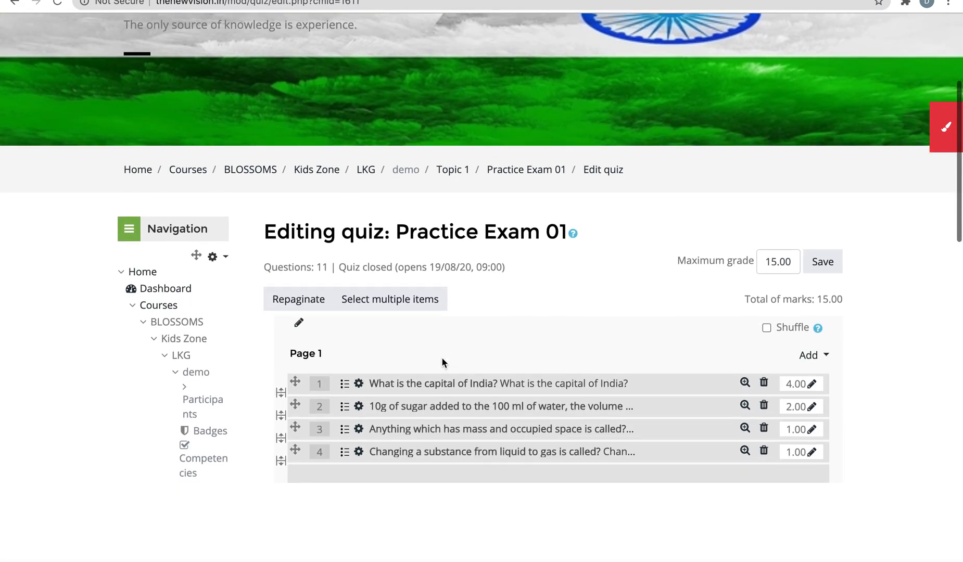
scroll(469, 284, "down", 1)
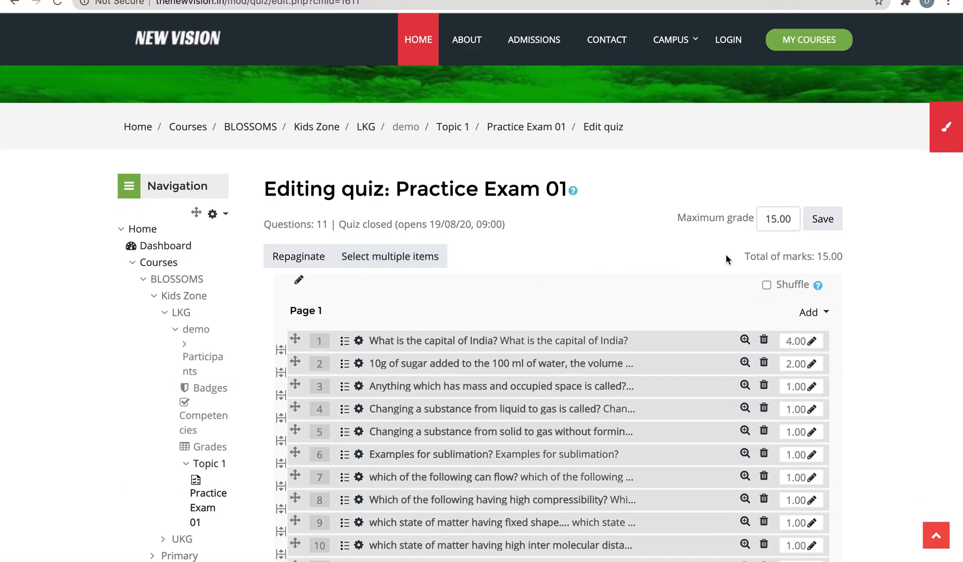
left_click(311, 257)
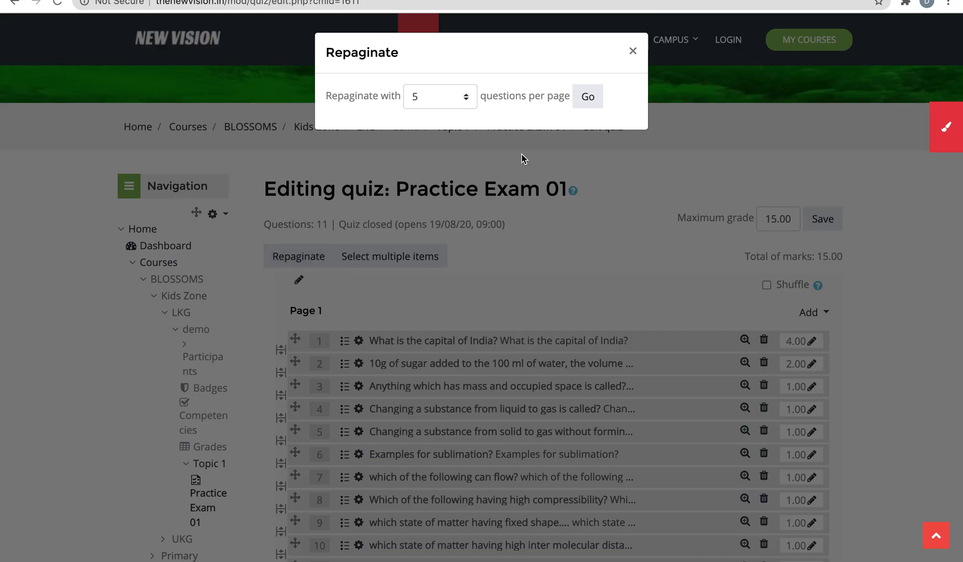
left_click(588, 97)
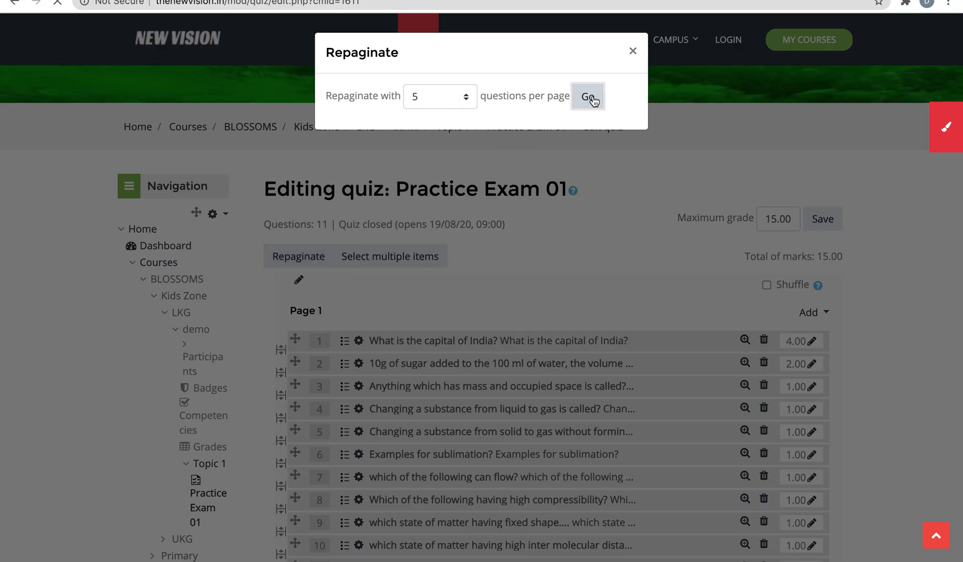
scroll(520, 251, "down", 8)
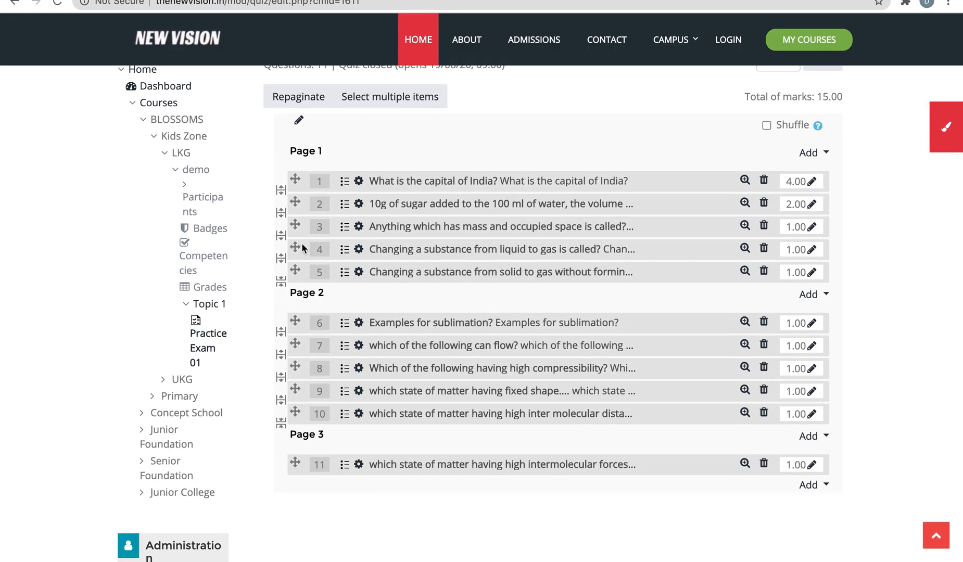
scroll(339, 393, "down", 1)
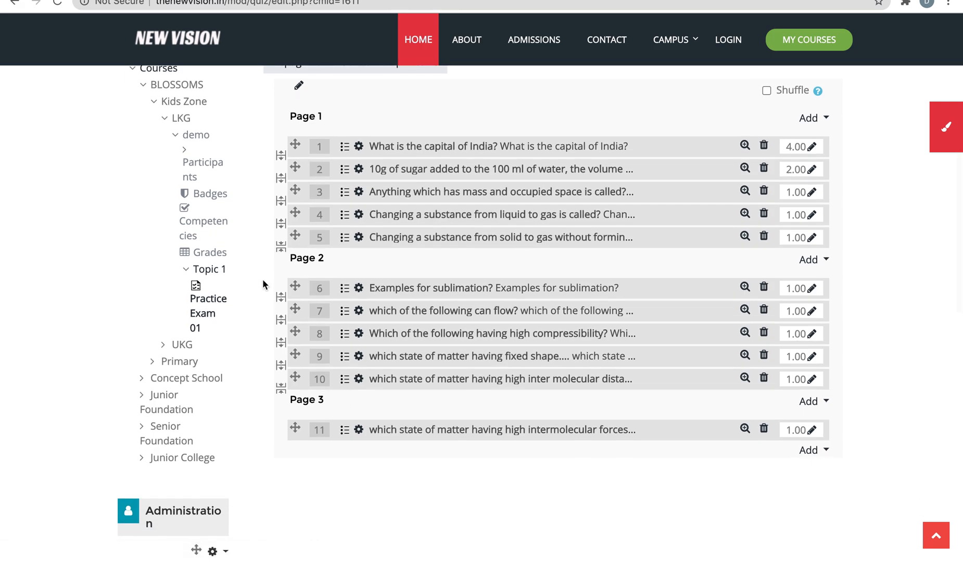
Open the quiz preview from the quiz administration options and start a new attempt.
scroll(262, 281, "down", 1)
scroll(263, 283, "down", 7)
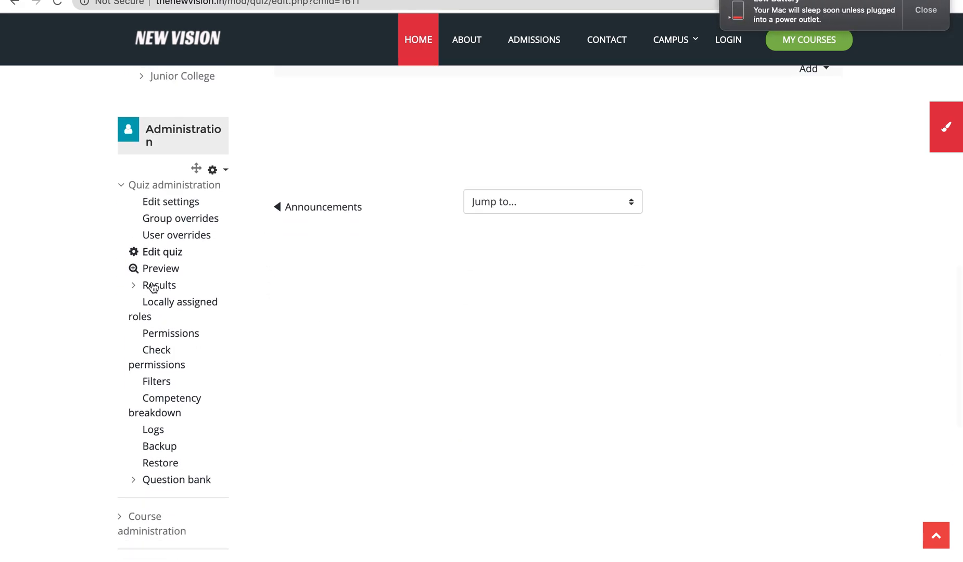
left_click(161, 269)
scroll(423, 354, "down", 5)
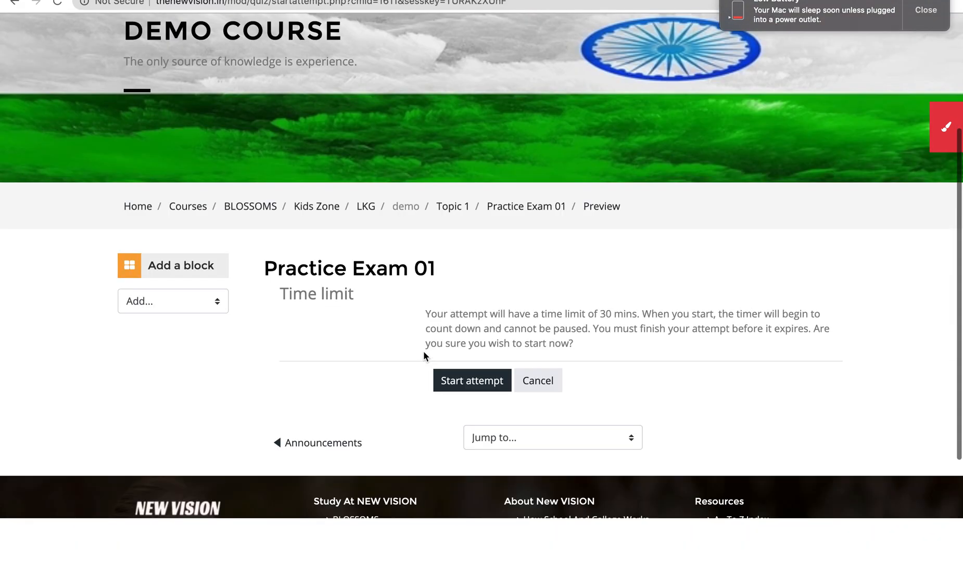
left_click(477, 345)
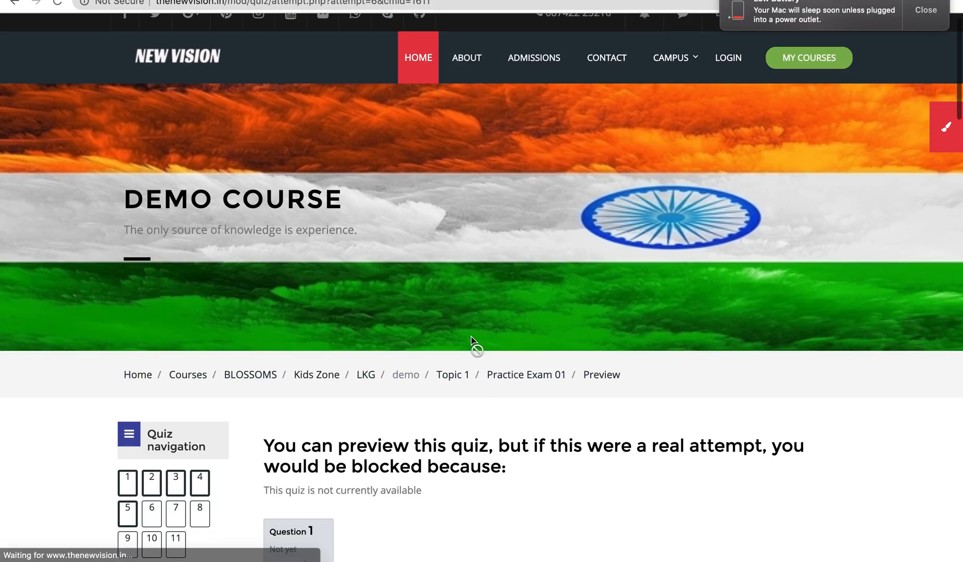
Review the India capital question in the preview attempt and answer it with Hyderabad.
scroll(471, 341, "down", 4)
scroll(472, 341, "down", 7)
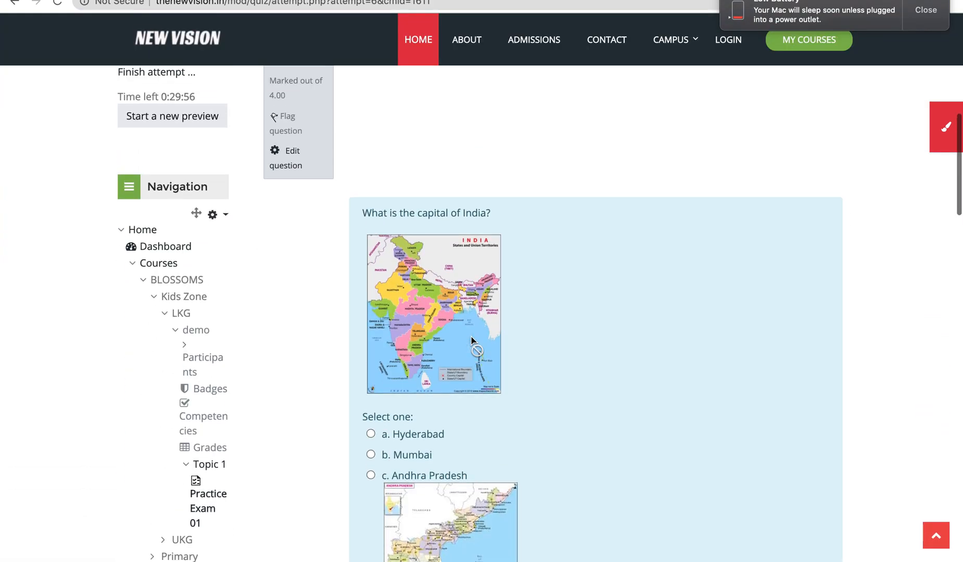
scroll(471, 340, "up", 3)
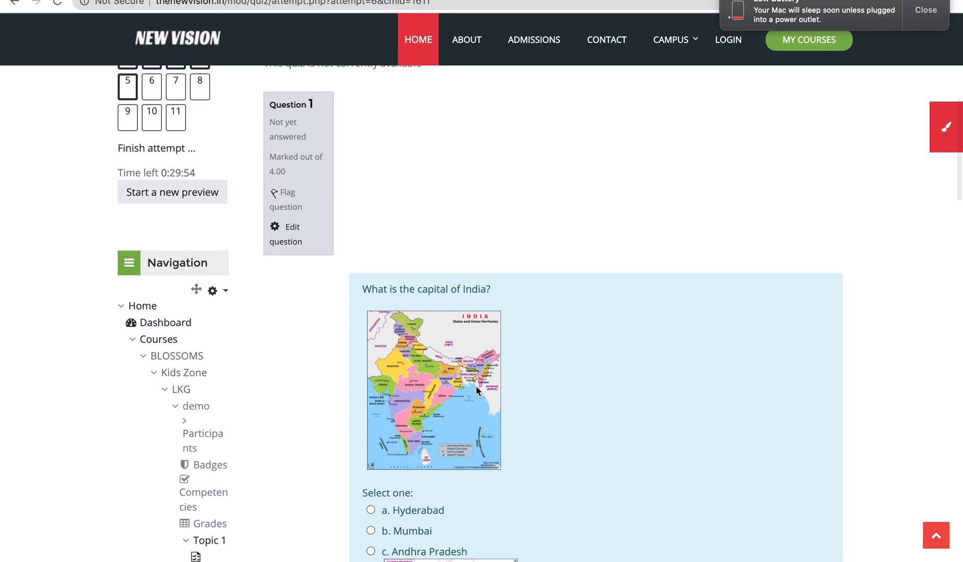
scroll(474, 386, "down", 5)
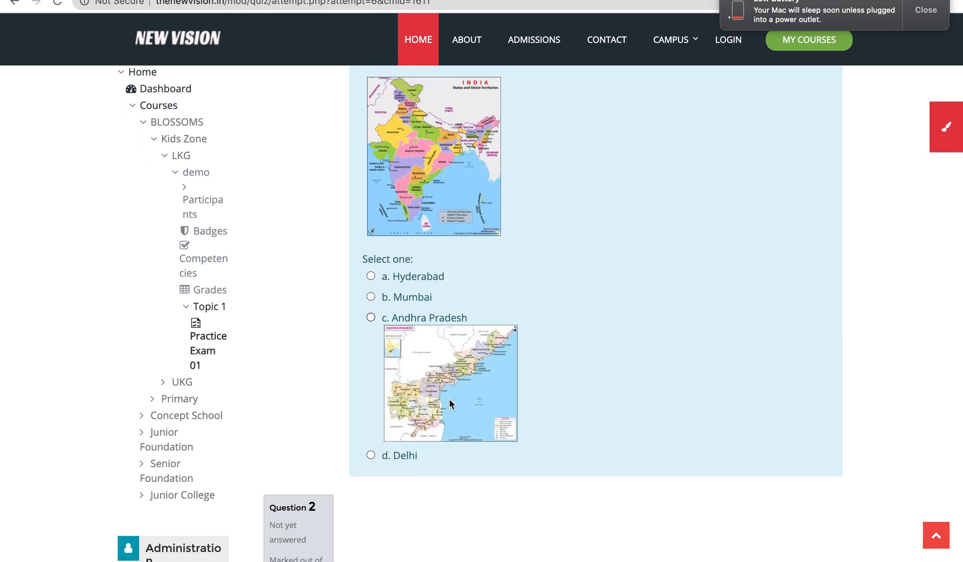
scroll(449, 399, "down", 1)
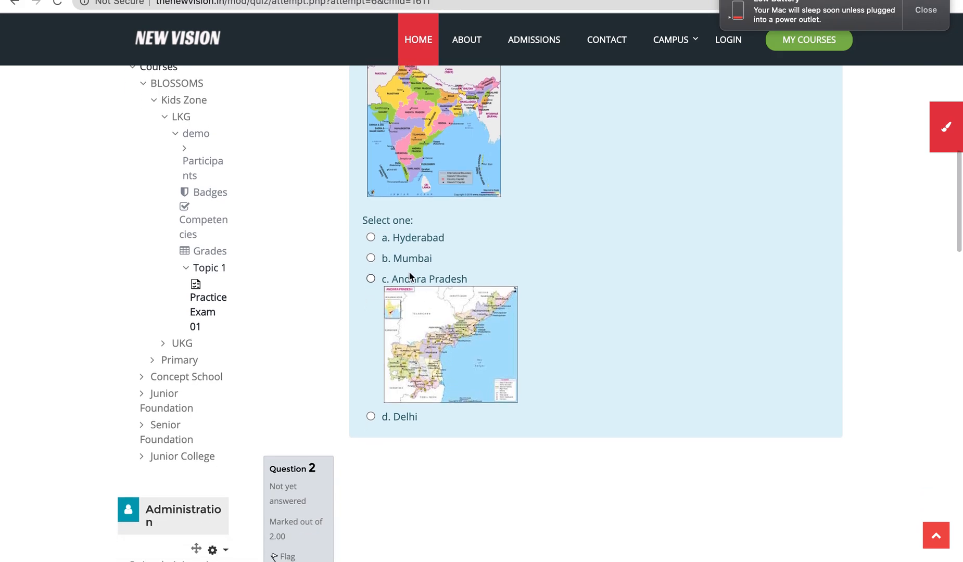
left_click(399, 237)
scroll(428, 309, "down", 6)
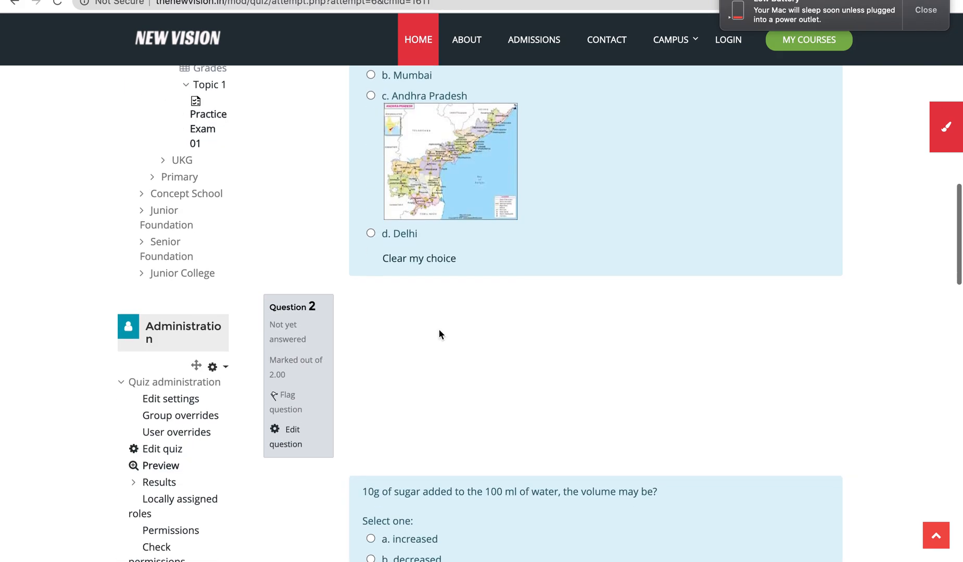
Answer question 2 with increased, question 3 with element and question 5 with sublimation, leaving question 4 blank, and go to the second page.
left_click(433, 394)
scroll(411, 400, "down", 5)
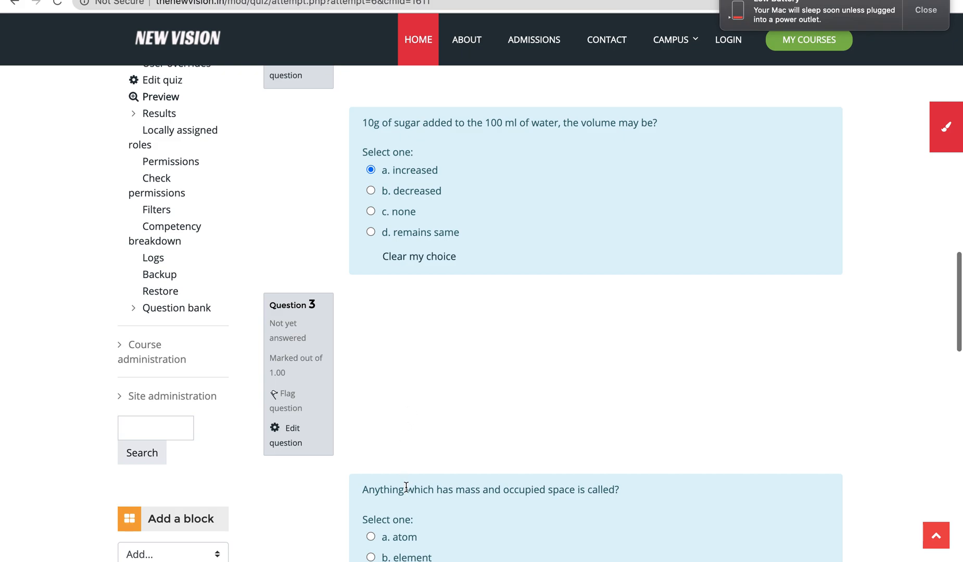
left_click(404, 490)
scroll(403, 489, "down", 14)
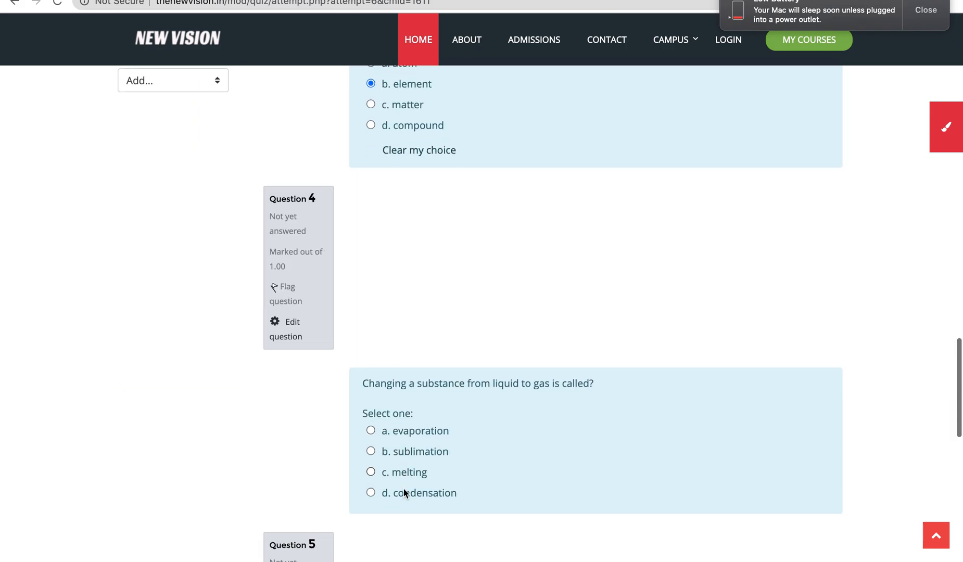
scroll(404, 489, "down", 1)
left_click(404, 504)
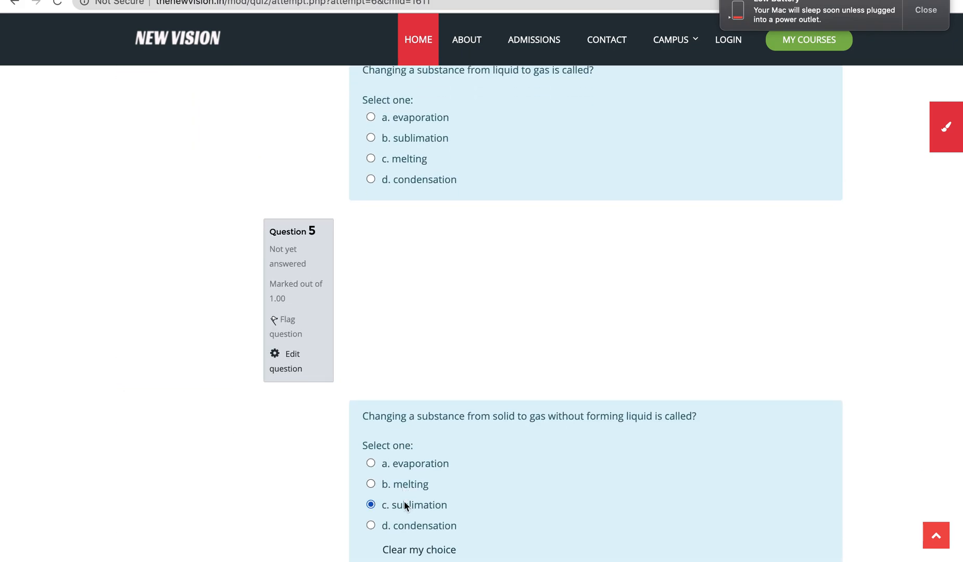
scroll(404, 503, "down", 6)
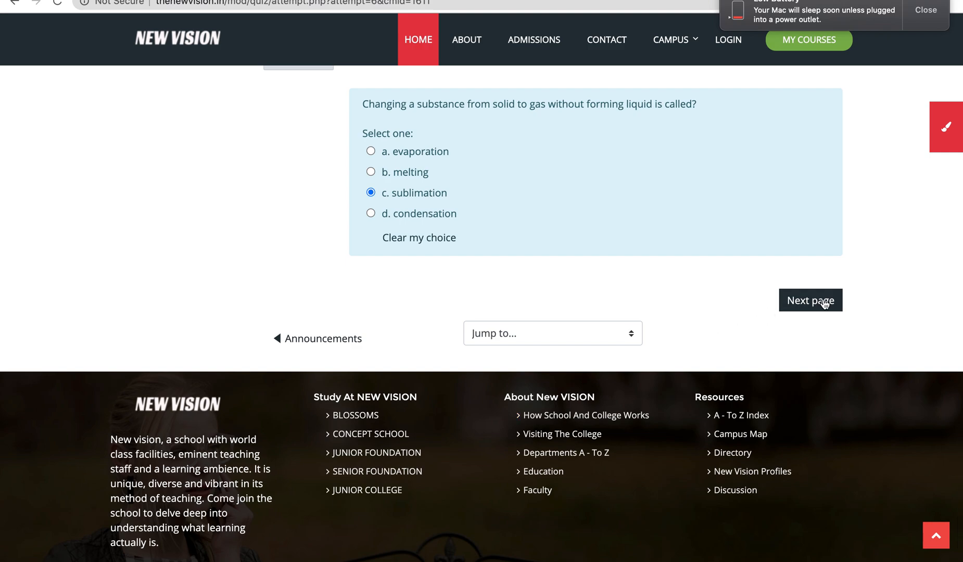
left_click(824, 305)
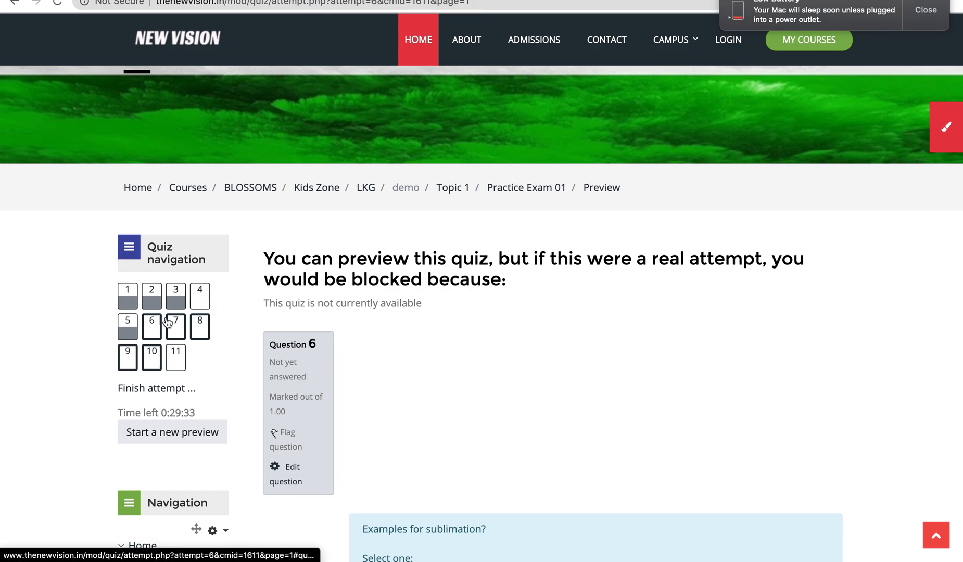
Leave question 6 blank, answer question 7 with the option covering both B and C, and choose an answer for question 8.
scroll(397, 305, "down", 5)
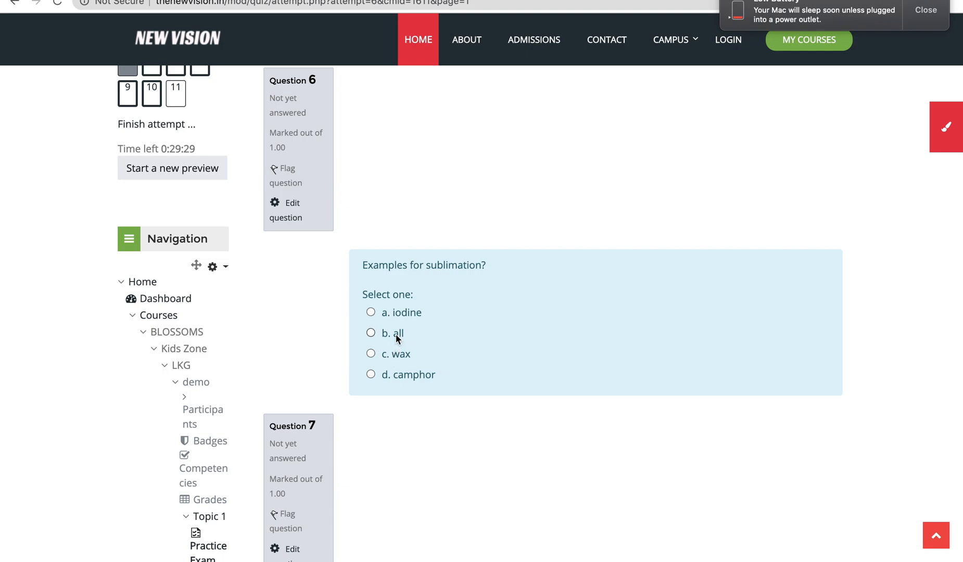
scroll(396, 338, "down", 5)
left_click(396, 430)
scroll(395, 429, "down", 8)
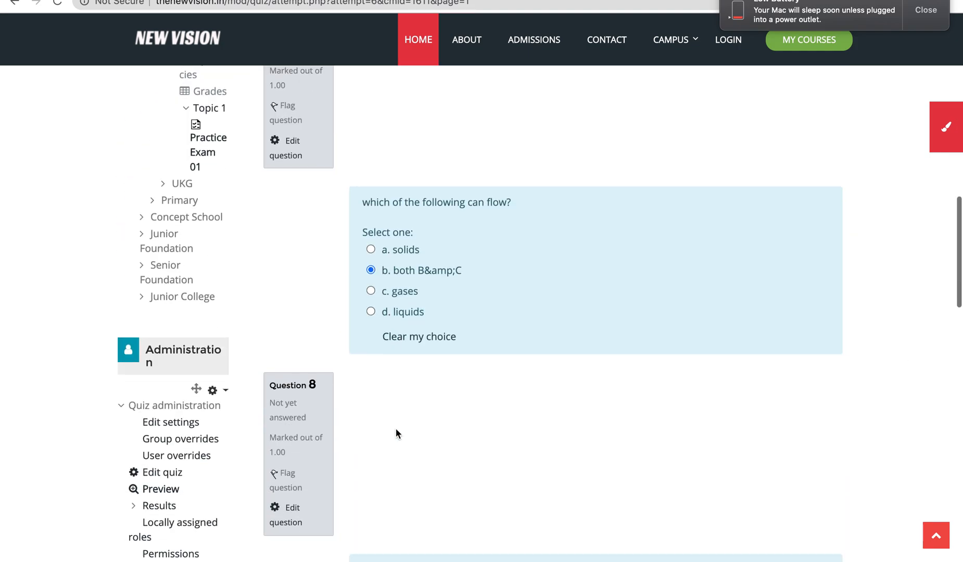
left_click(393, 415)
Answer question 9 with solids and question 10 with none, and continue to the last page.
scroll(393, 415, "down", 8)
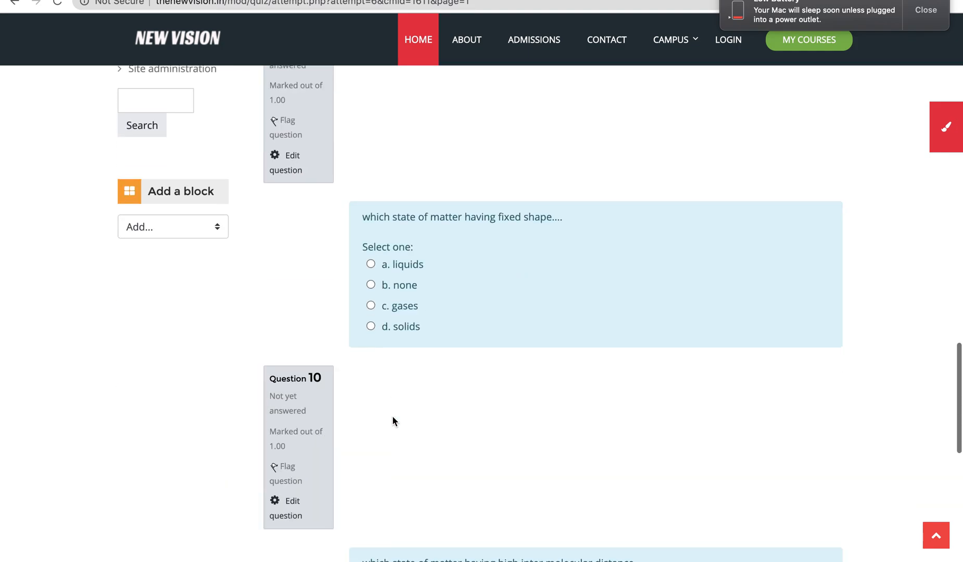
left_click(398, 326)
scroll(397, 322, "down", 7)
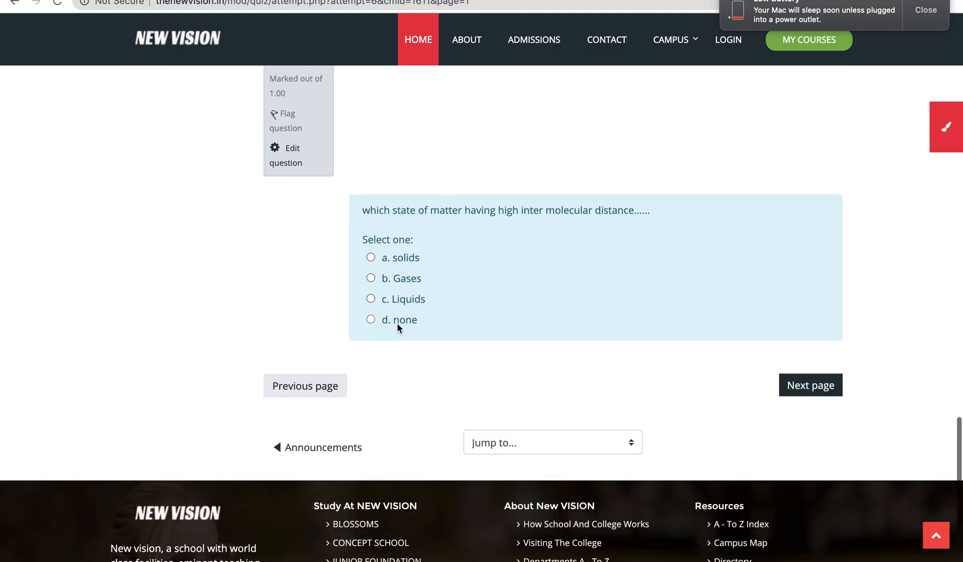
left_click(397, 321)
left_click(795, 406)
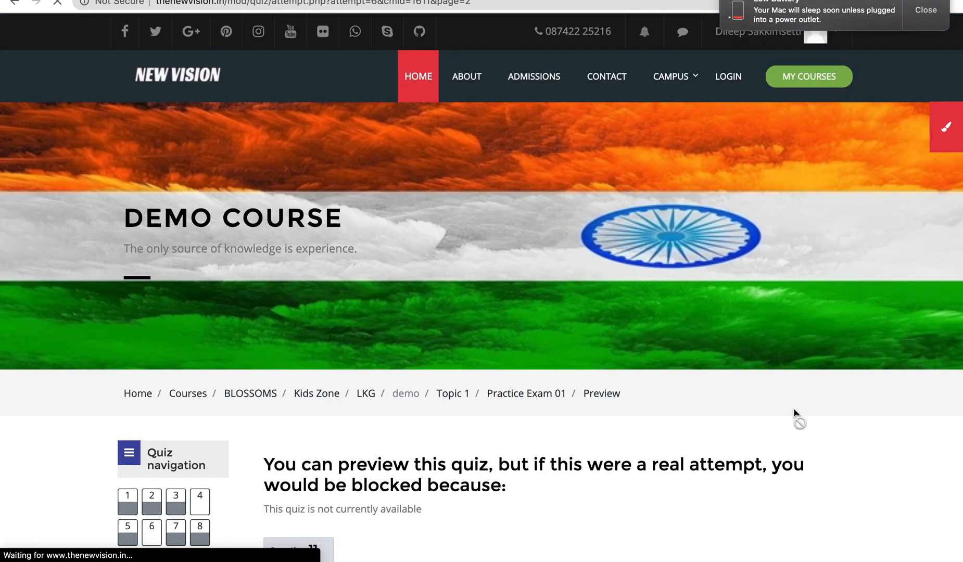
Answer question 11 with none, and clear that choice again.
scroll(795, 419, "down", 7)
left_click(393, 361)
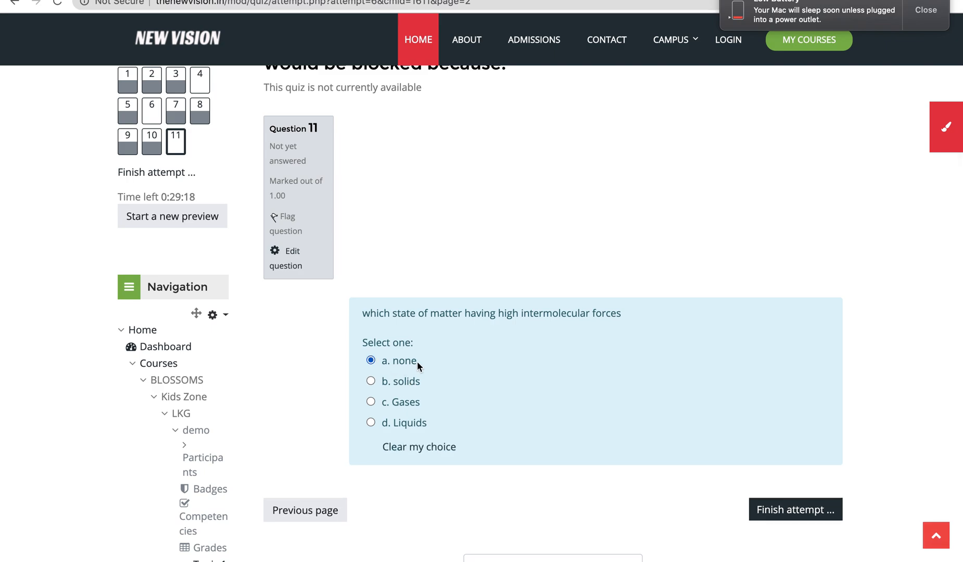
scroll(553, 456, "down", 2)
scroll(554, 461, "down", 2)
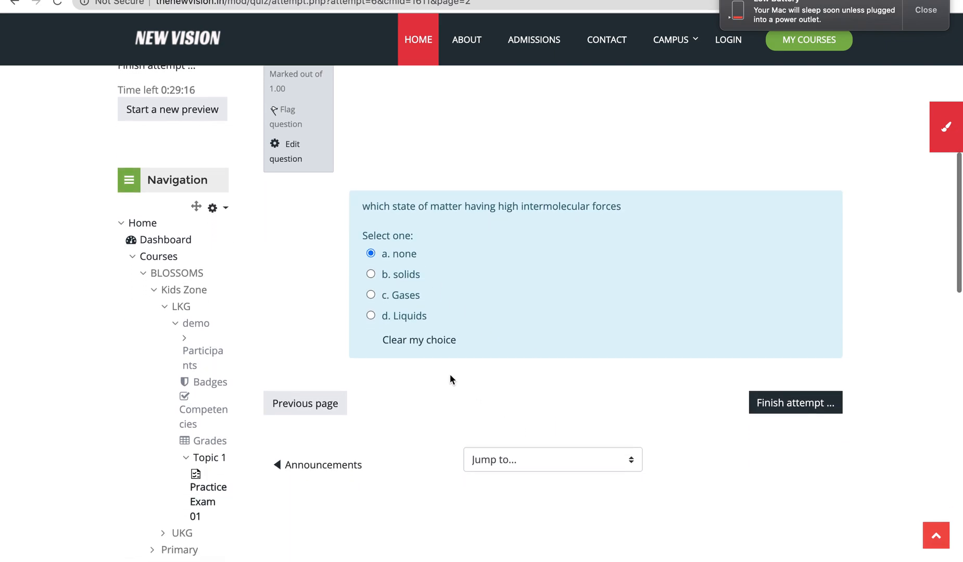
left_click(416, 341)
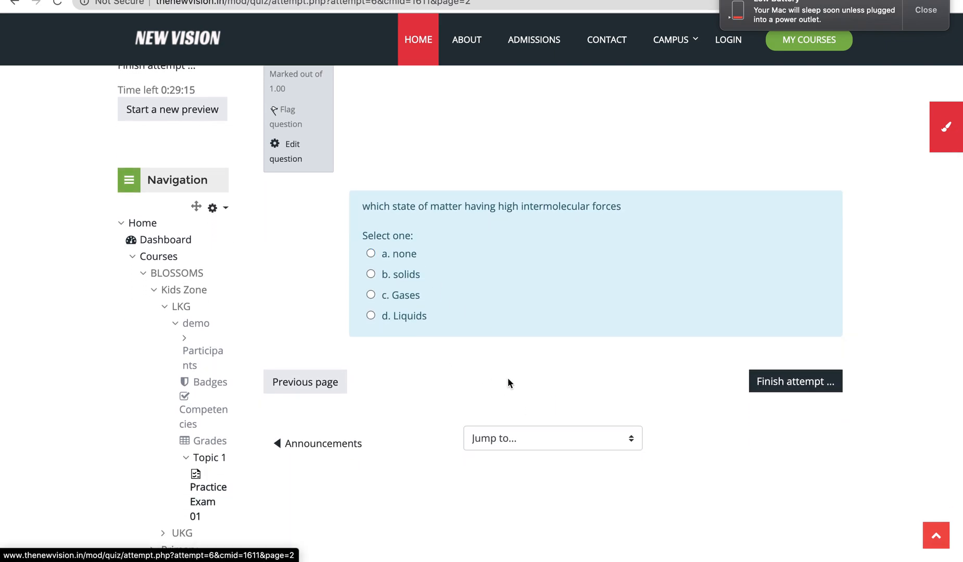
Finish the attempt, dismiss the low battery notification and review each question's answer status in the summary.
left_click(802, 384)
scroll(802, 383, "down", 10)
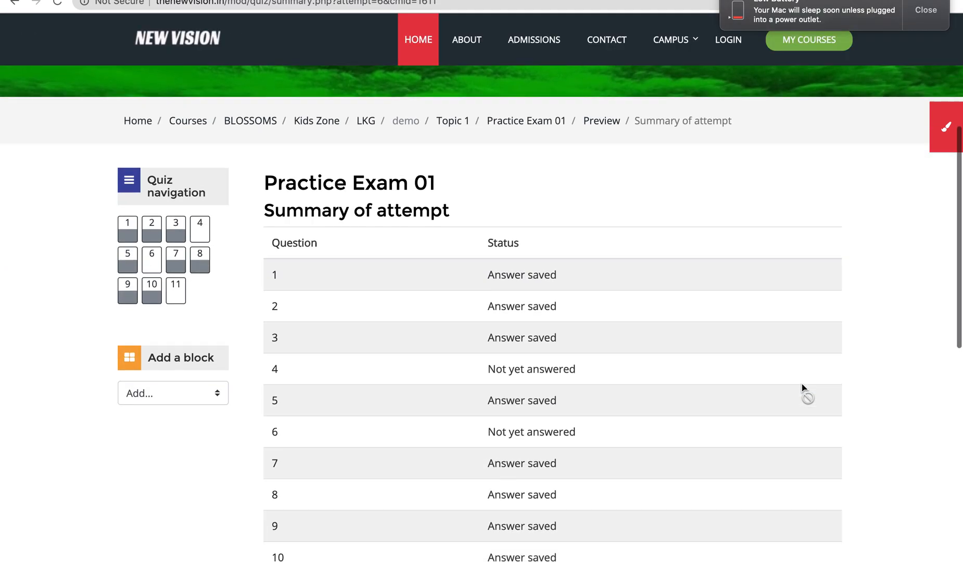
scroll(779, 359, "down", 1)
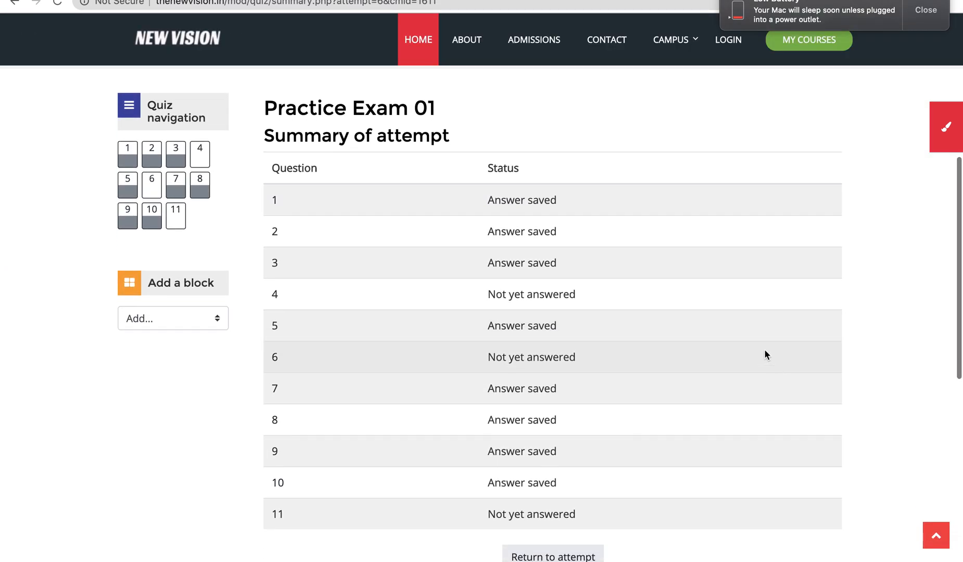
left_click(920, 11)
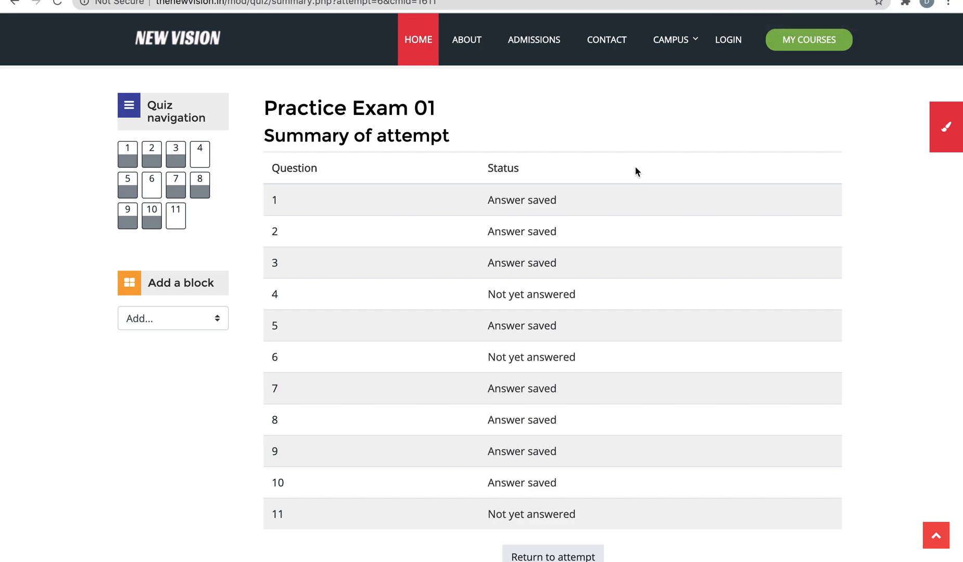
left_click_drag(487, 199, 585, 295)
left_click(588, 295)
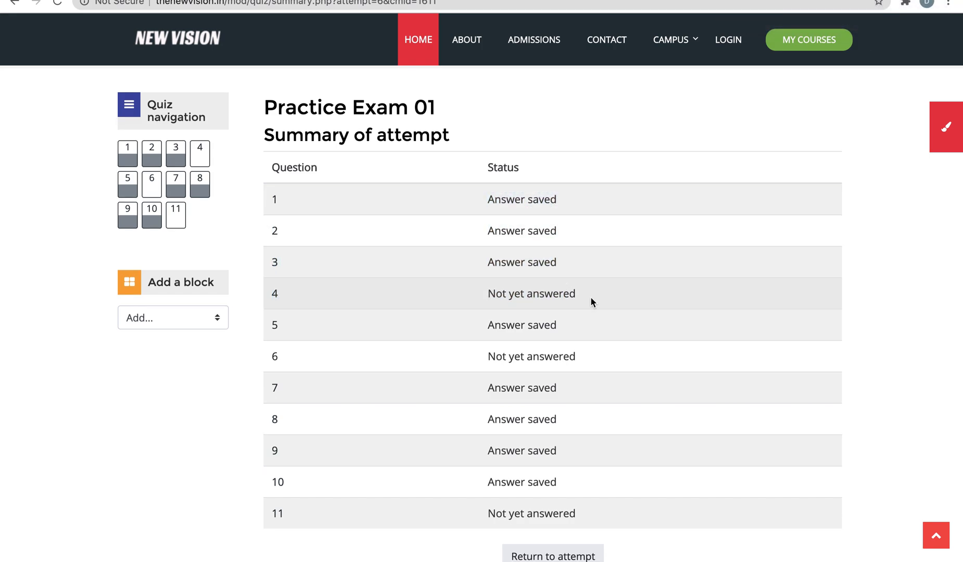
Submit all answers of the Practice Exam 01 attempt and confirm the final submission.
scroll(590, 294, "down", 4)
scroll(531, 403, "down", 5)
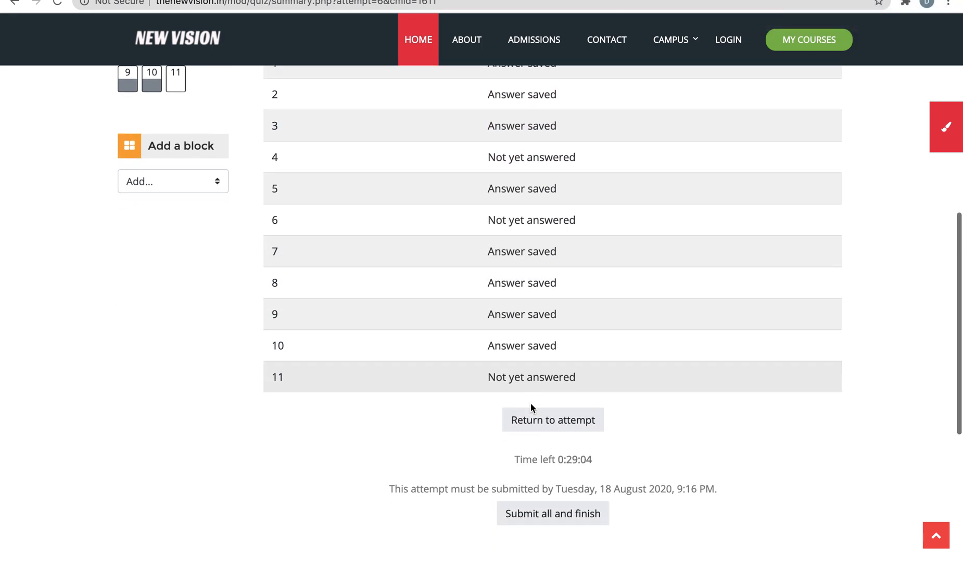
left_click_drag(513, 337, 601, 337)
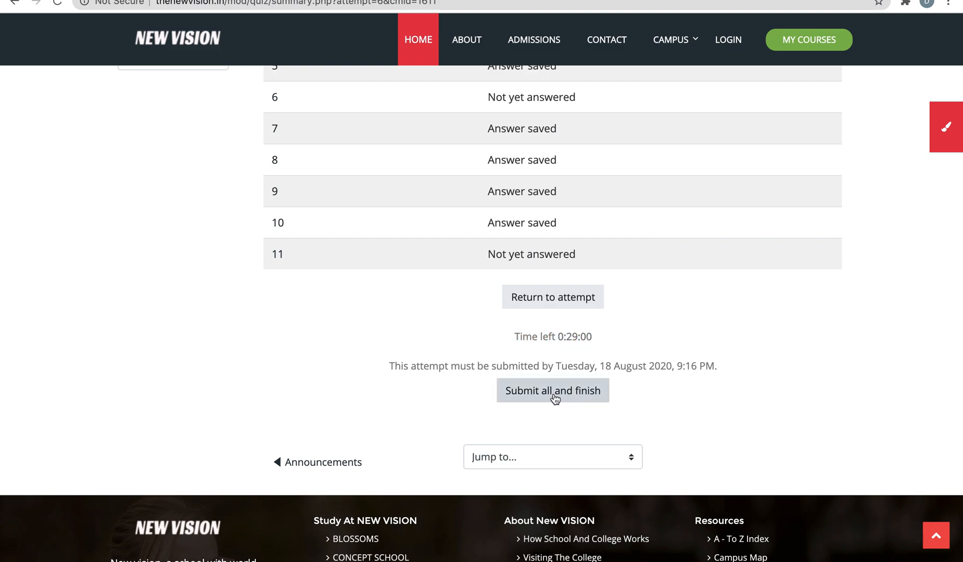
left_click(547, 301)
left_click(569, 399)
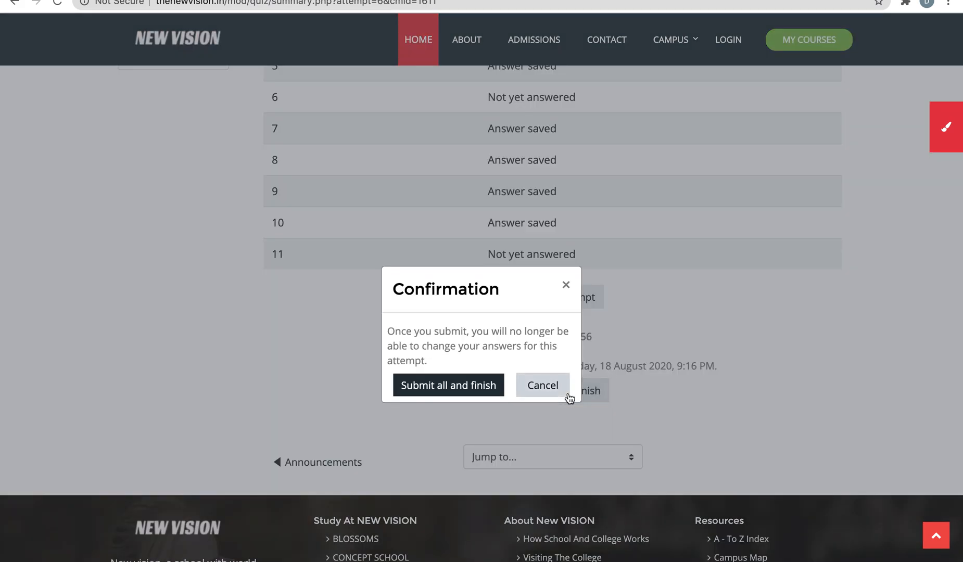
left_click_drag(391, 324, 465, 348)
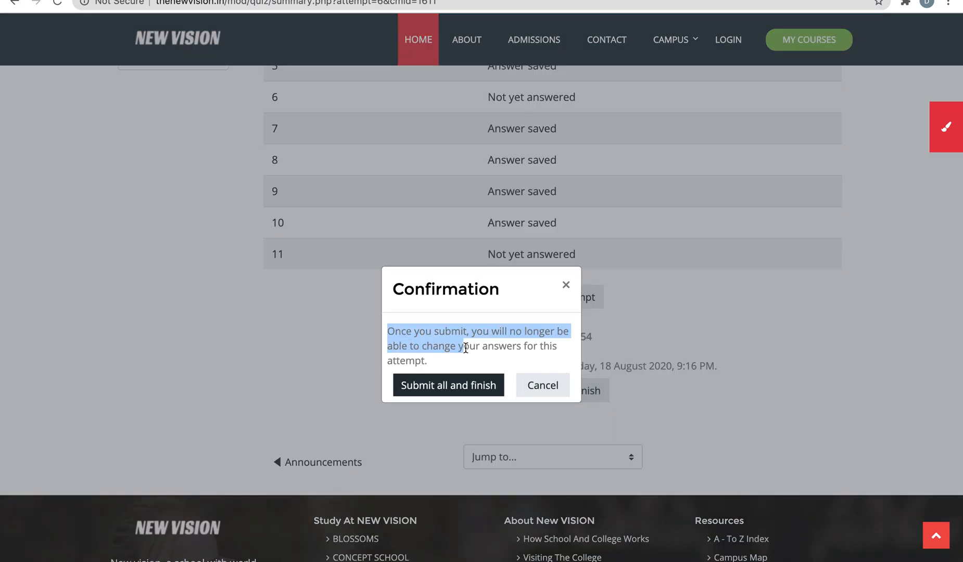
left_click(449, 388)
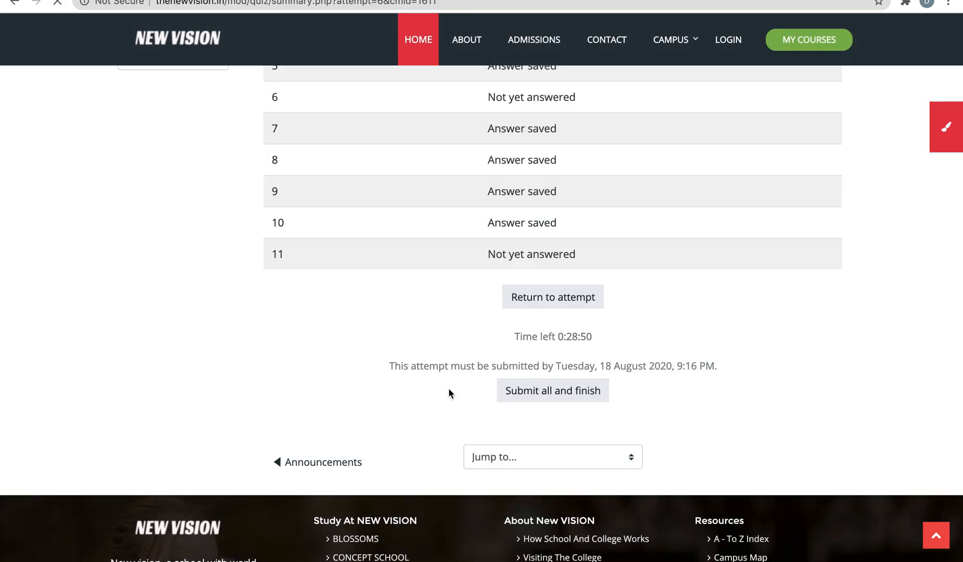
Review the attempt's overall result and the feedback and correct answer for question 1 on the capital of India.
scroll(448, 387, "down", 5)
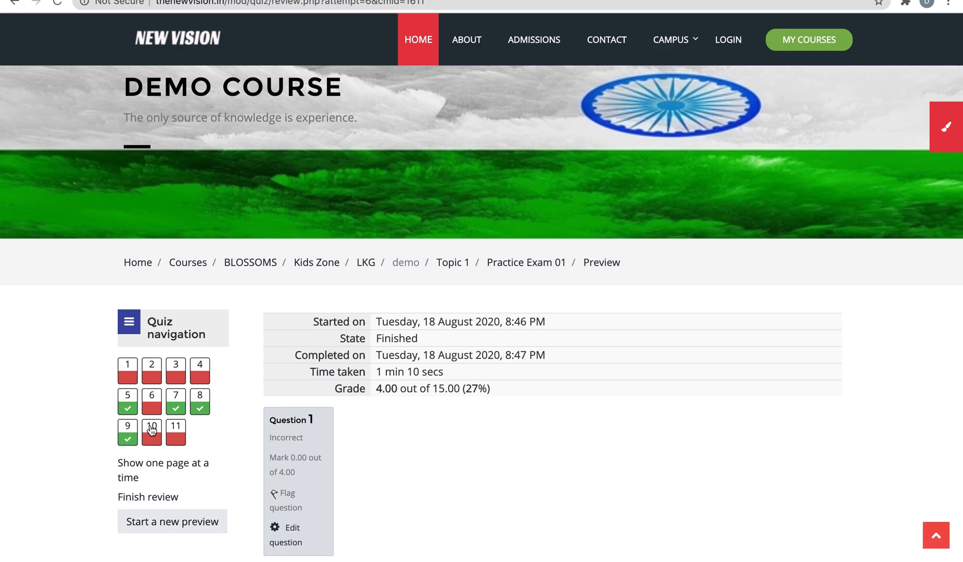
scroll(186, 446, "down", 5)
scroll(397, 414, "down", 10)
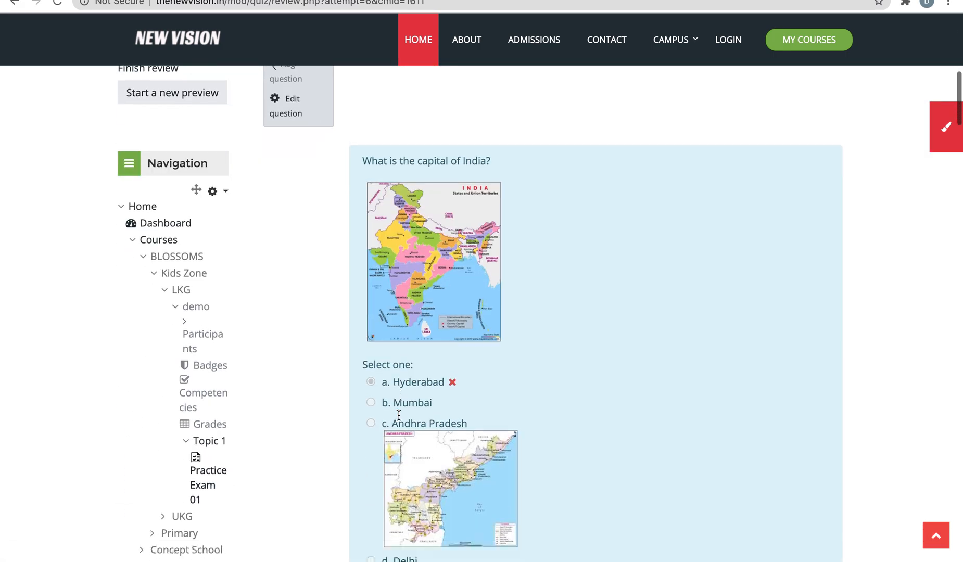
scroll(398, 414, "up", 1)
left_click_drag(361, 166, 509, 167)
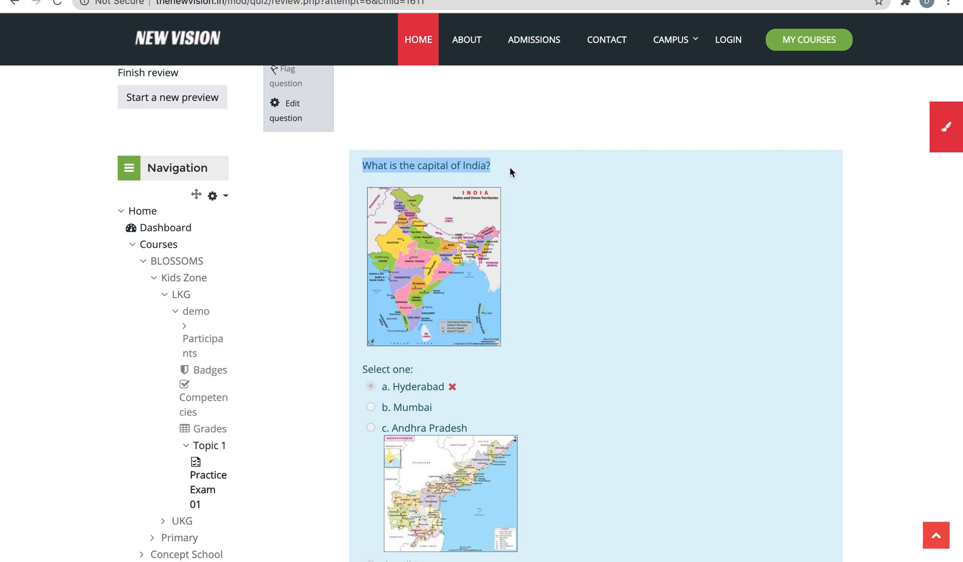
scroll(505, 167, "down", 8)
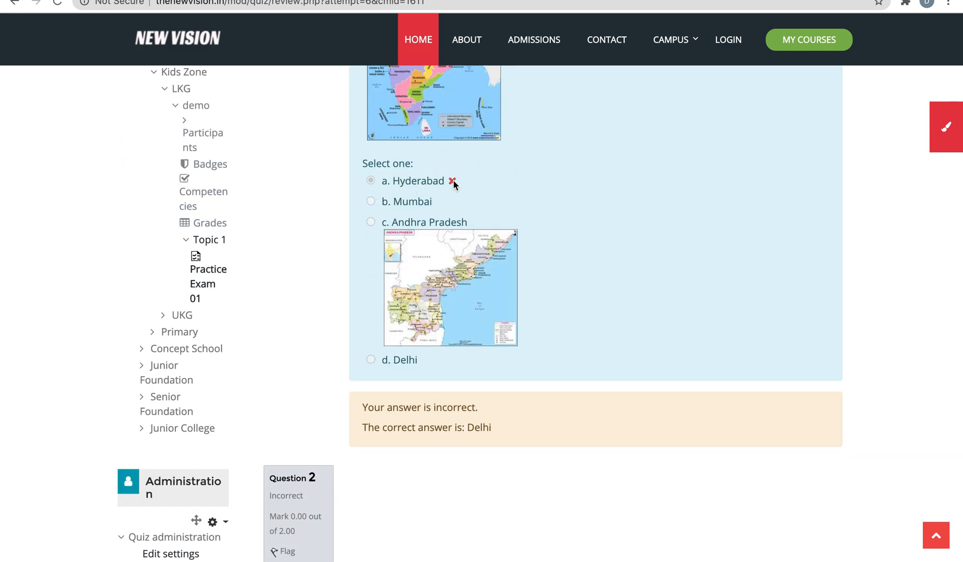
scroll(453, 179, "down", 3)
left_click_drag(367, 328, 519, 350)
left_click(521, 403)
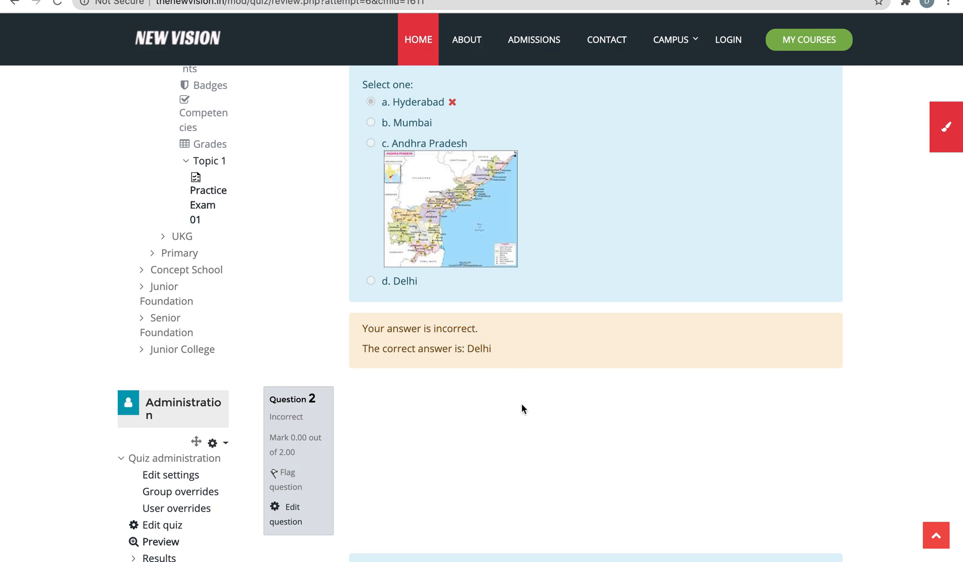
scroll(522, 404, "up", 2)
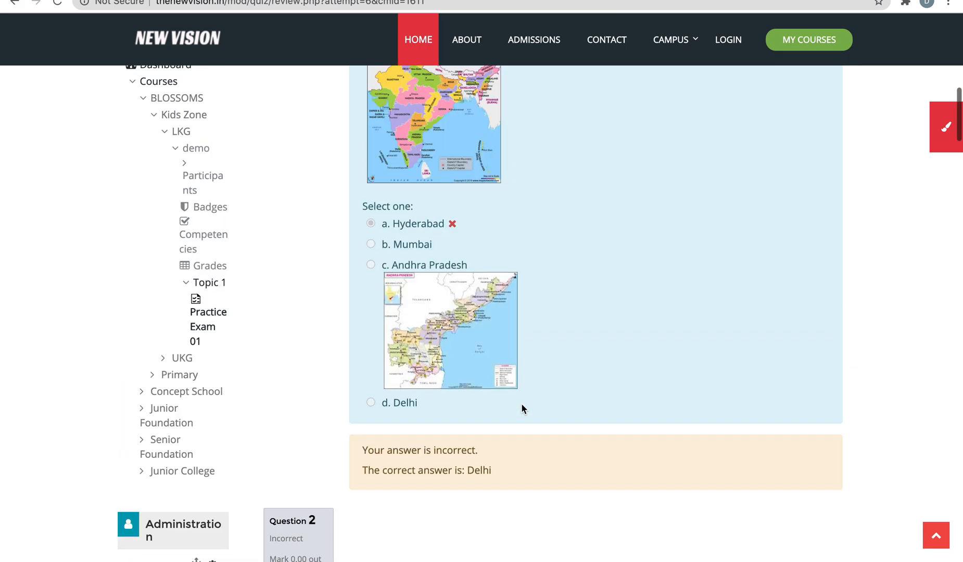
Look through the feedback on the remaining questions and finish the review.
scroll(522, 403, "down", 8)
scroll(522, 403, "down", 20)
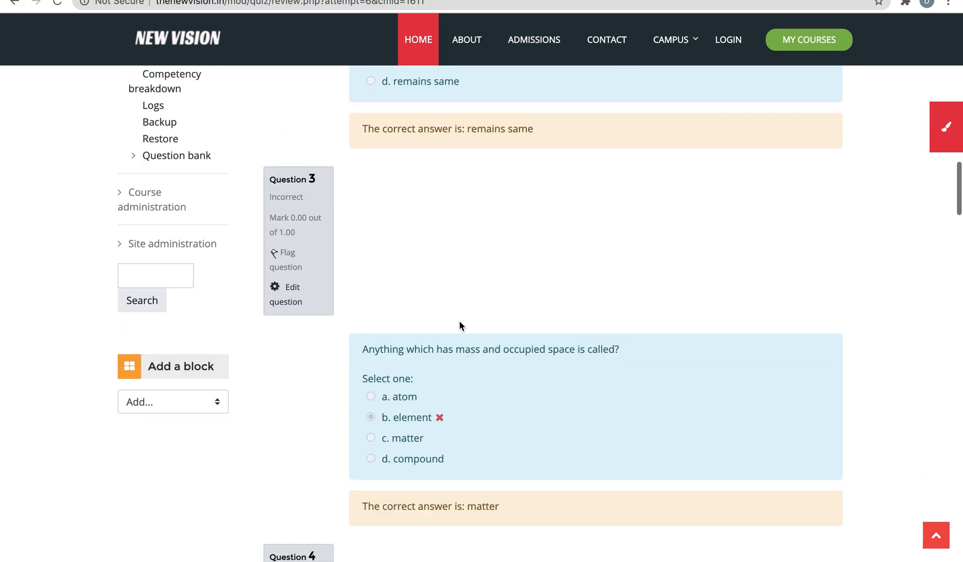
scroll(460, 324, "down", 20)
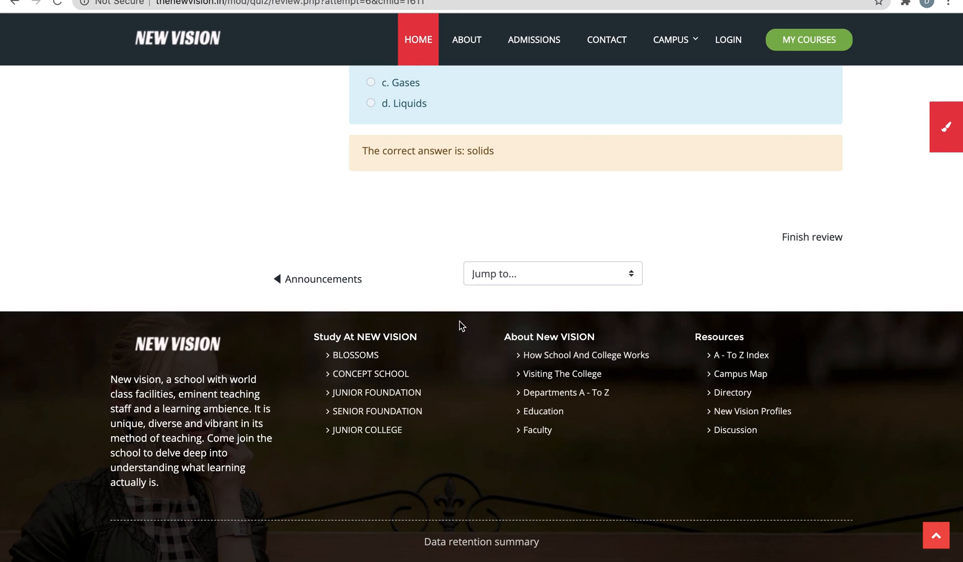
left_click(804, 243)
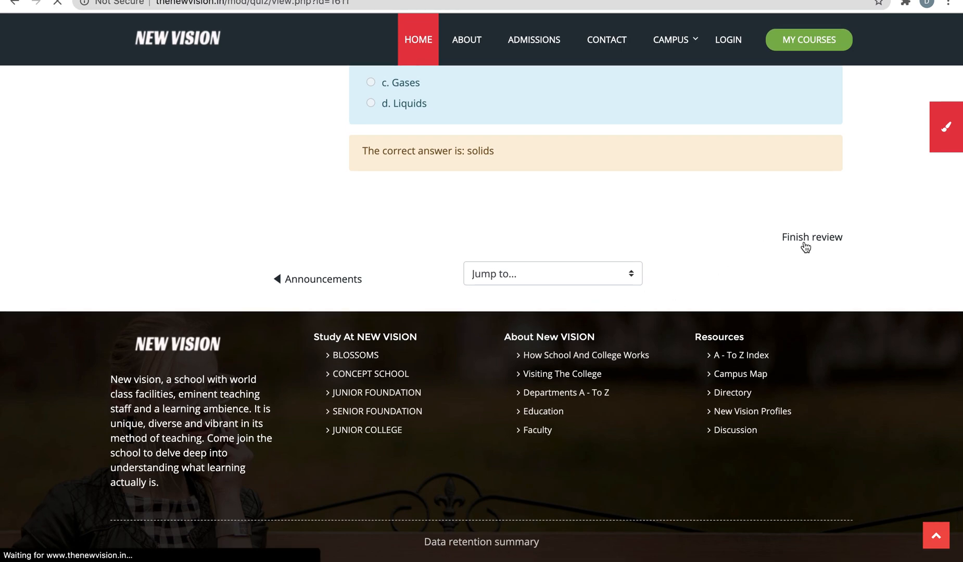
Check the grade, final grade and submission time in the quiz's summary of previous attempts.
scroll(806, 246, "down", 4)
scroll(507, 389, "down", 3)
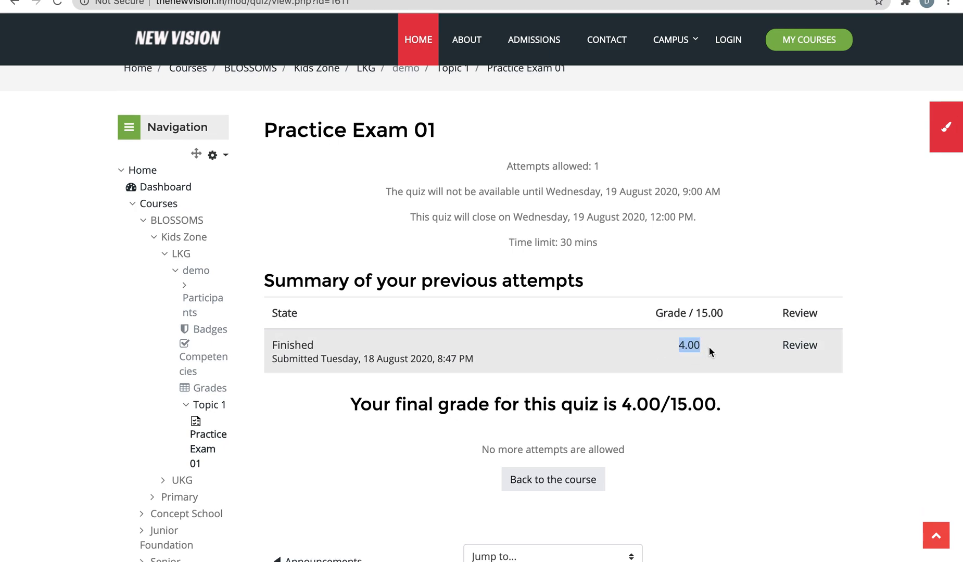
left_click_drag(616, 409, 643, 409)
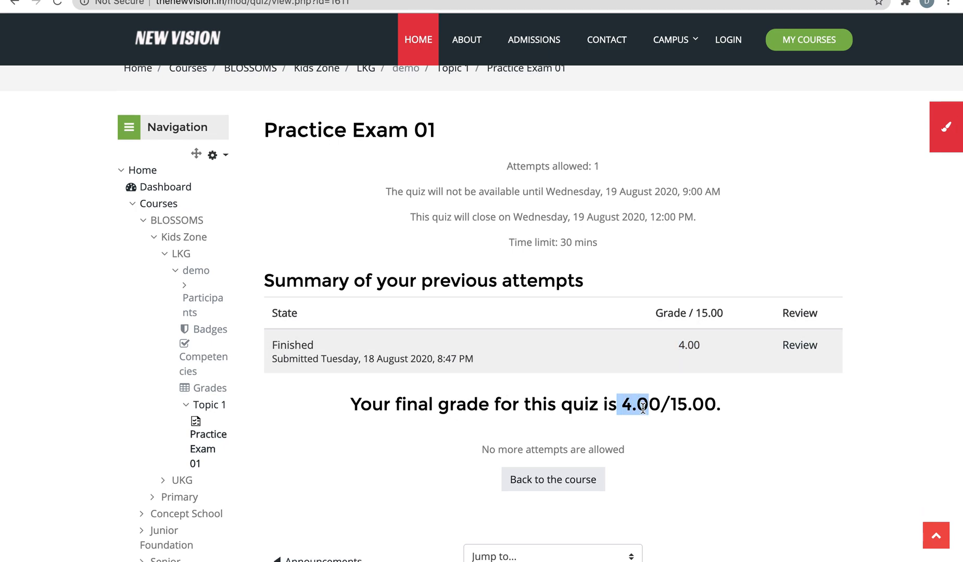
left_click(750, 427)
left_click_drag(484, 356, 284, 376)
left_click(322, 436)
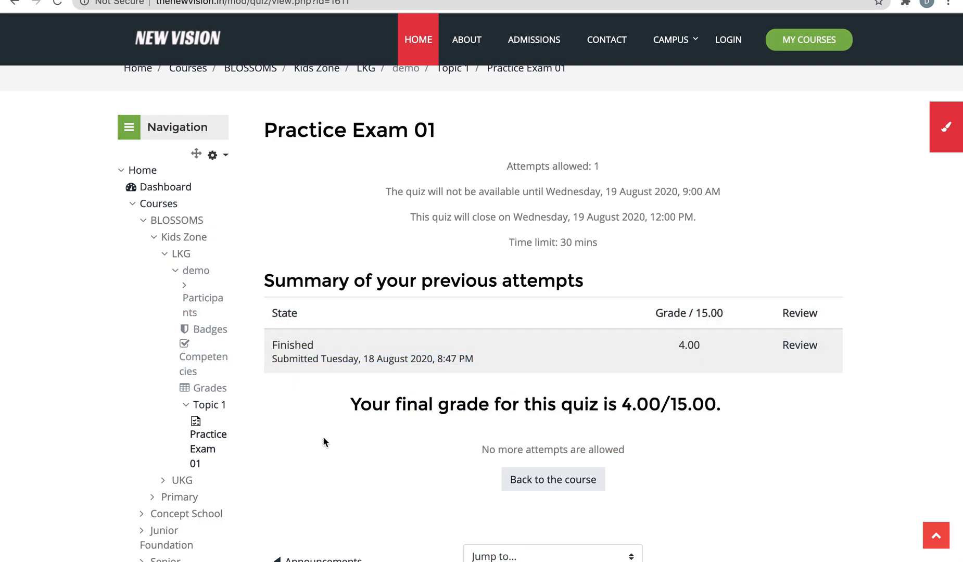
scroll(323, 436, "down", 1)
scroll(323, 437, "down", 1)
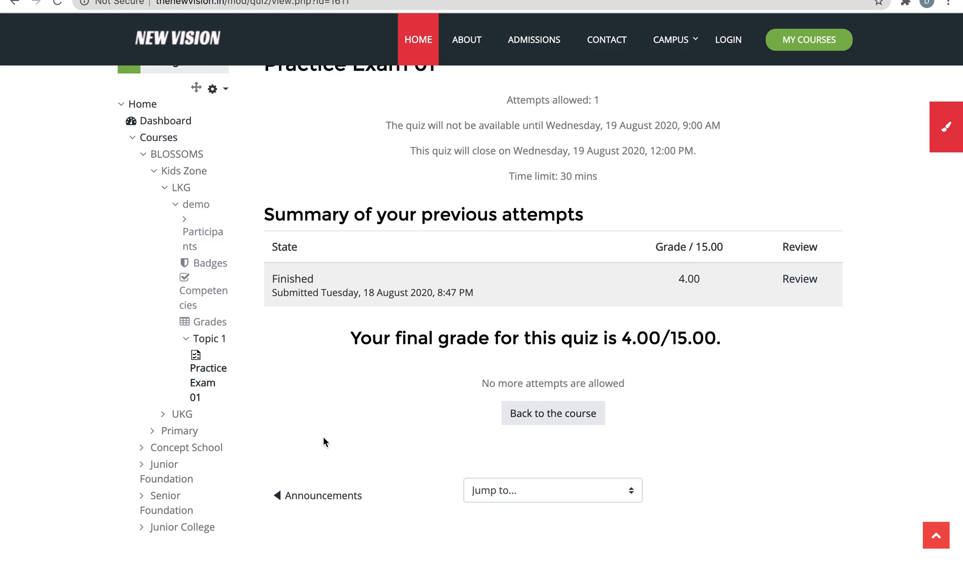
key("ctrl+Right")
key("ctrl+Right")
key("ctrl+Left")
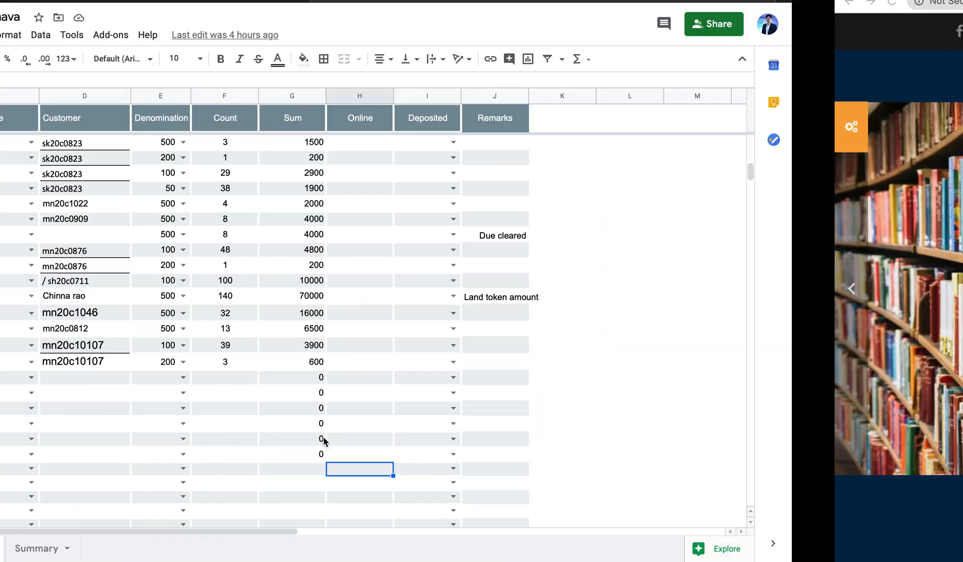
key("ctrl+Left")
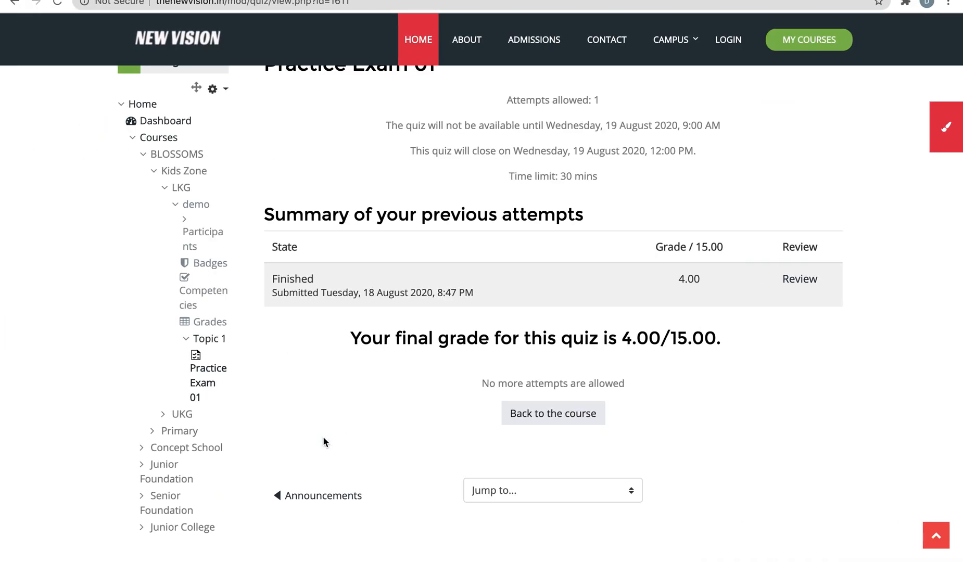